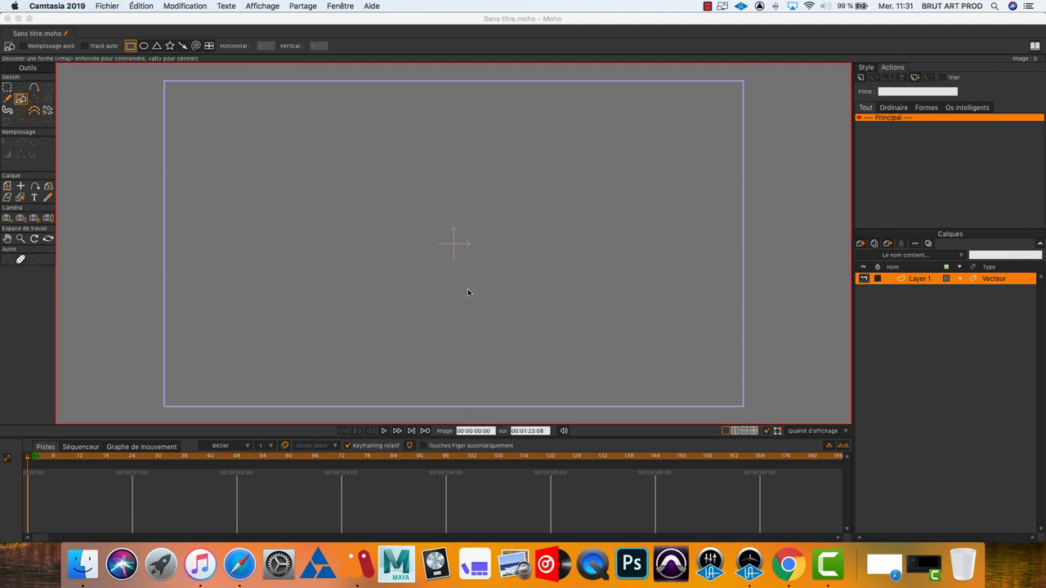
# Display the rule-of-thirds guides and turn on the grid in the workspace.
pyautogui.click(423, 107)
pyautogui.click(291, 7)
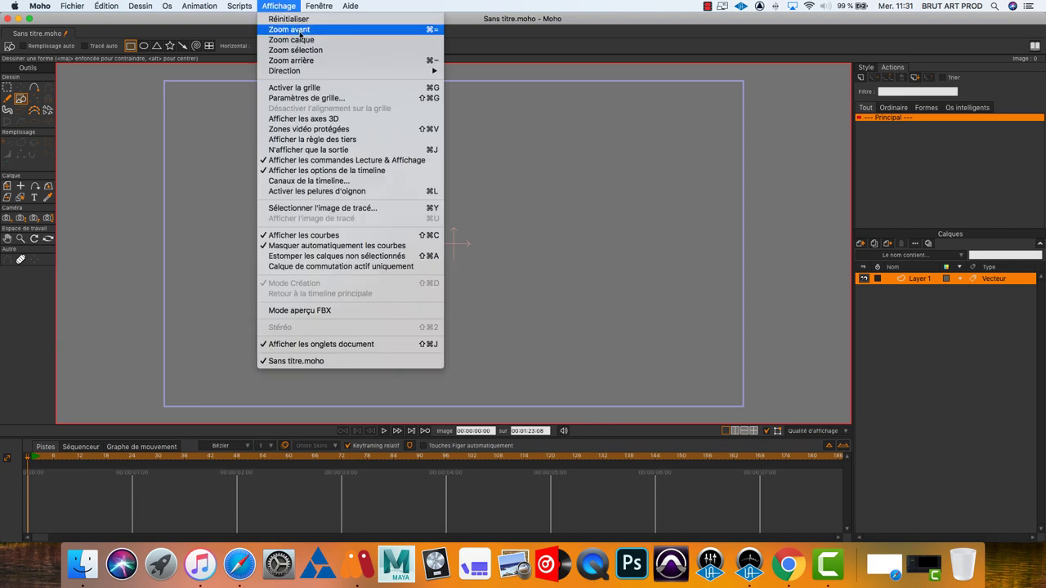
pyautogui.click(357, 145)
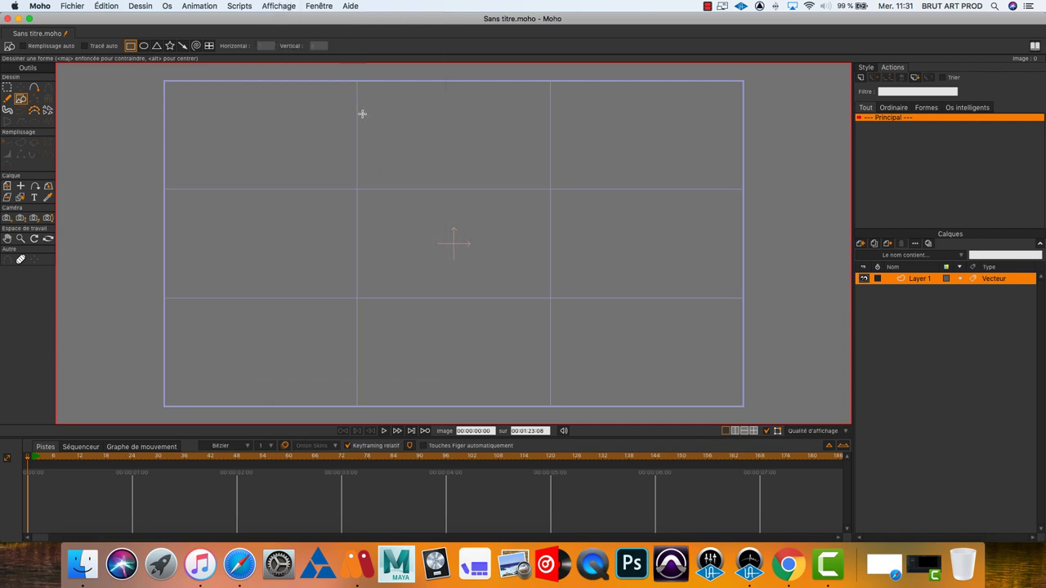
pyautogui.click(281, 6)
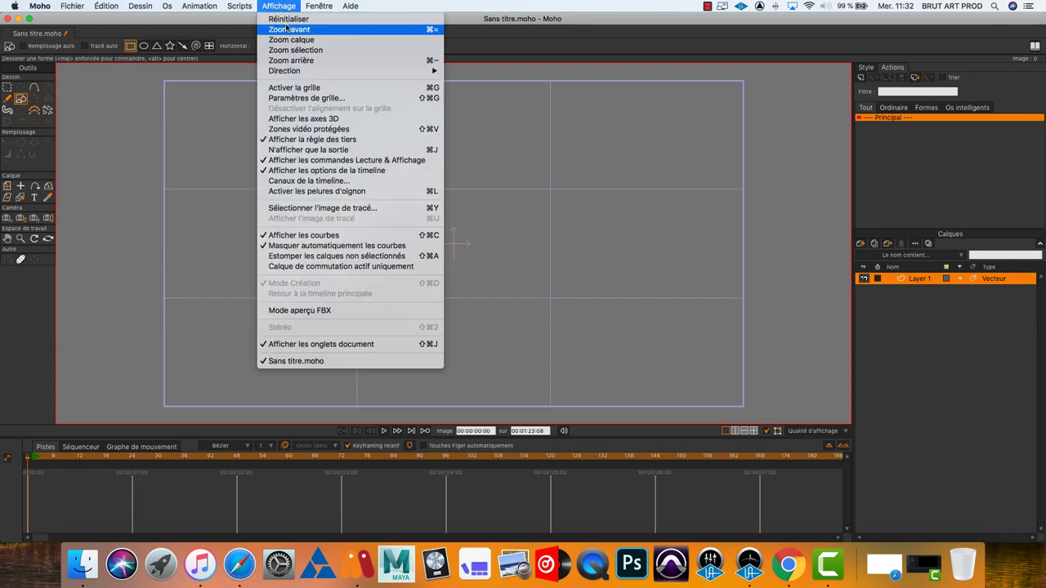
pyautogui.click(317, 92)
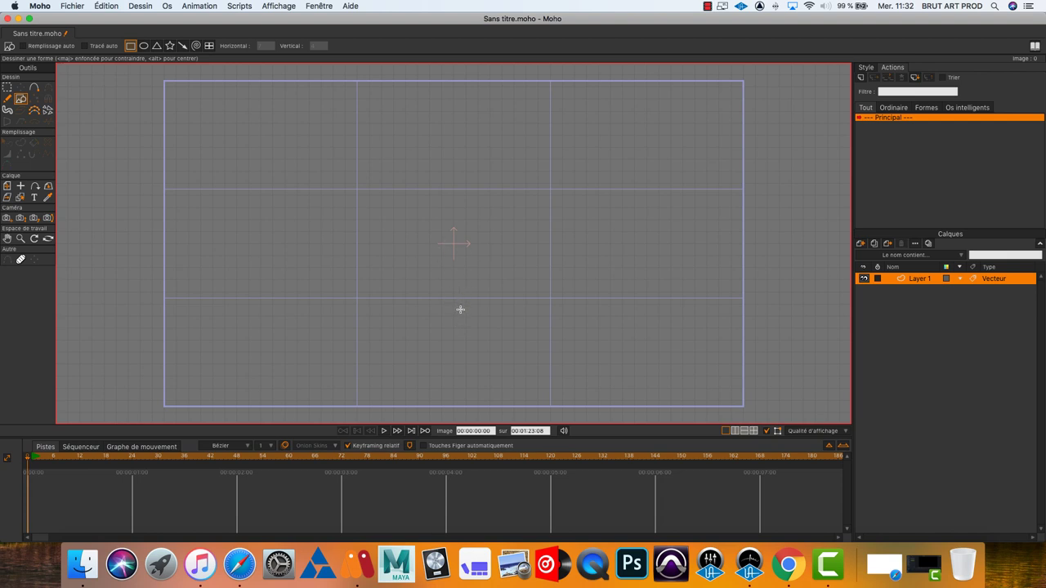
# Set the square grid's spacing to 60.
pyautogui.click(279, 8)
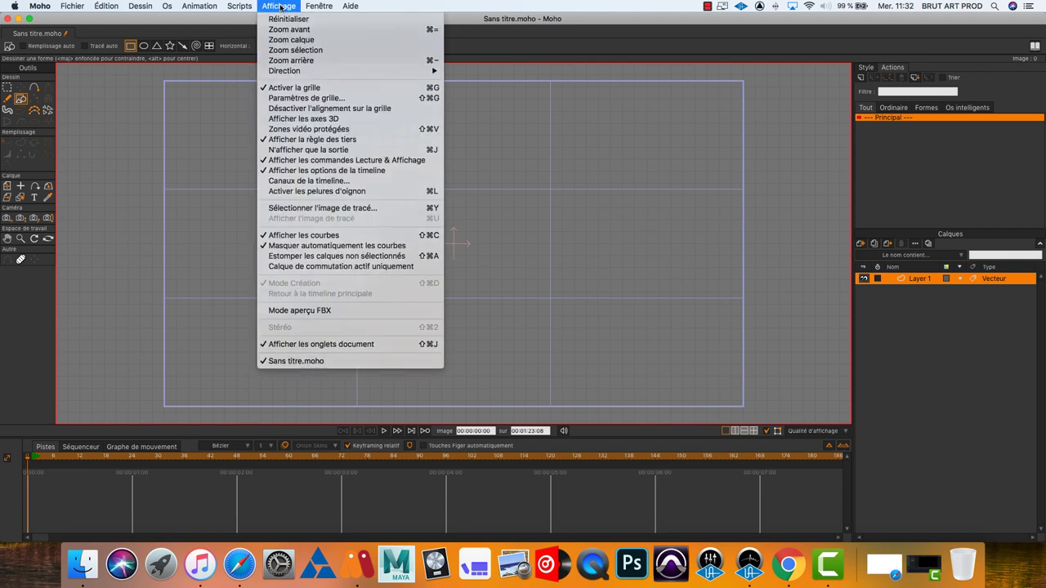
pyautogui.click(281, 9)
pyautogui.click(282, 7)
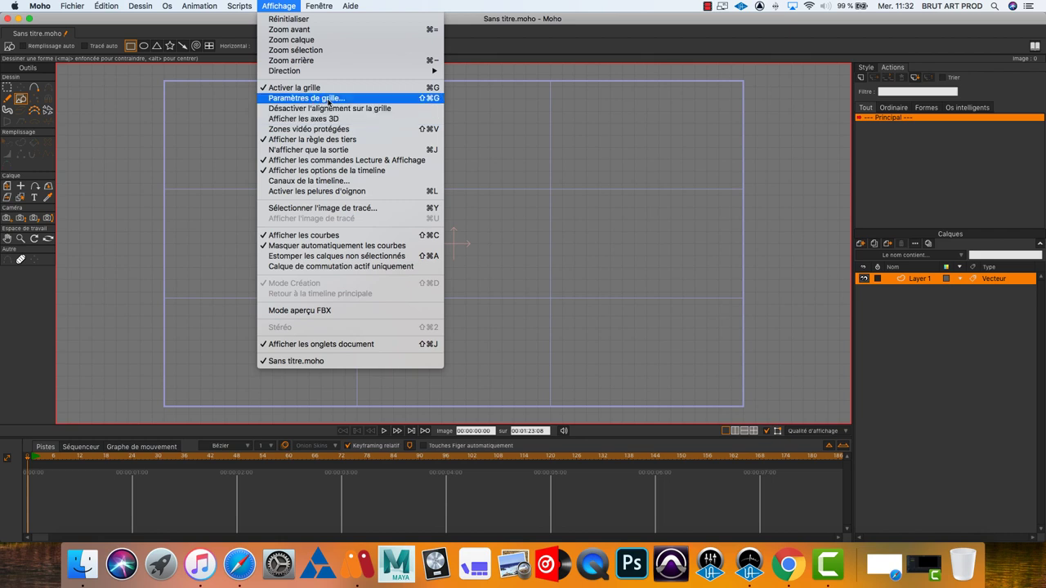
pyautogui.click(329, 99)
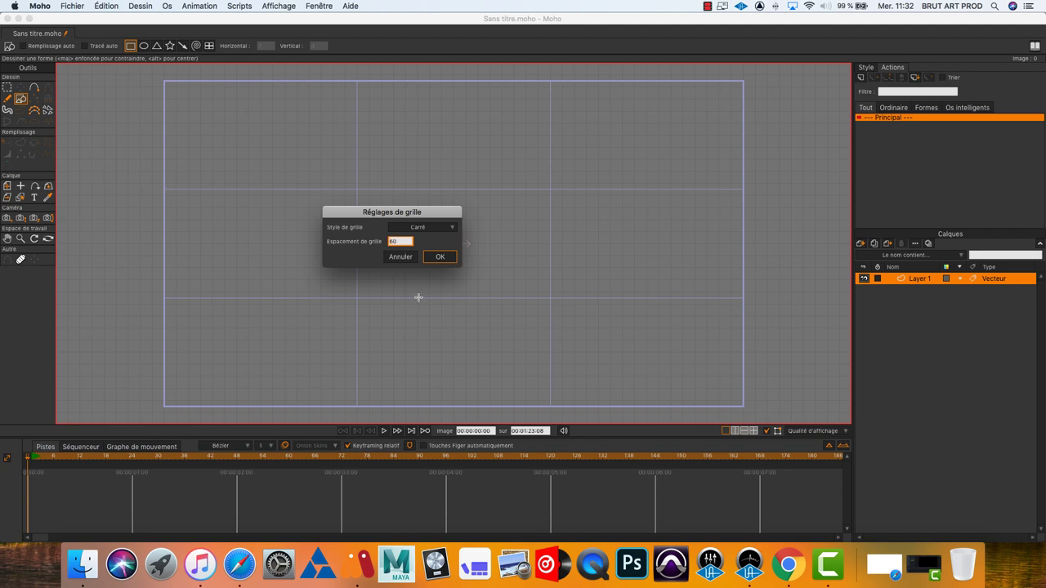
pyautogui.click(440, 259)
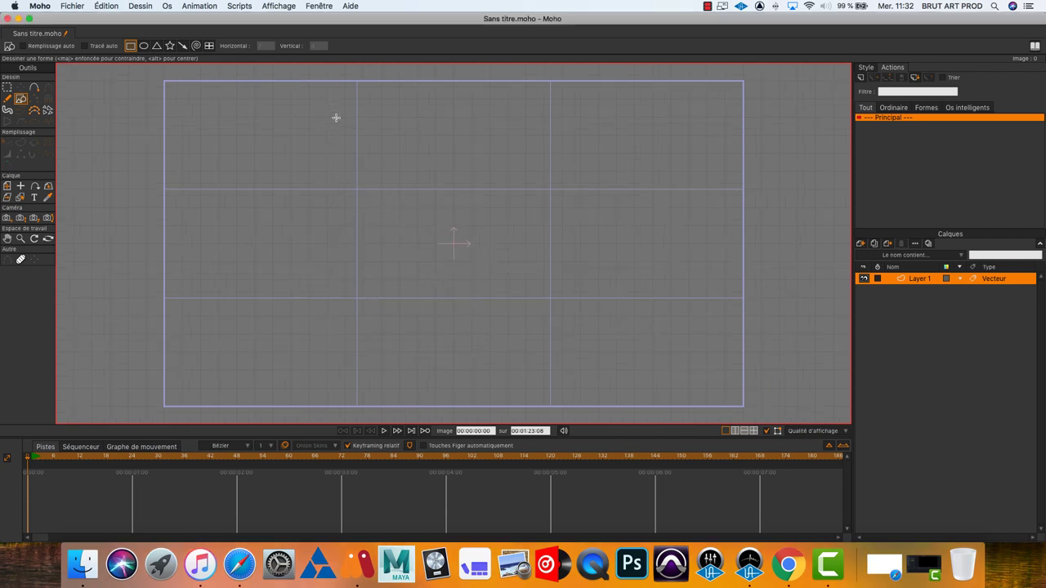
# Set the square grid's spacing to 40.
pyautogui.click(282, 6)
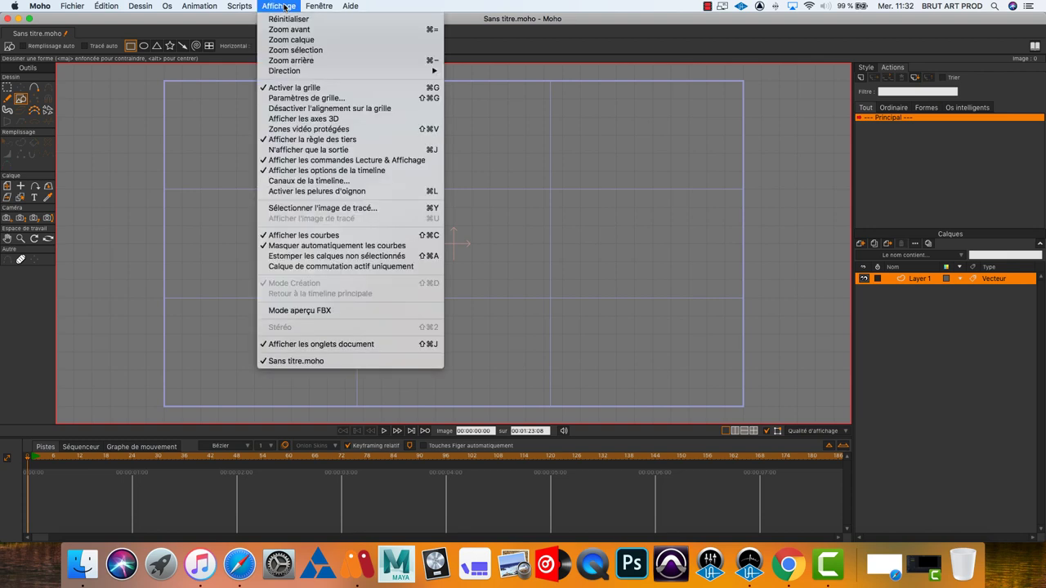
pyautogui.click(338, 97)
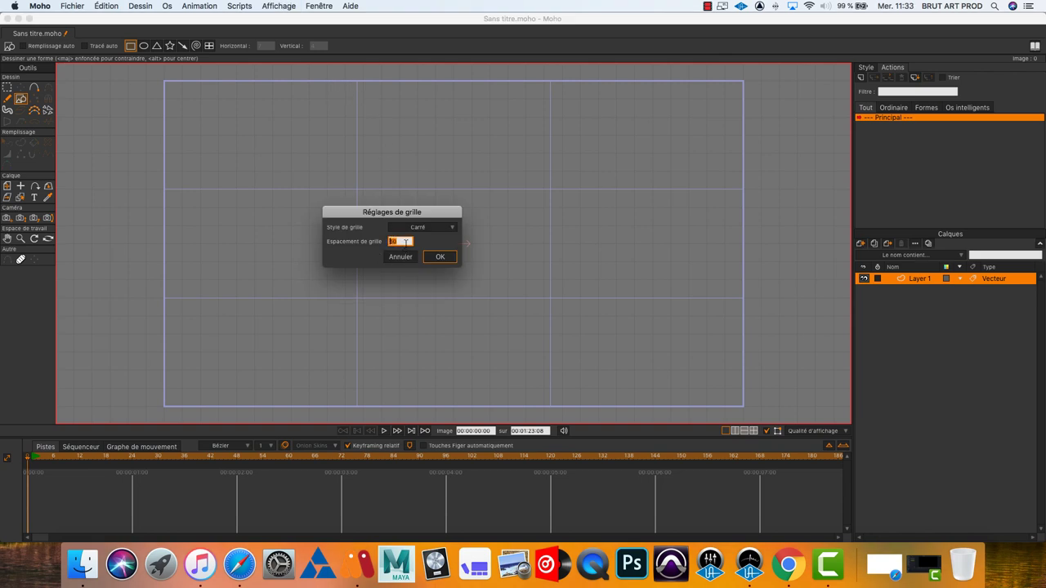
pyautogui.write('40')
pyautogui.click(439, 257)
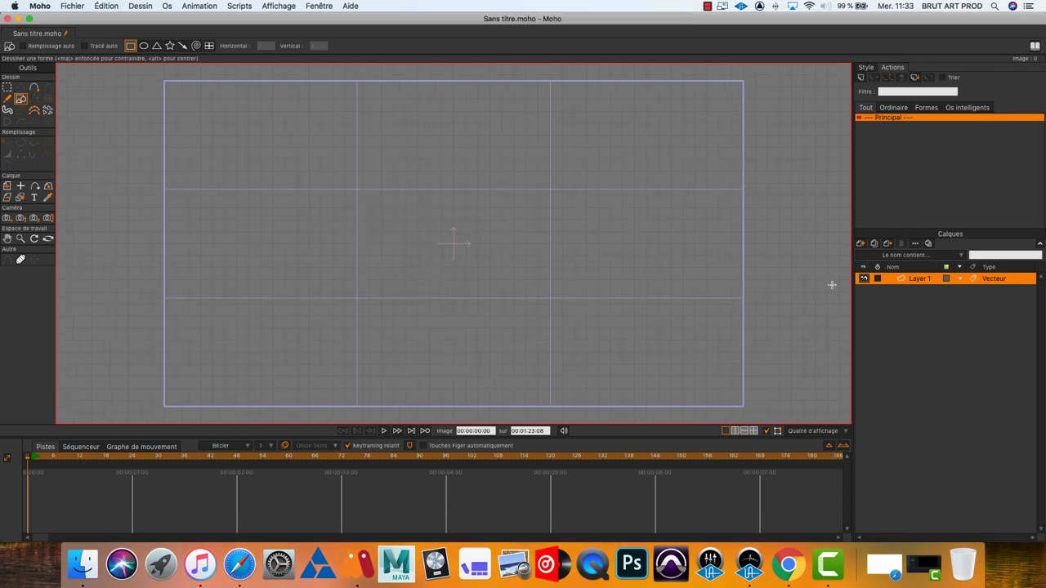
# Rename the existing vector layer Layer 1 as base.
pyautogui.doubleClick(908, 284)
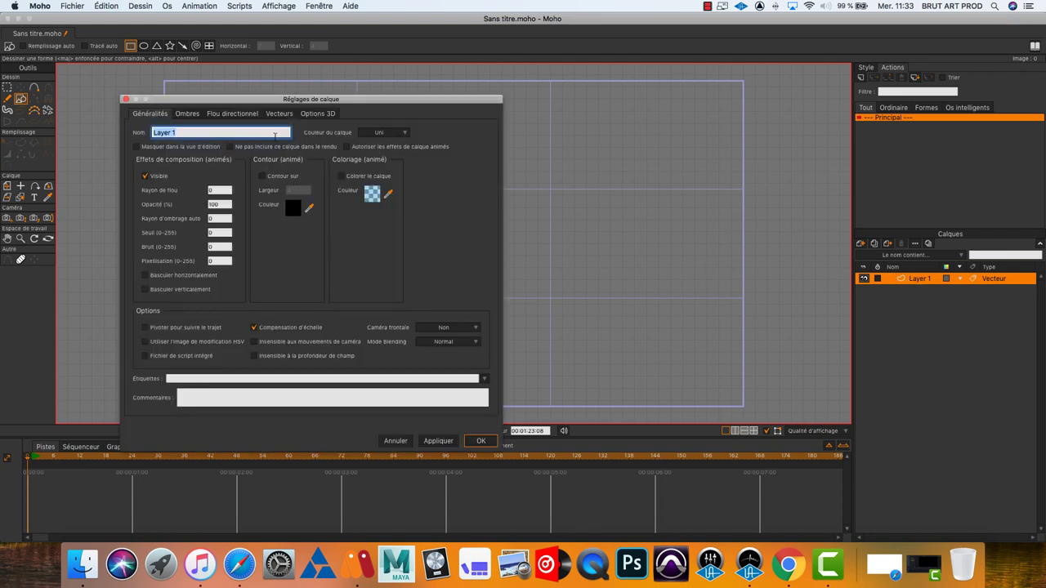
pyautogui.write('base')
pyautogui.click(480, 441)
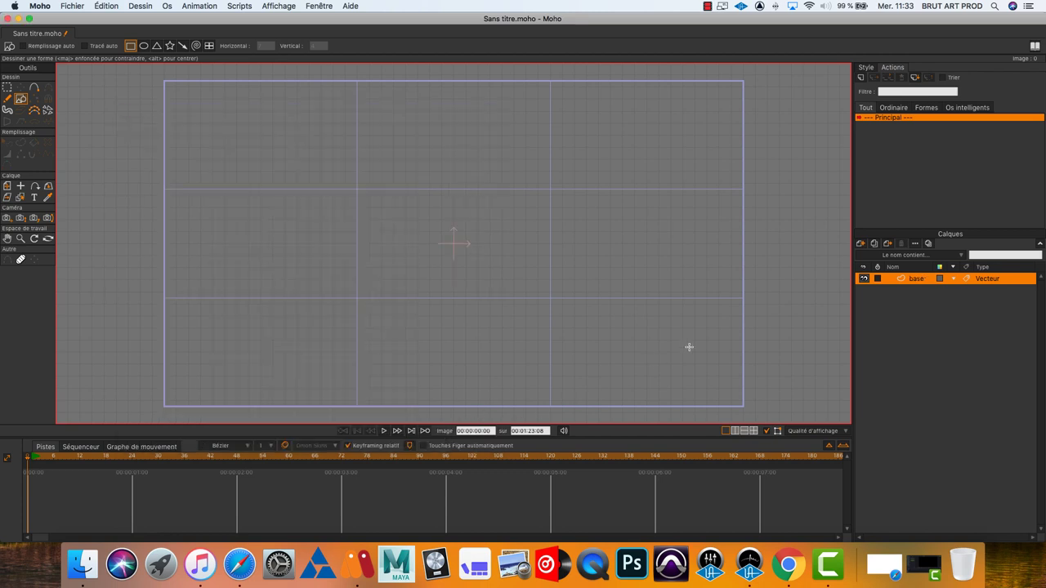
# Add a vector layer named pied and place the base layer above it in the layer stack.
pyautogui.click(863, 245)
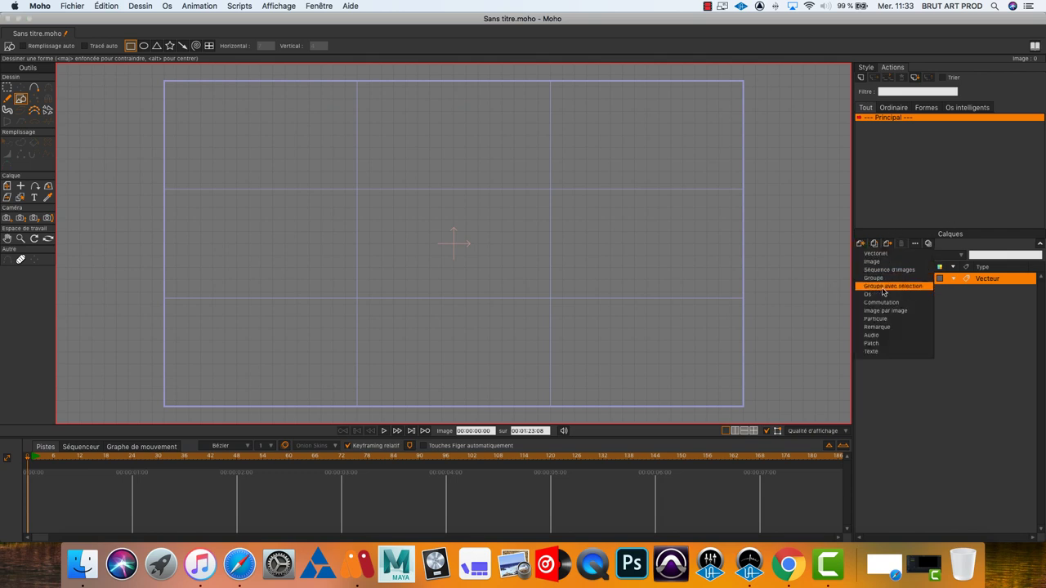
pyautogui.click(879, 254)
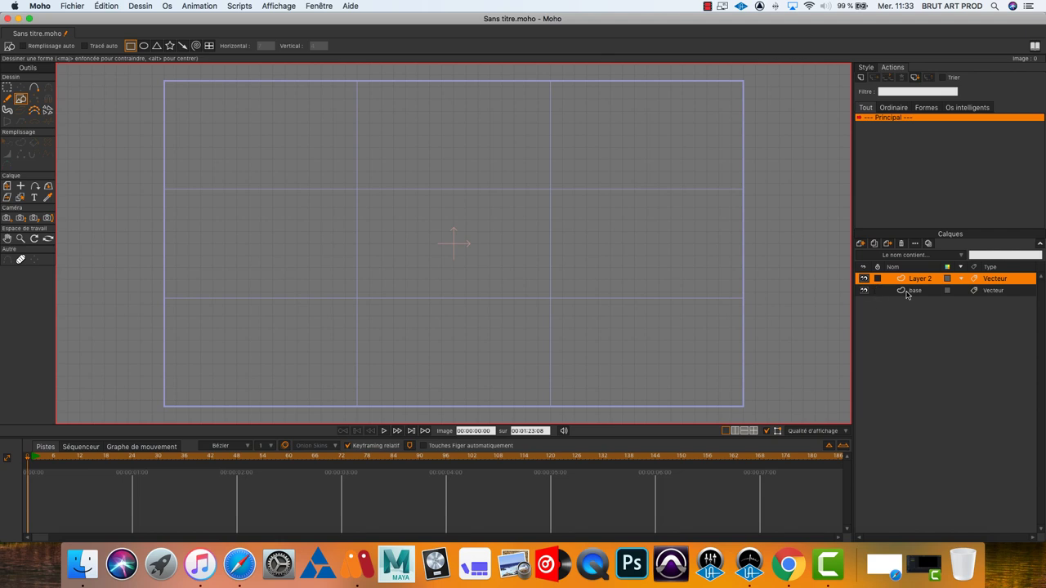
pyautogui.doubleClick(914, 280)
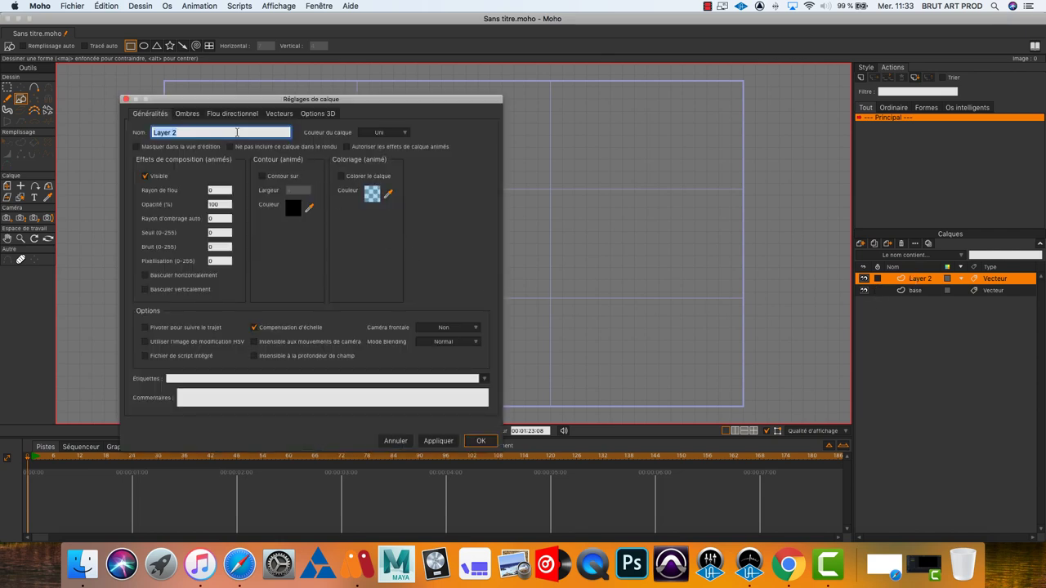
pyautogui.write('pied')
pyautogui.click(480, 440)
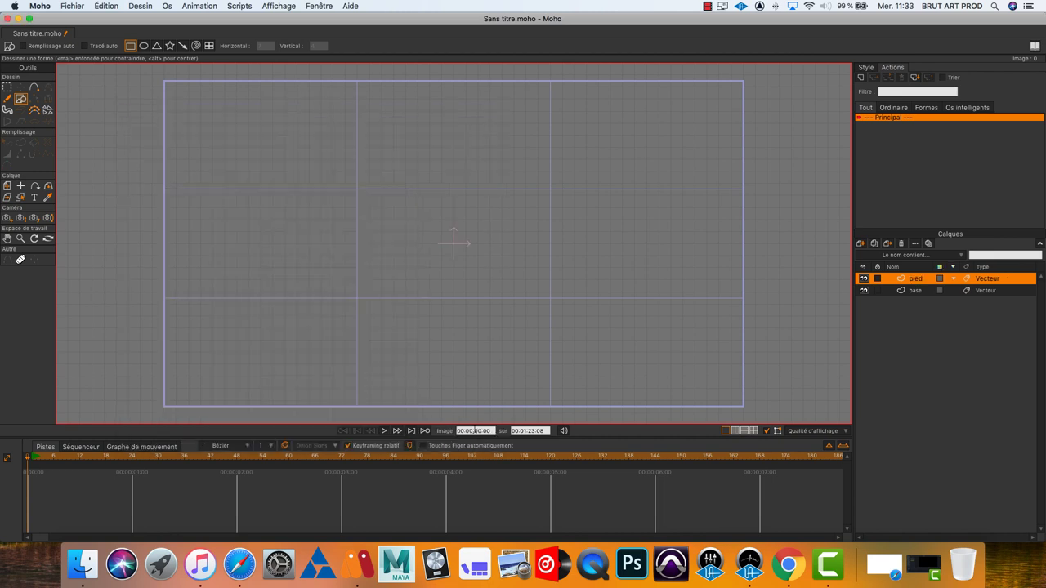
pyautogui.click(914, 292)
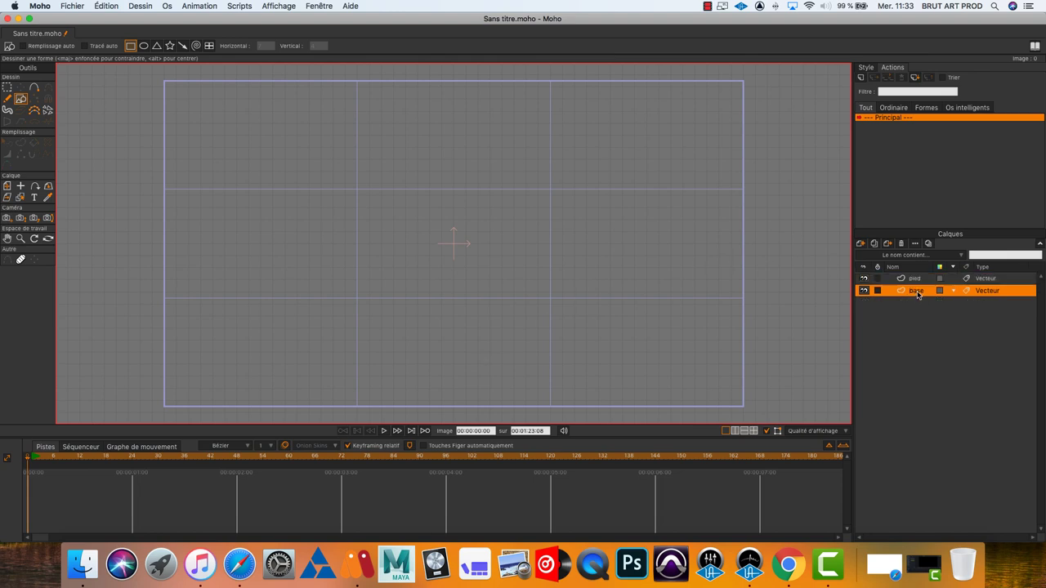
pyautogui.moveTo(917, 292); pyautogui.dragTo(922, 279)
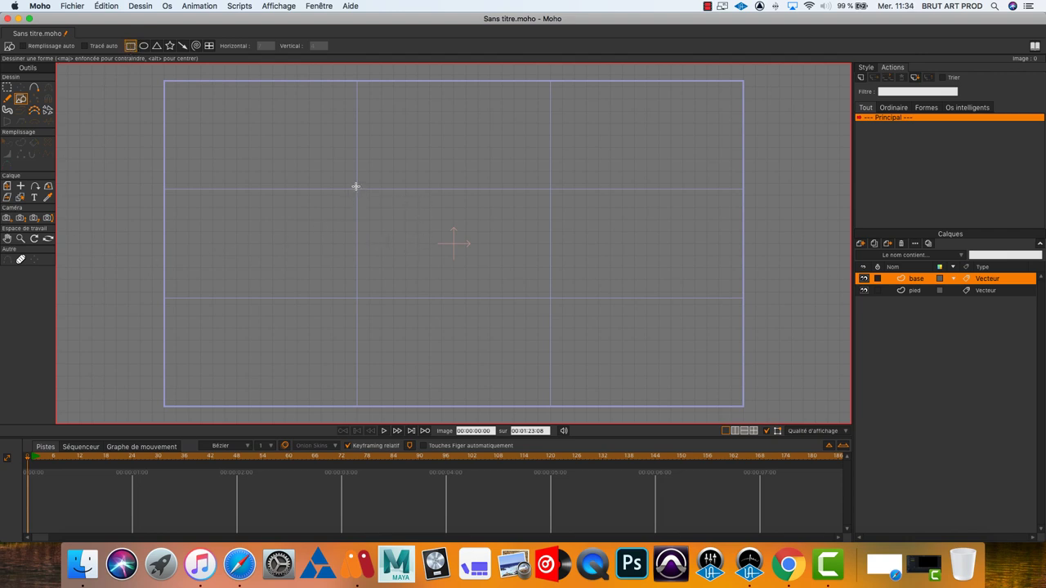
# Draw a centred rectangle about 16 by 10 grid cells on the base layer and fill it with an orange-red swatch.
pyautogui.moveTo(354, 184)
pyautogui.mouseDown()
pyautogui.moveTo(369, 270)
pyautogui.moveTo(393, 305)
pyautogui.moveTo(548, 310)
pyautogui.mouseUp()
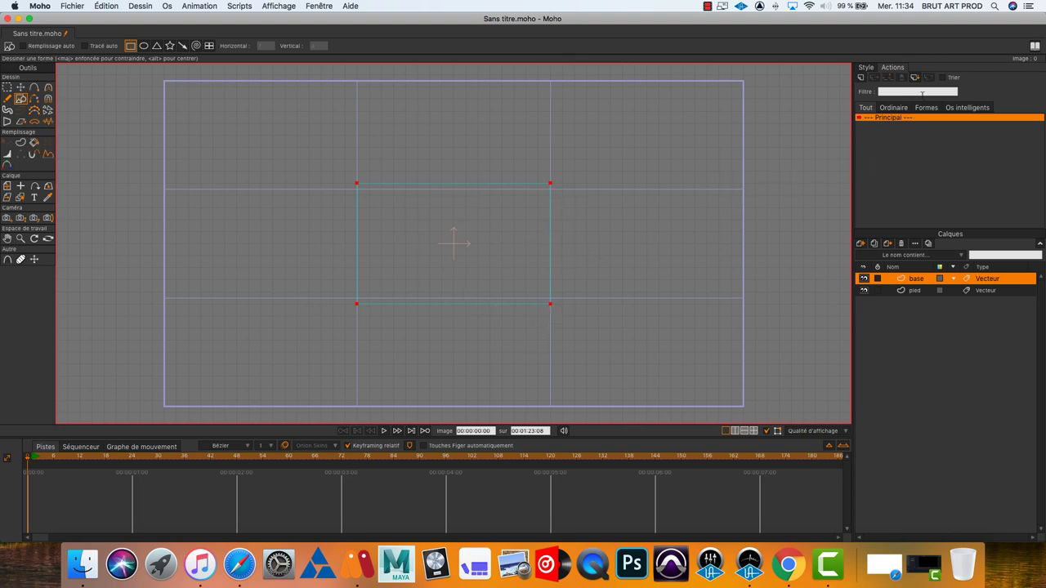
pyautogui.click(866, 68)
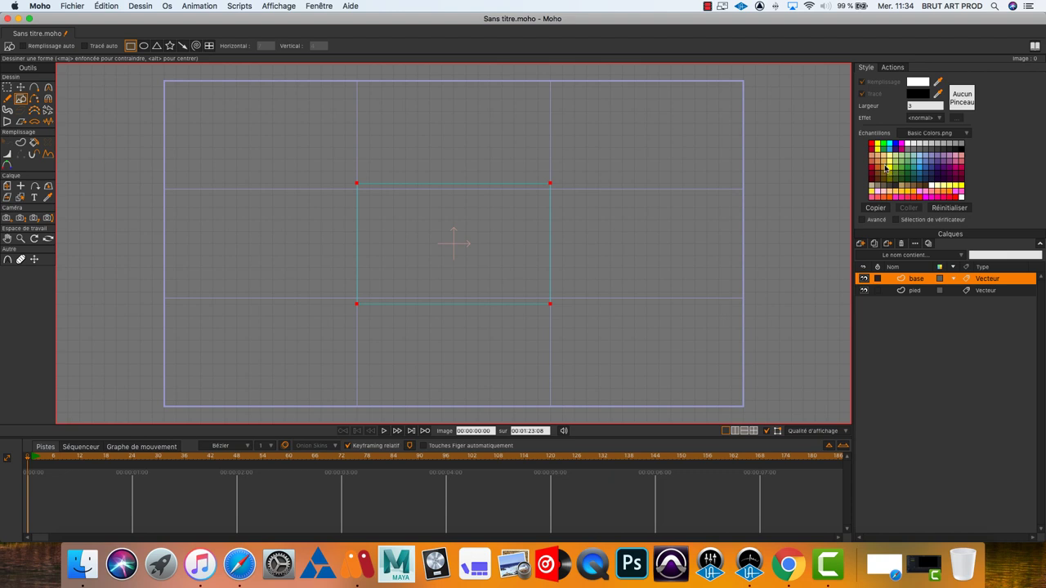
pyautogui.click(880, 164)
pyautogui.click(871, 164)
pyautogui.click(33, 144)
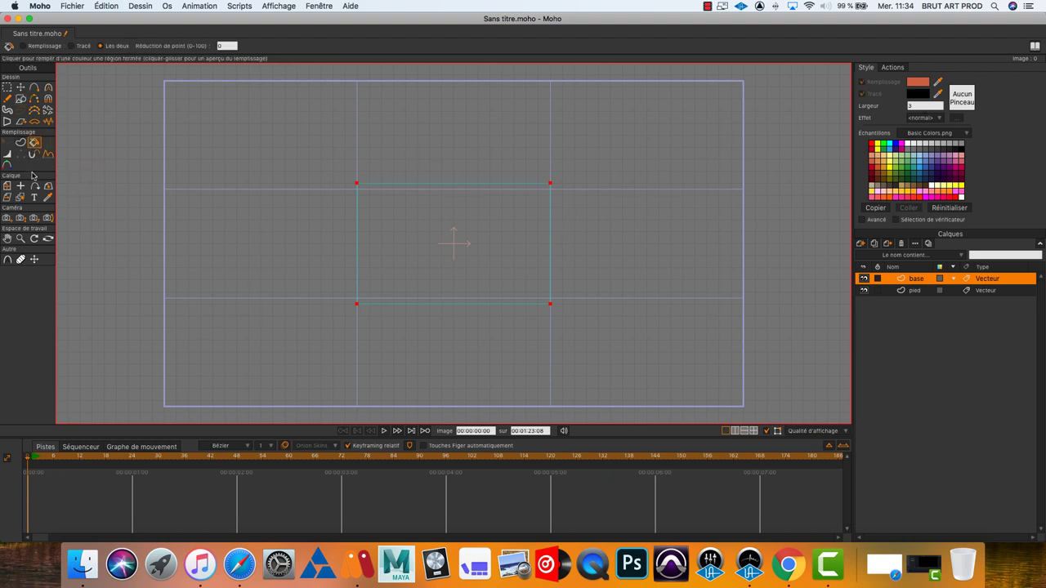
pyautogui.click(462, 241)
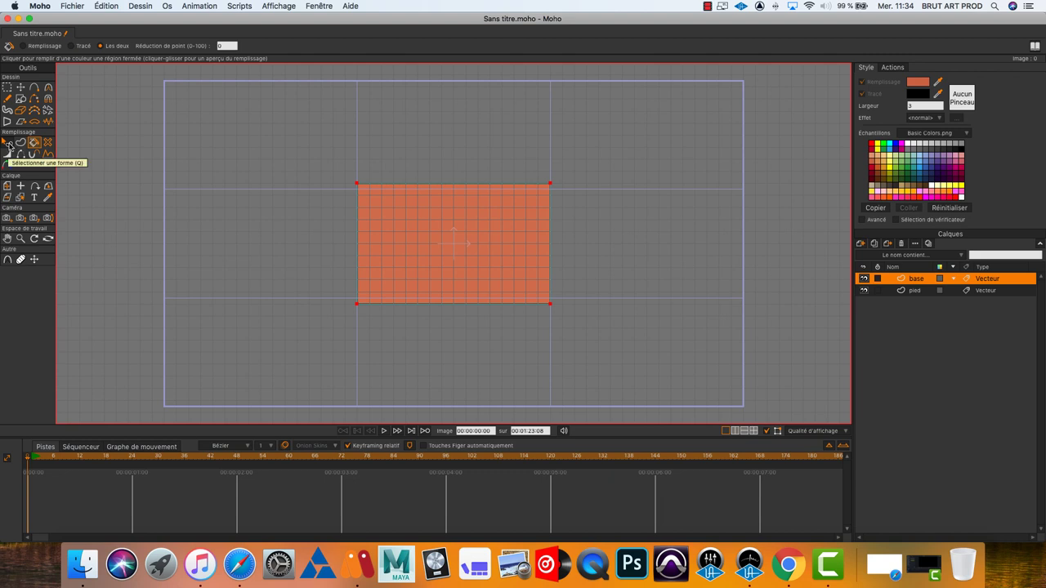
# Change the base rectangle's fill colour to brown A06D43.
pyautogui.click(8, 143)
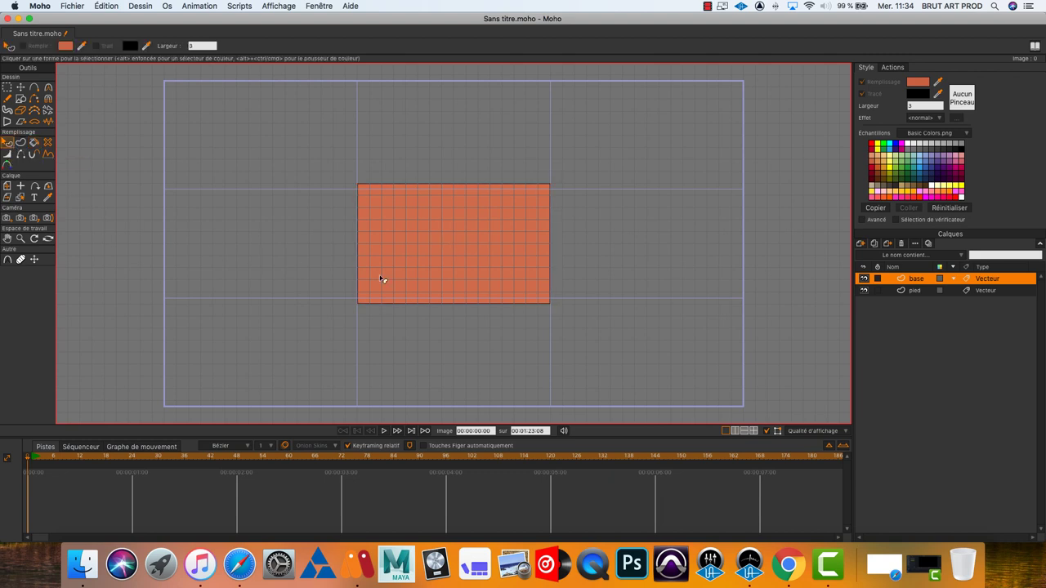
pyautogui.click(467, 272)
pyautogui.click(918, 81)
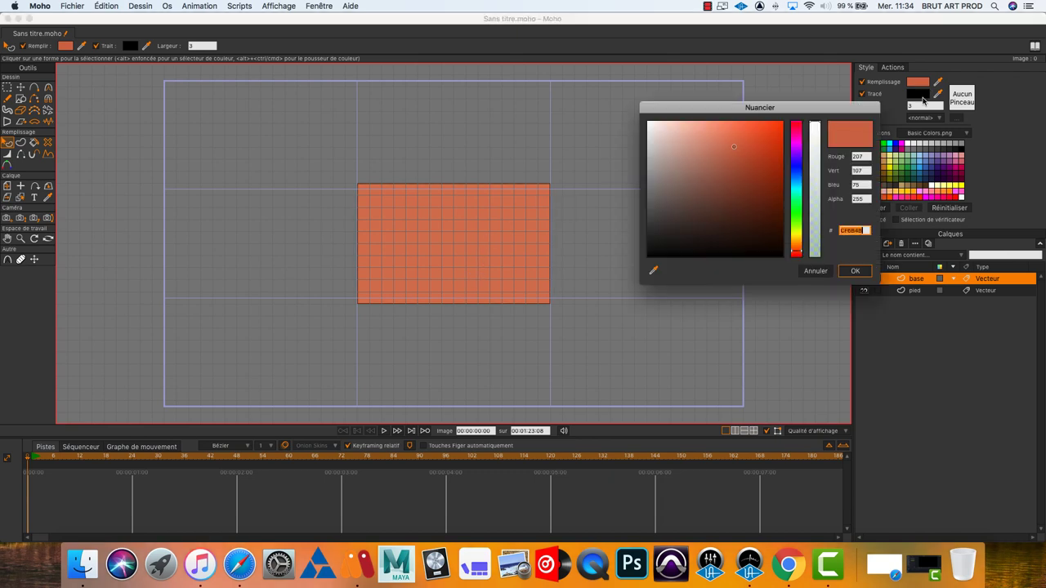
pyautogui.moveTo(736, 171)
pyautogui.mouseDown()
pyautogui.moveTo(738, 182)
pyautogui.moveTo(715, 166)
pyautogui.mouseUp()
pyautogui.moveTo(797, 255); pyautogui.dragTo(799, 249)
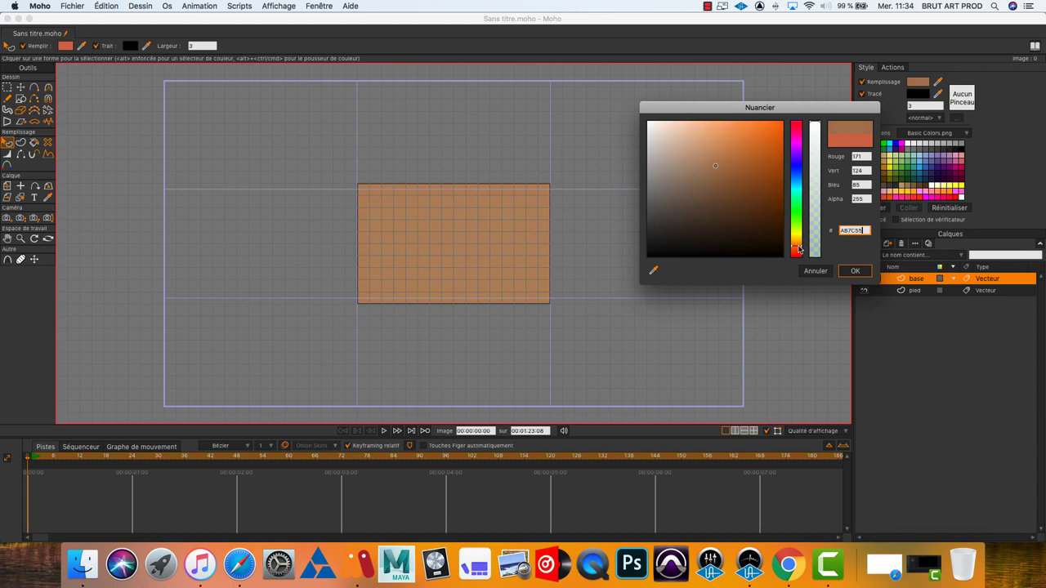
pyautogui.moveTo(722, 168); pyautogui.dragTo(726, 181)
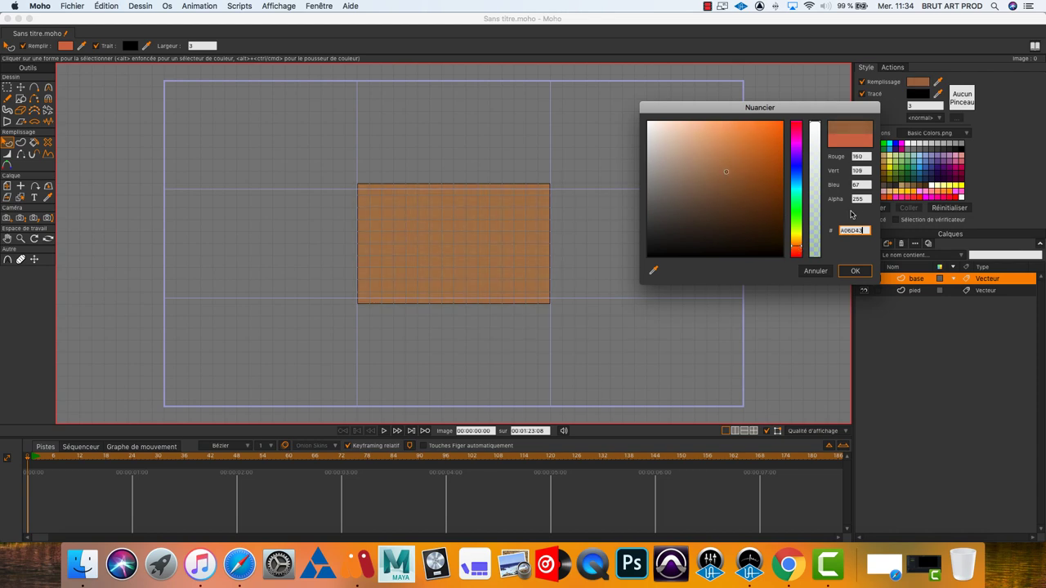
pyautogui.click(854, 272)
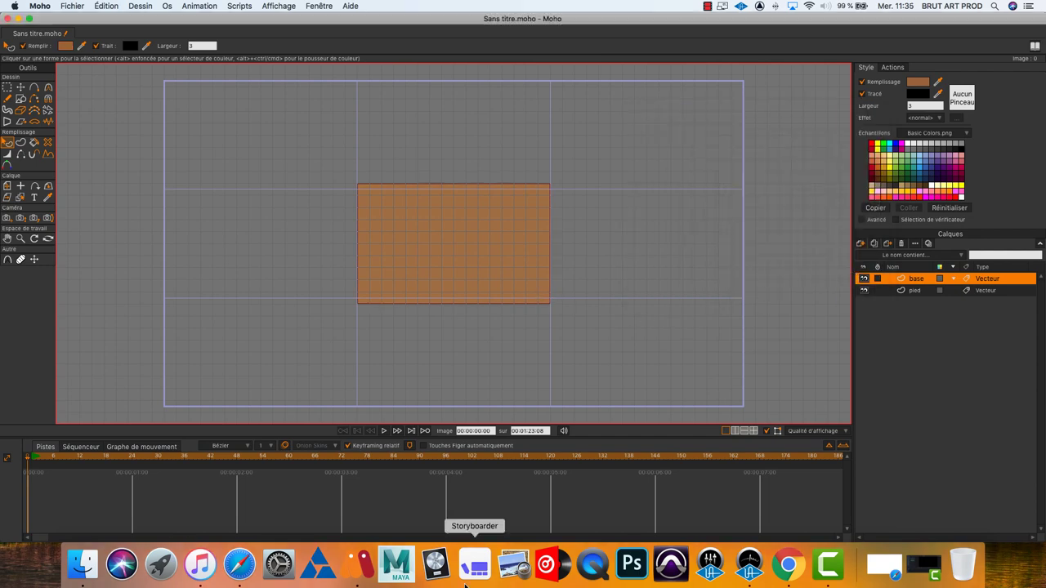
# Draw a two-by-two-cell square on the pied layer at the base rectangle's upper-left corner, hiding the base layer only while drawing.
pyautogui.press('z')
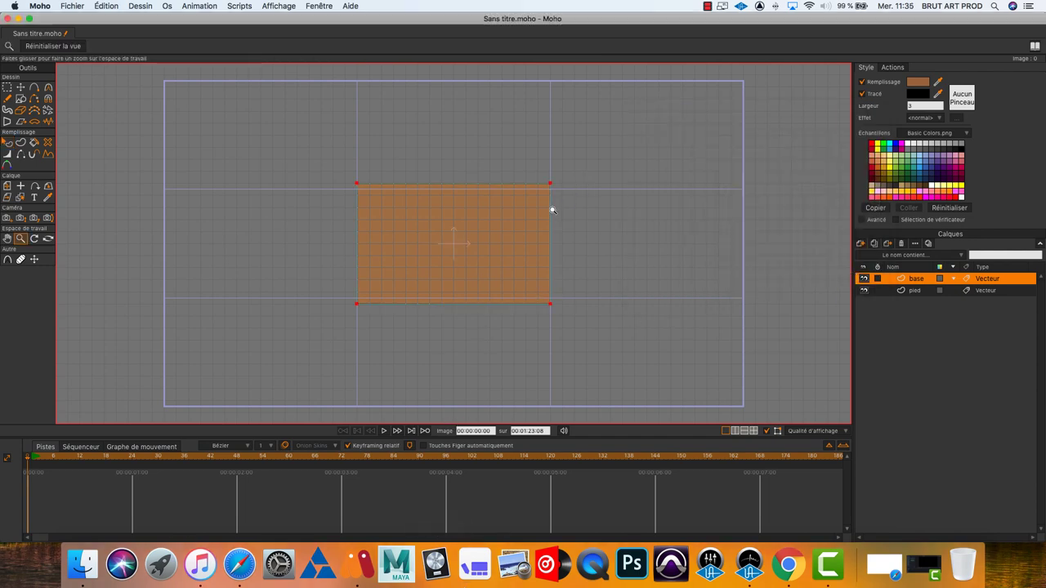
pyautogui.moveTo(466, 230); pyautogui.dragTo(607, 269)
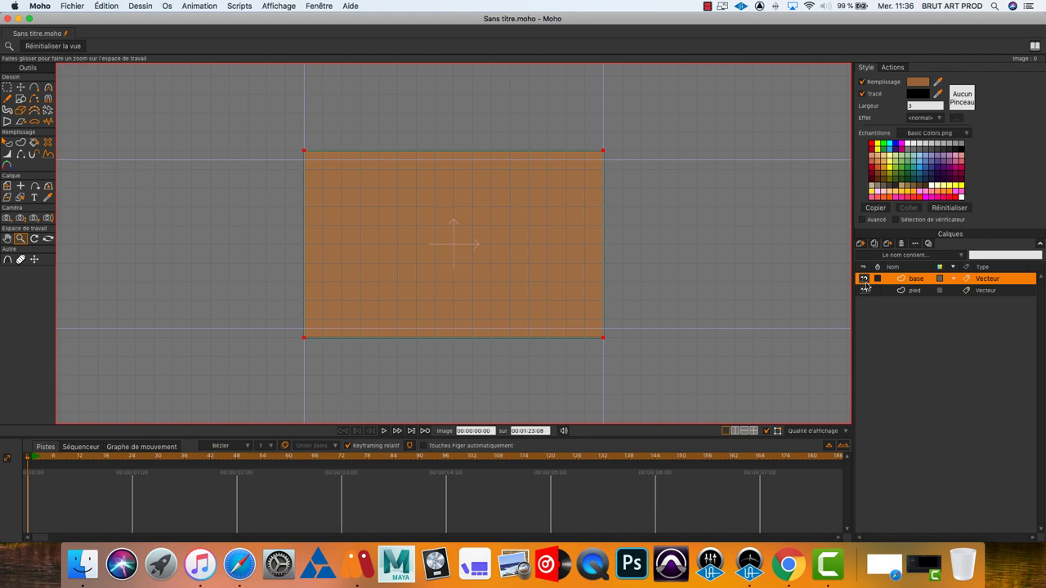
pyautogui.click(864, 279)
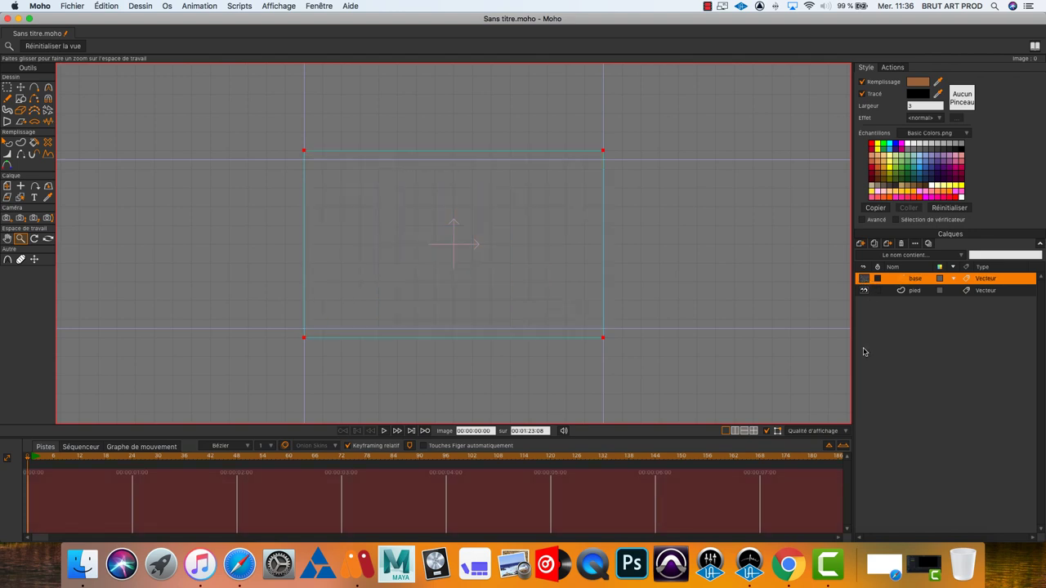
pyautogui.click(916, 292)
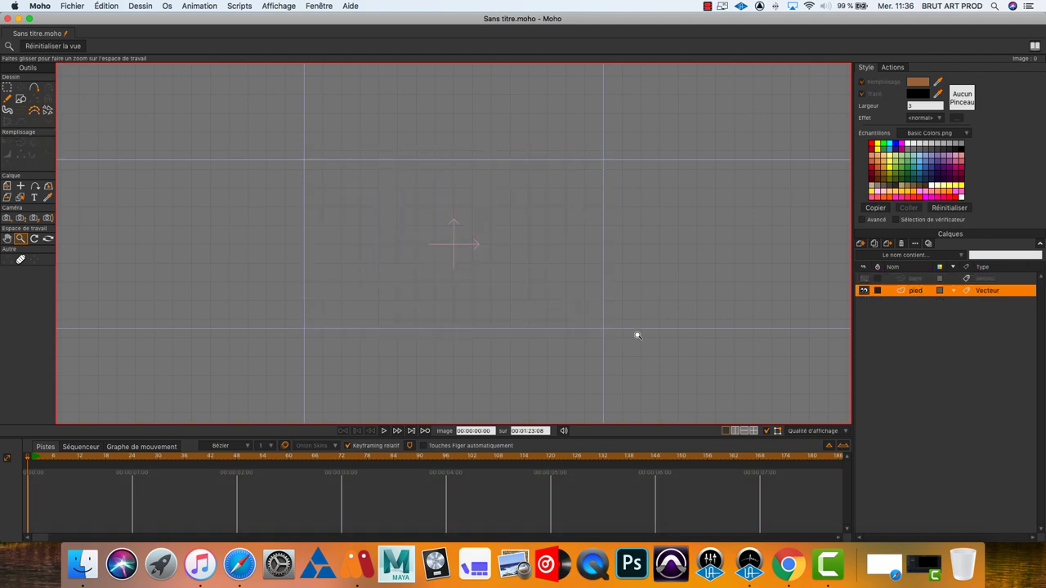
pyautogui.click(22, 100)
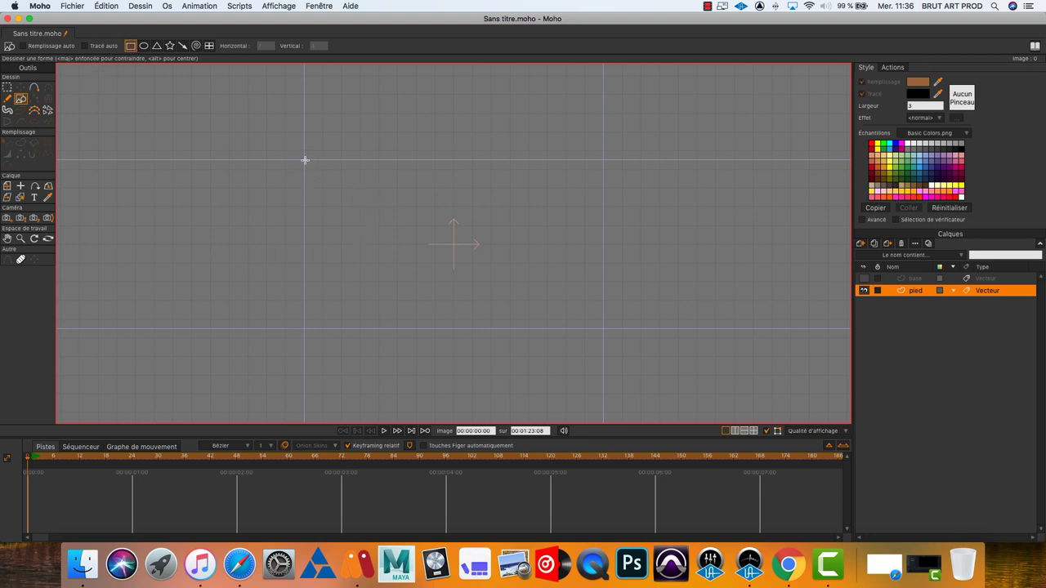
pyautogui.moveTo(304, 151); pyautogui.dragTo(341, 188)
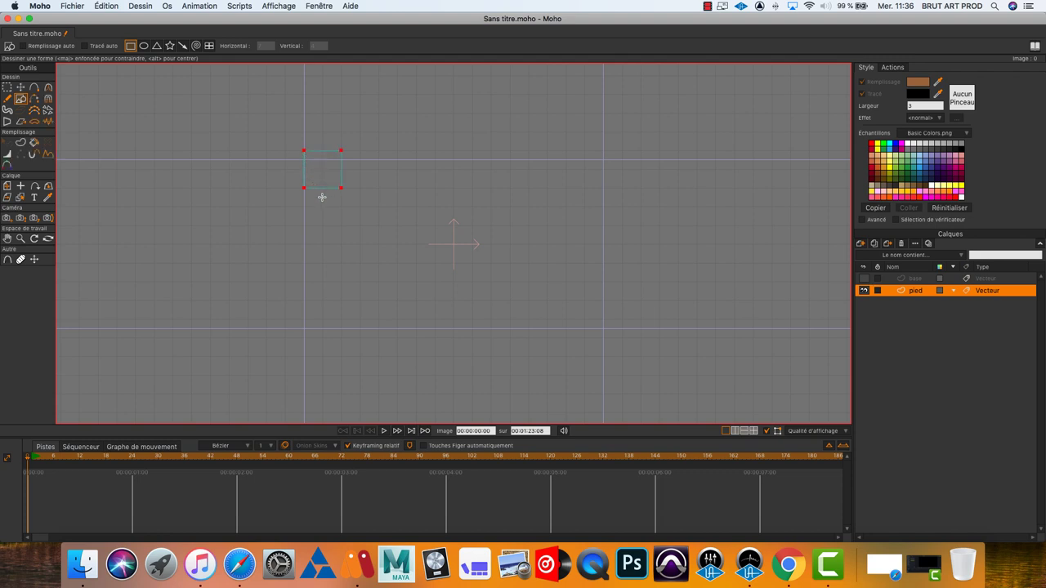
pyautogui.click(864, 279)
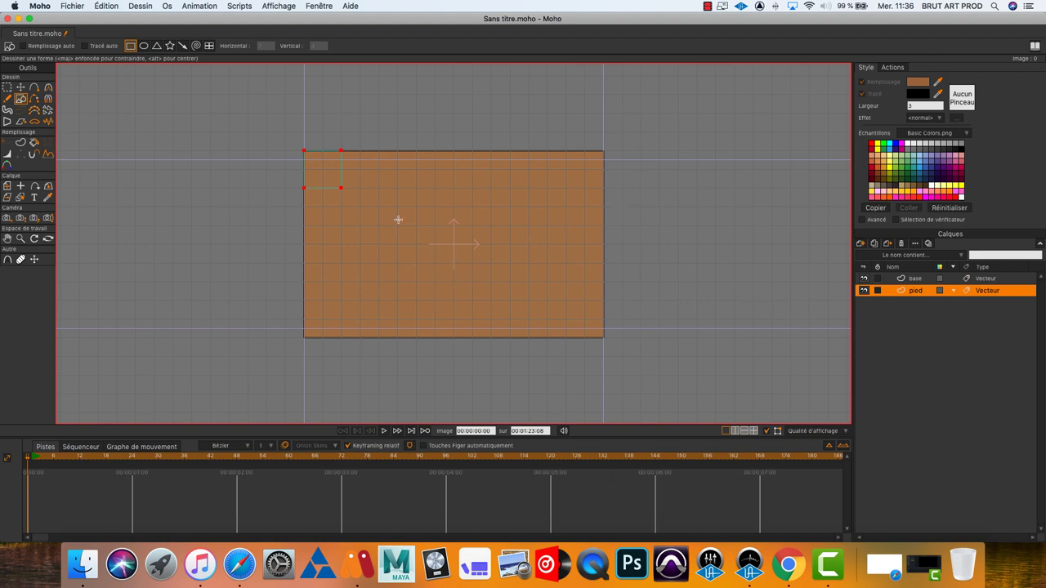
# Fill the square on the pied layer with dark brown 7B5434, hiding the base layer to reach it.
pyautogui.click(864, 279)
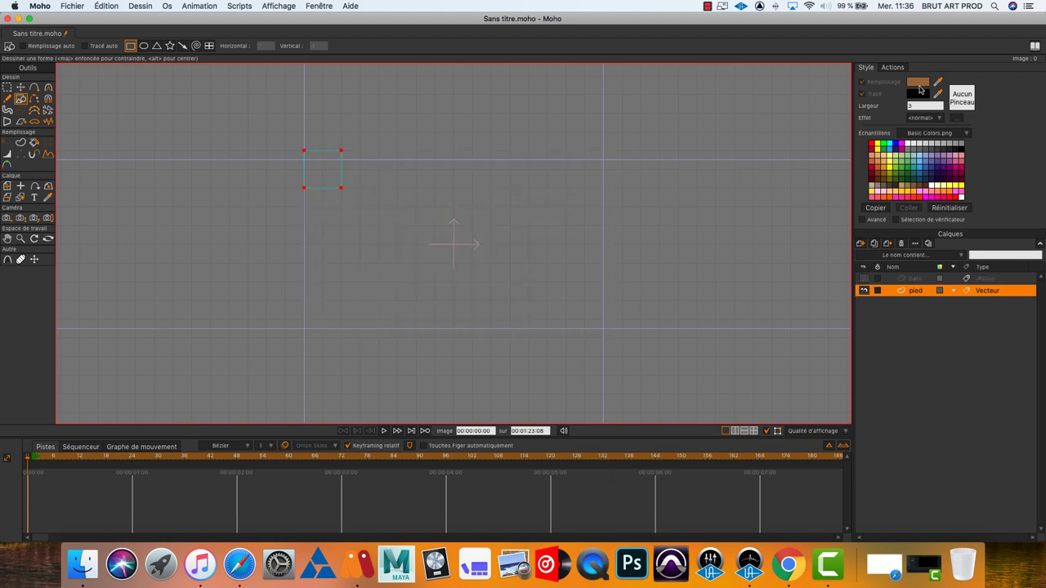
pyautogui.click(924, 85)
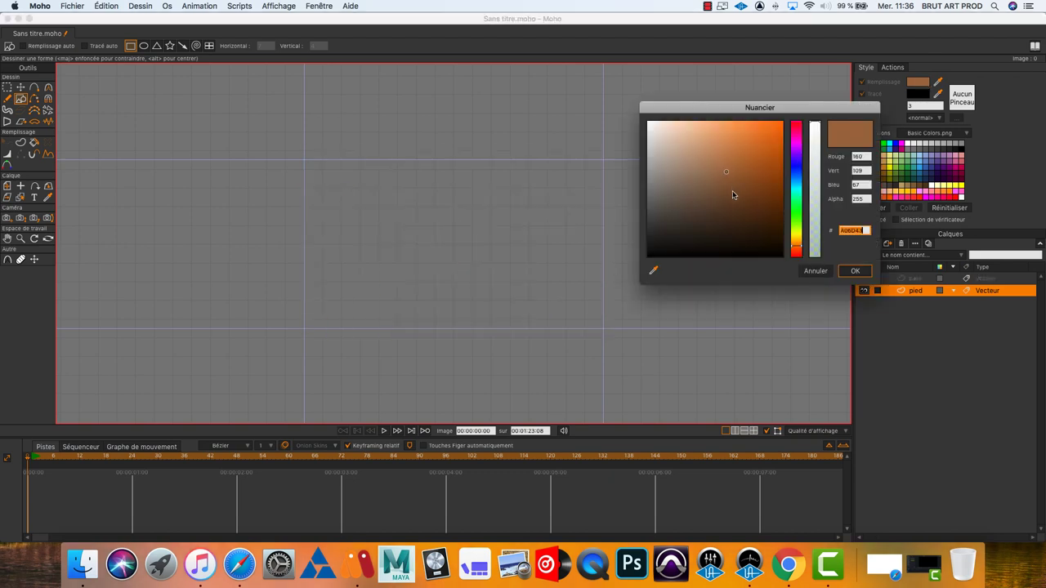
pyautogui.moveTo(727, 181); pyautogui.dragTo(726, 189)
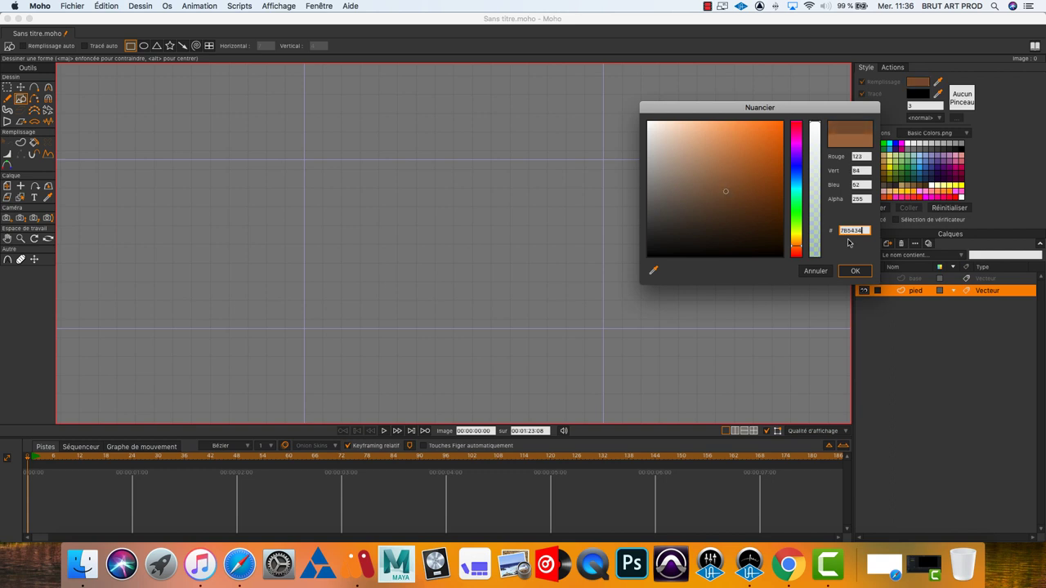
pyautogui.click(854, 270)
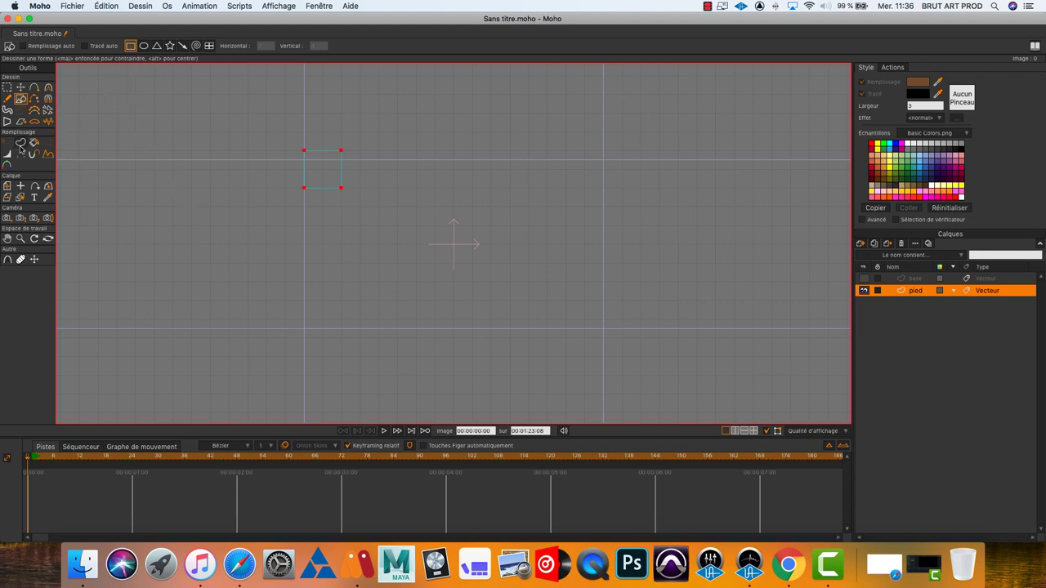
pyautogui.click(33, 145)
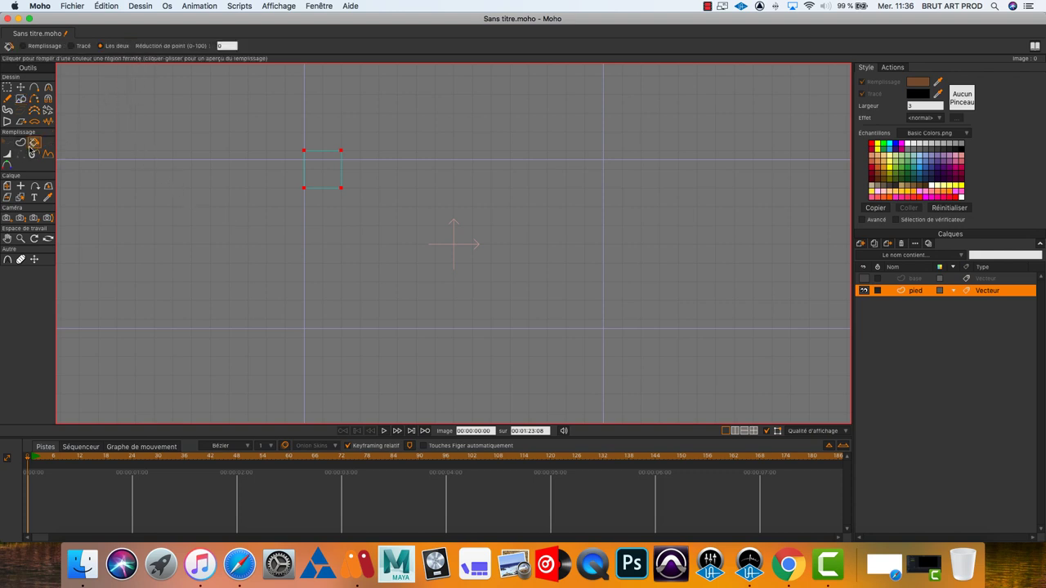
pyautogui.click(308, 174)
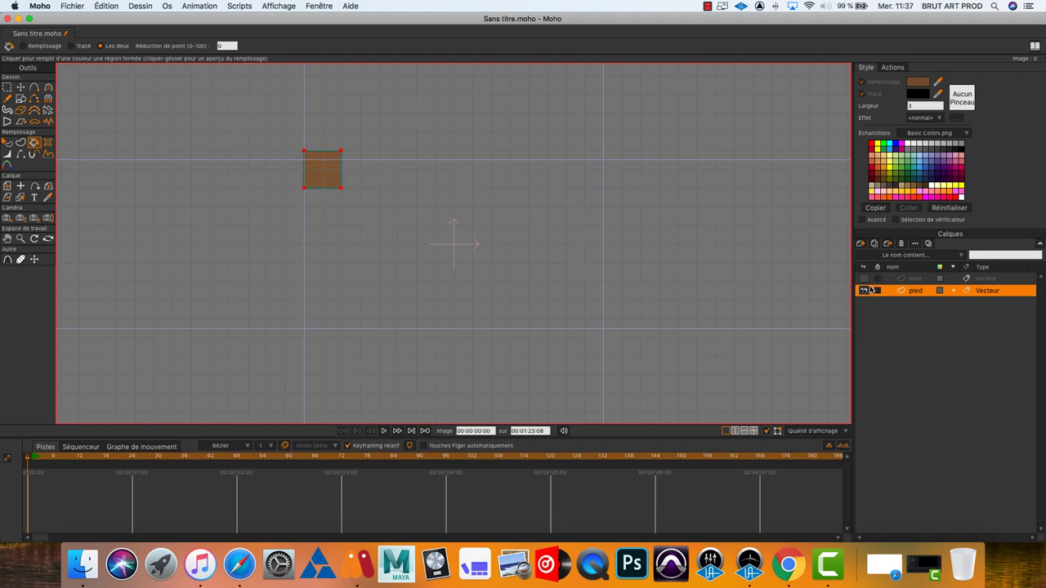
# Show the base layer and hide the pied layer.
pyautogui.click(864, 279)
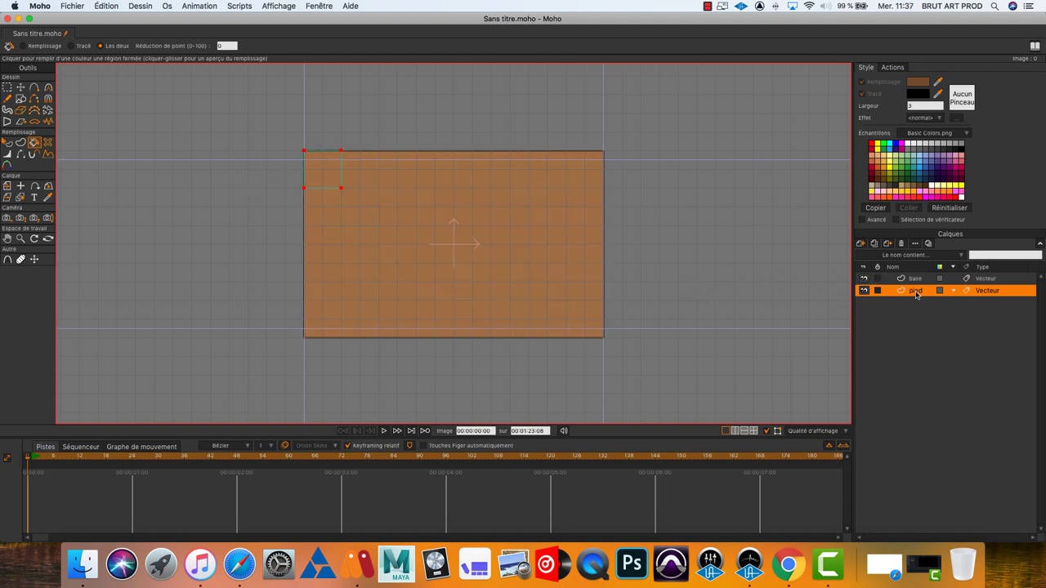
pyautogui.click(863, 279)
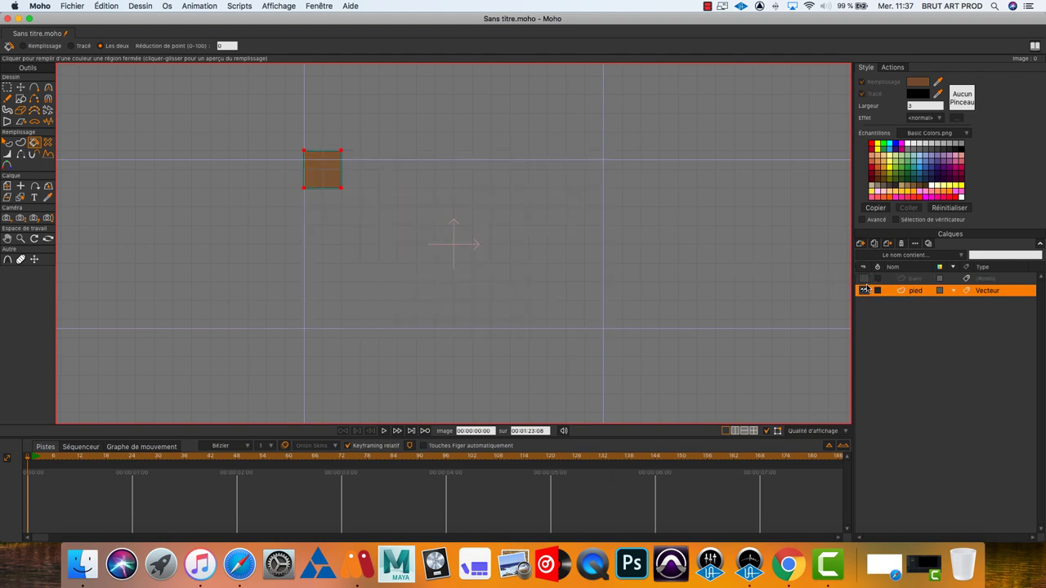
pyautogui.click(864, 291)
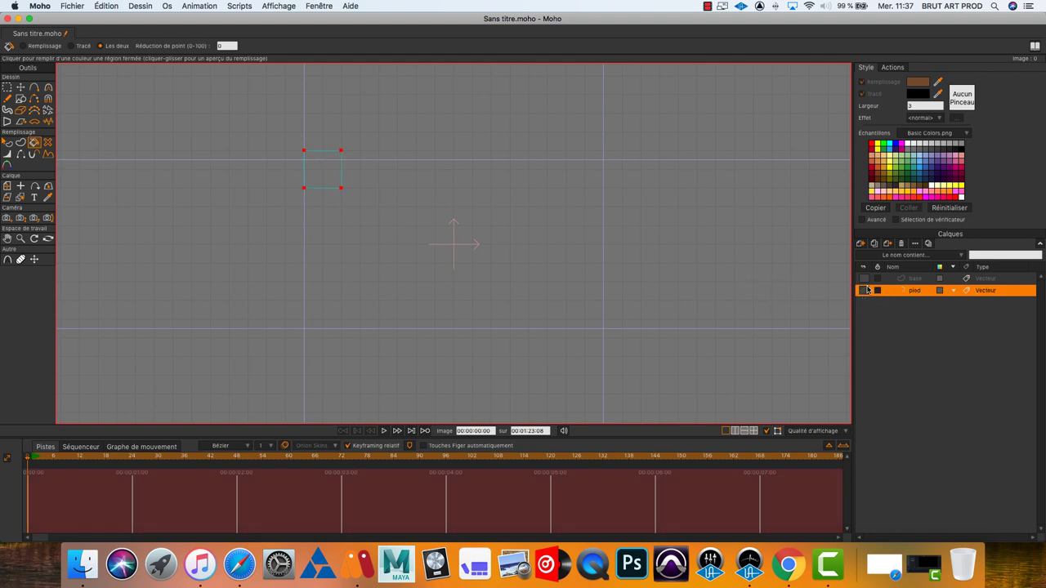
pyautogui.click(865, 279)
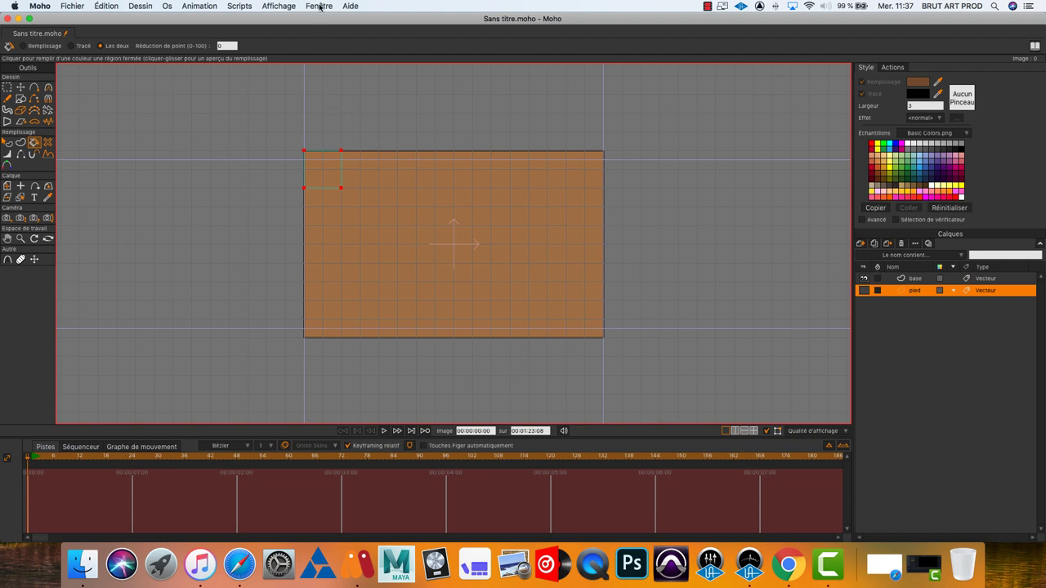
# Turn off the grid and the rule-of-thirds guides in the workspace.
pyautogui.click(286, 7)
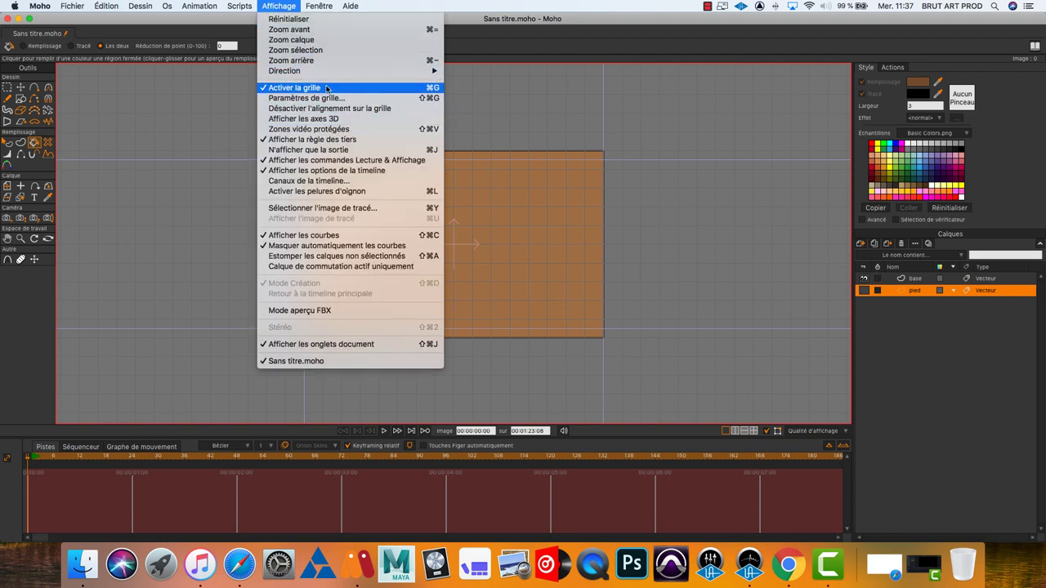
pyautogui.click(325, 88)
pyautogui.click(278, 5)
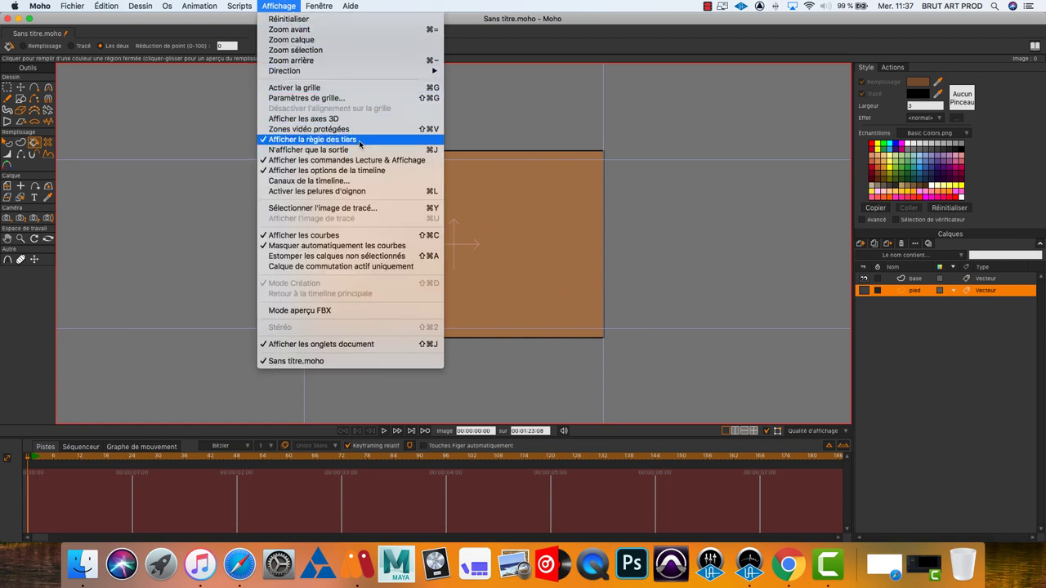
pyautogui.click(358, 141)
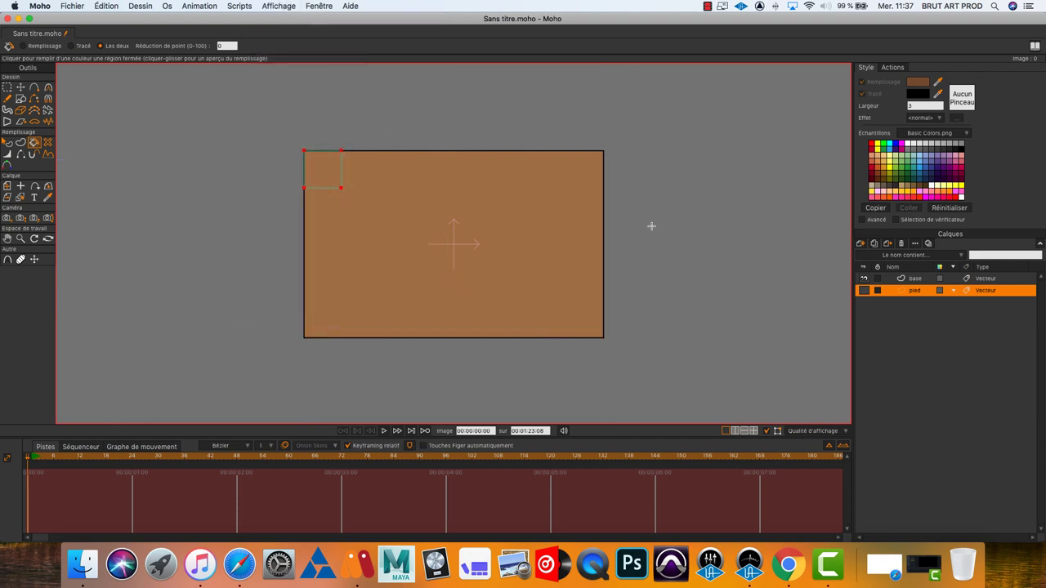
# Open the base layer's settings and set its 3D conversion to Extruder.
pyautogui.click(917, 278)
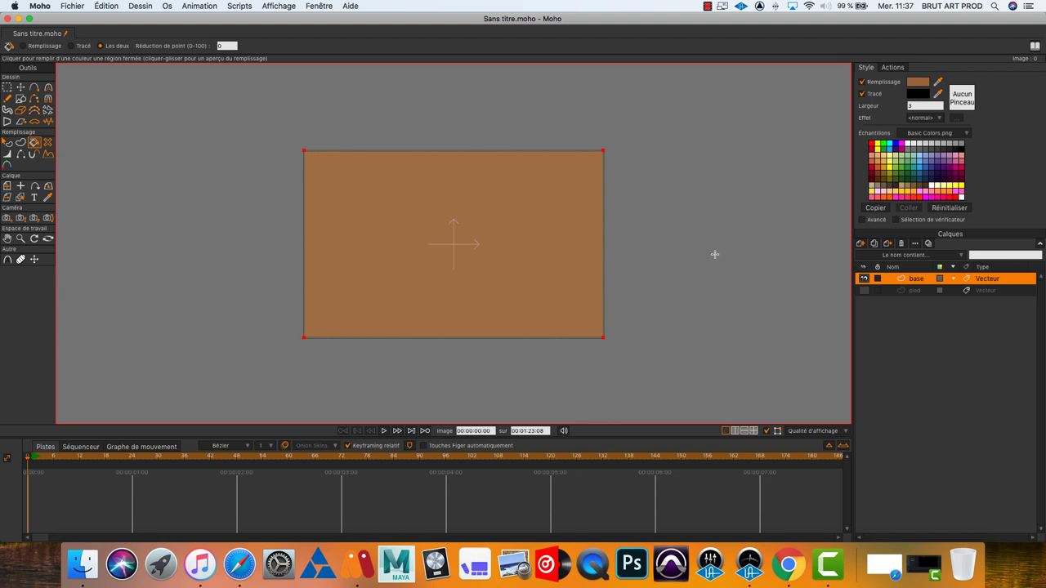
pyautogui.doubleClick(915, 279)
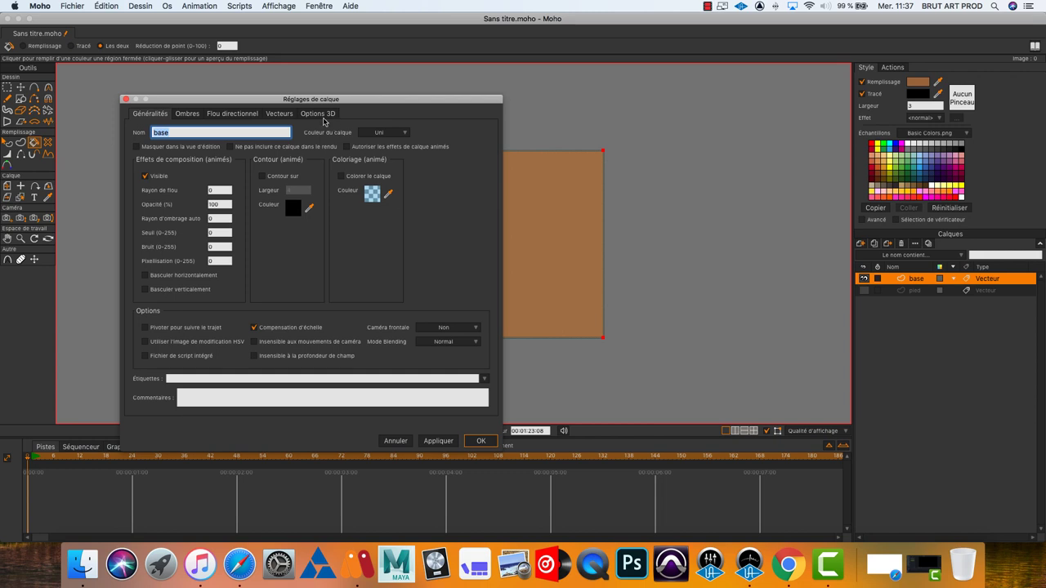
pyautogui.click(319, 114)
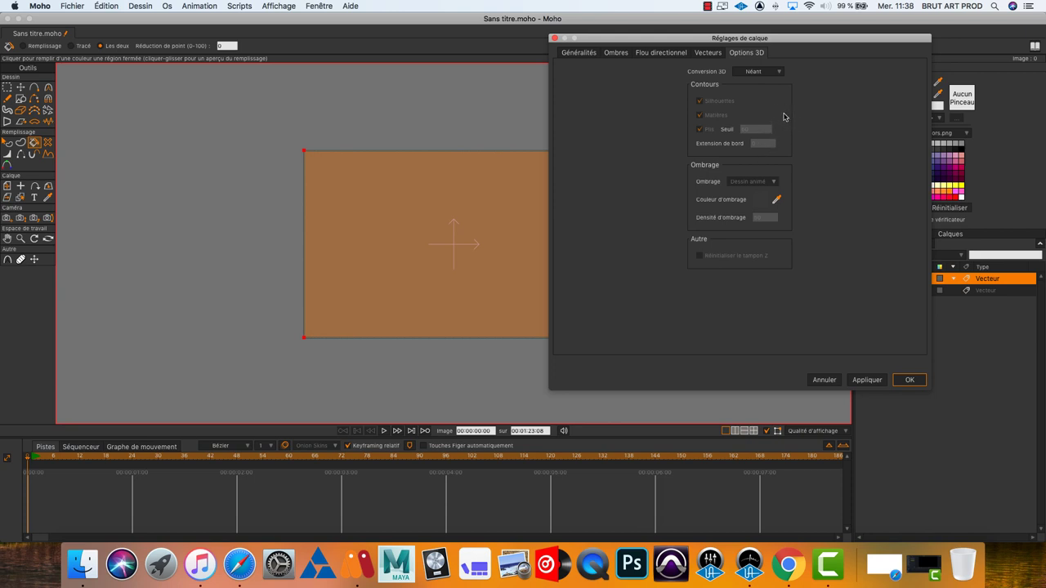
pyautogui.click(762, 71)
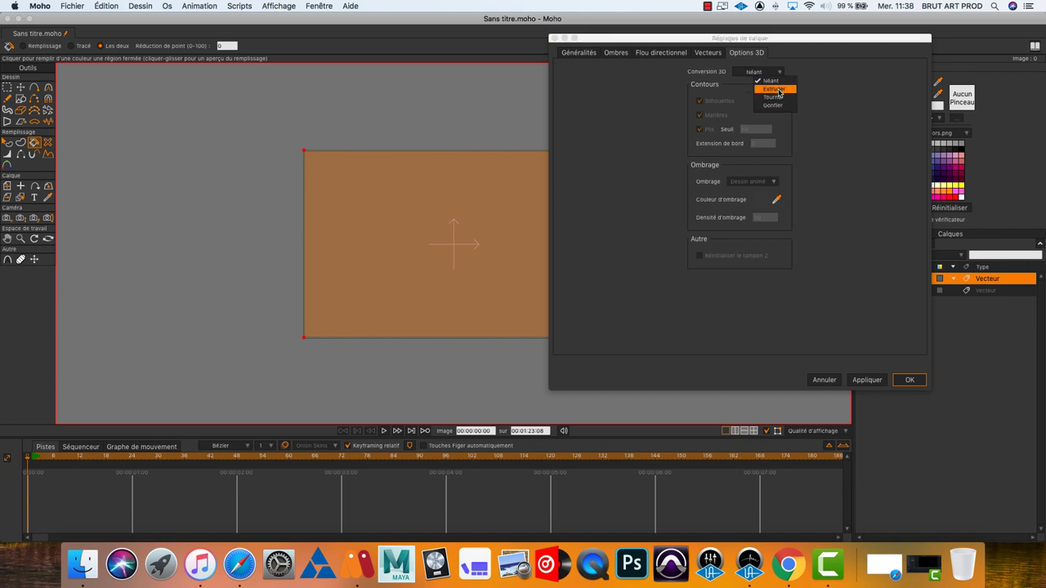
pyautogui.click(775, 89)
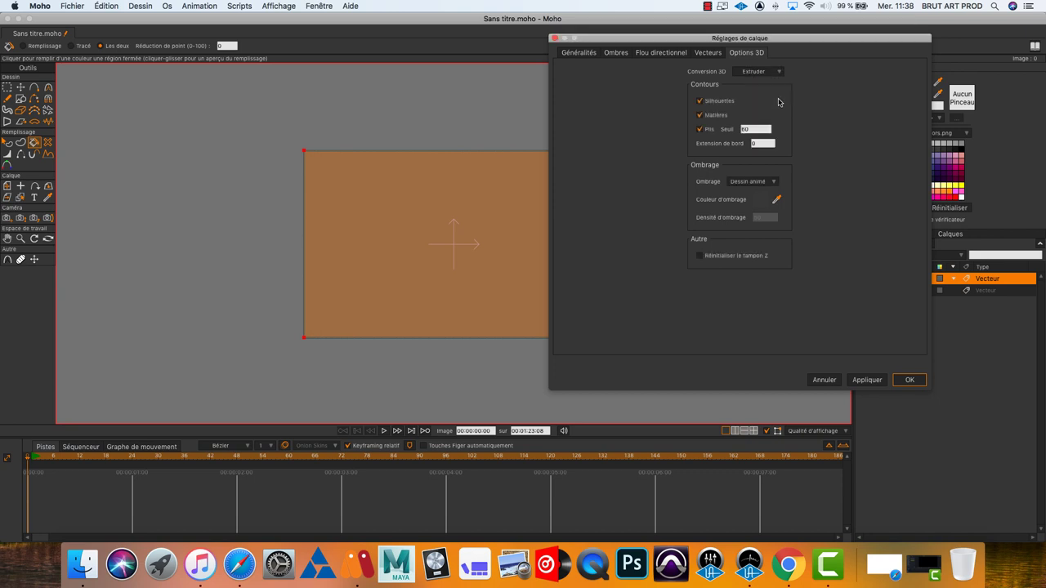
# Disable the Silhouettes, Matières and Plis contours in the base layer's 3D options.
pyautogui.click(699, 102)
pyautogui.click(698, 129)
pyautogui.click(700, 115)
pyautogui.click(700, 129)
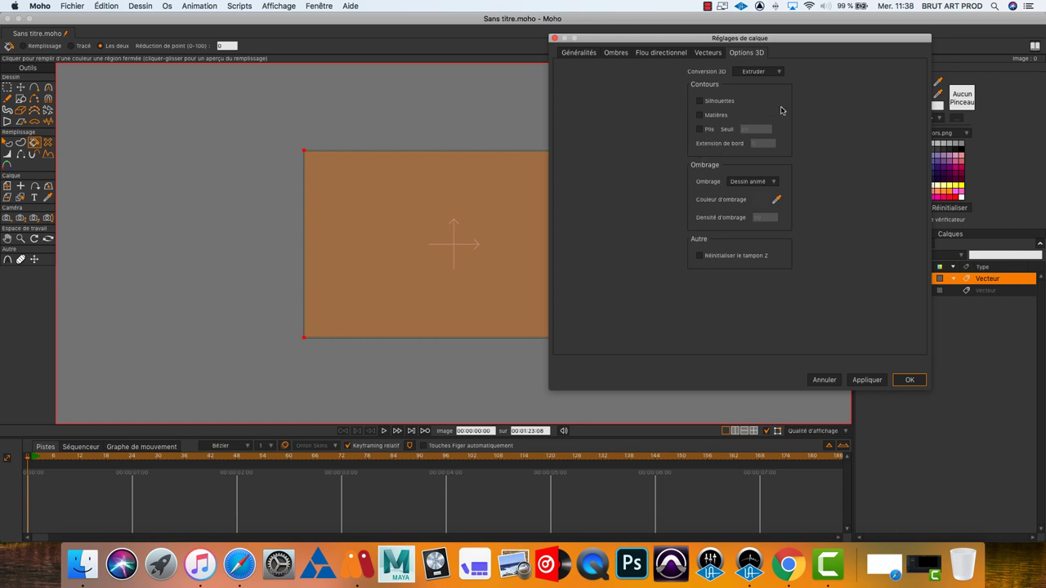
# Set the base layer's shading to Couleur latérale extrudée with a darker brown derived from the rectangle's colour, and apply the layer settings.
pyautogui.click(770, 182)
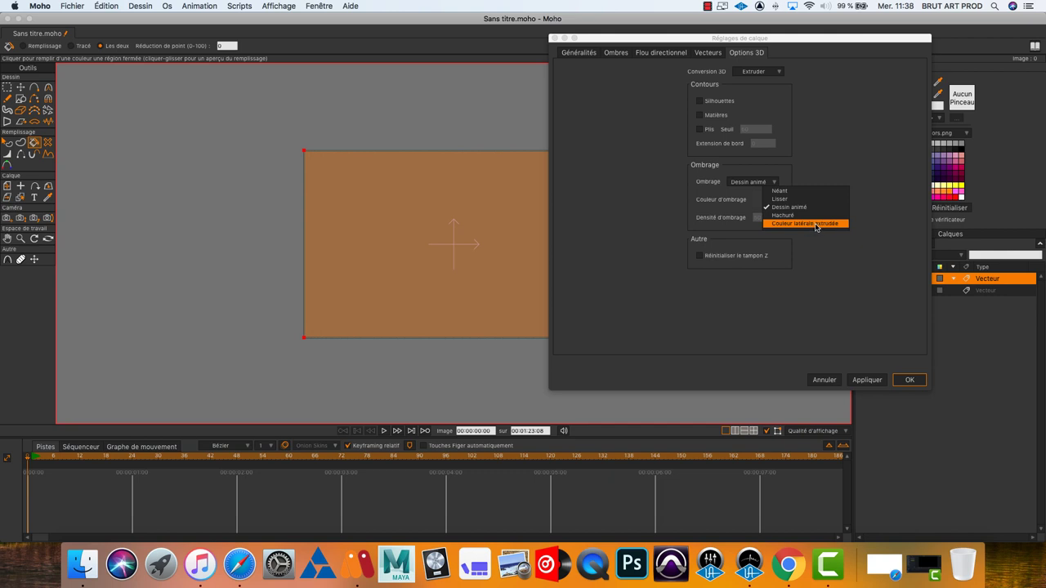
pyautogui.click(817, 224)
pyautogui.click(759, 205)
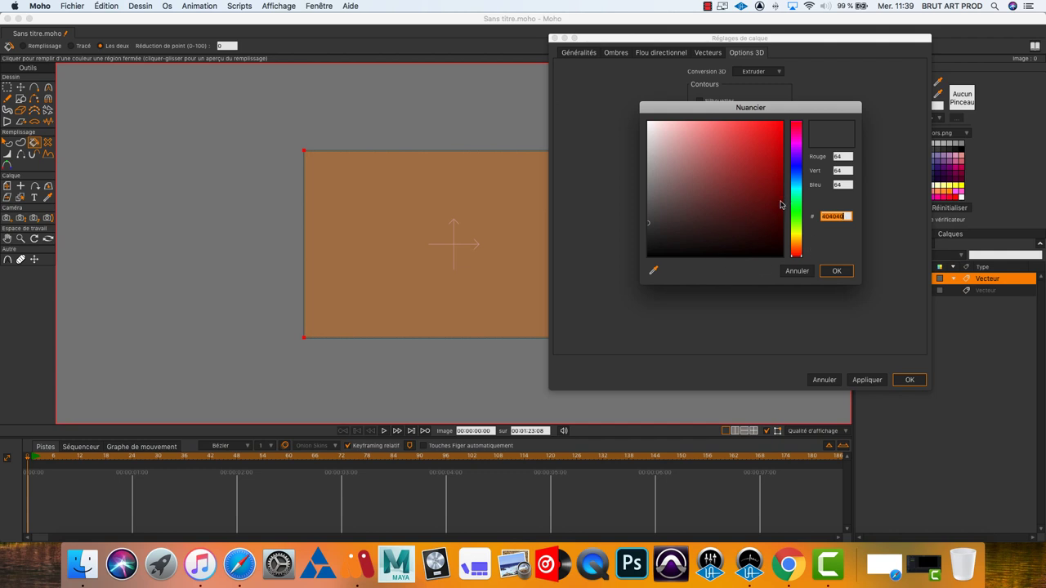
pyautogui.click(654, 274)
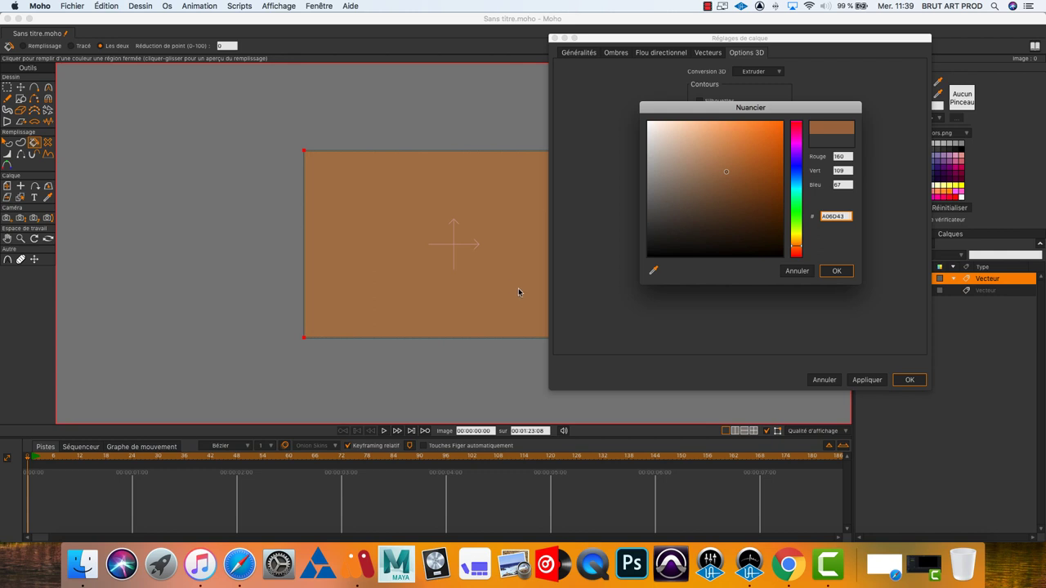
pyautogui.click(728, 175)
pyautogui.moveTo(733, 180); pyautogui.dragTo(760, 193)
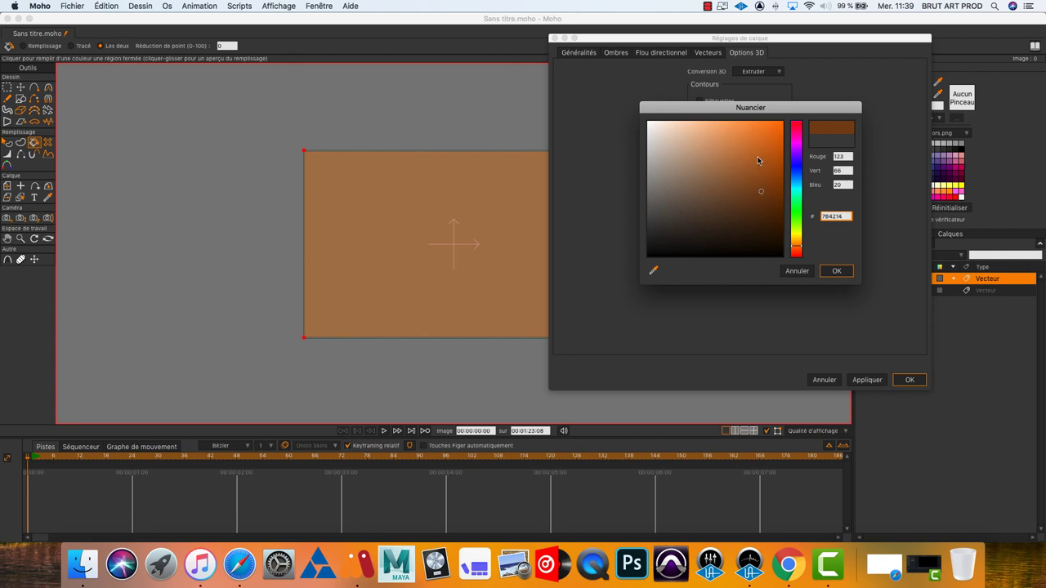
pyautogui.moveTo(761, 196); pyautogui.dragTo(763, 196)
pyautogui.click(835, 275)
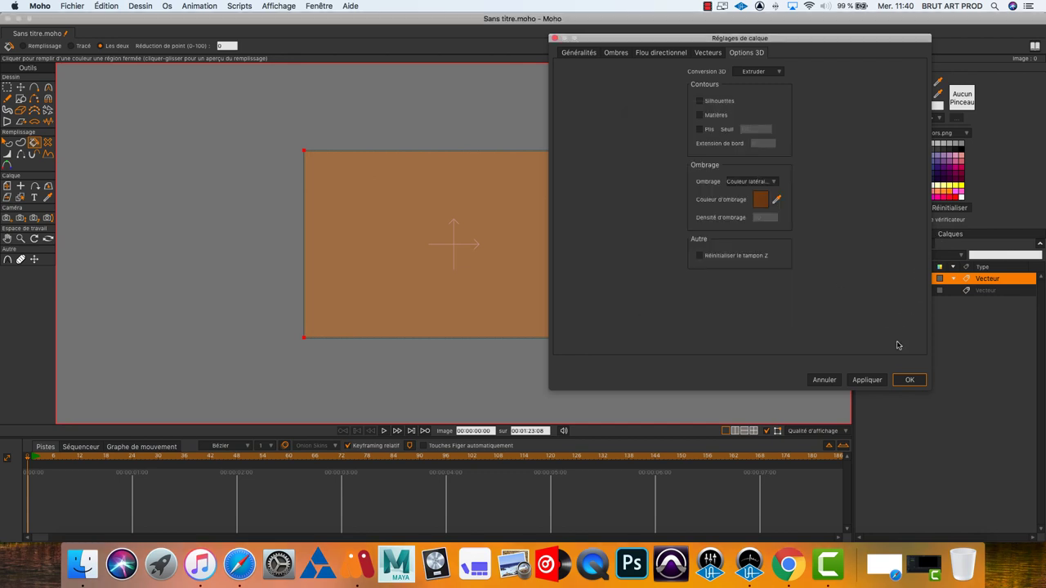
pyautogui.click(910, 381)
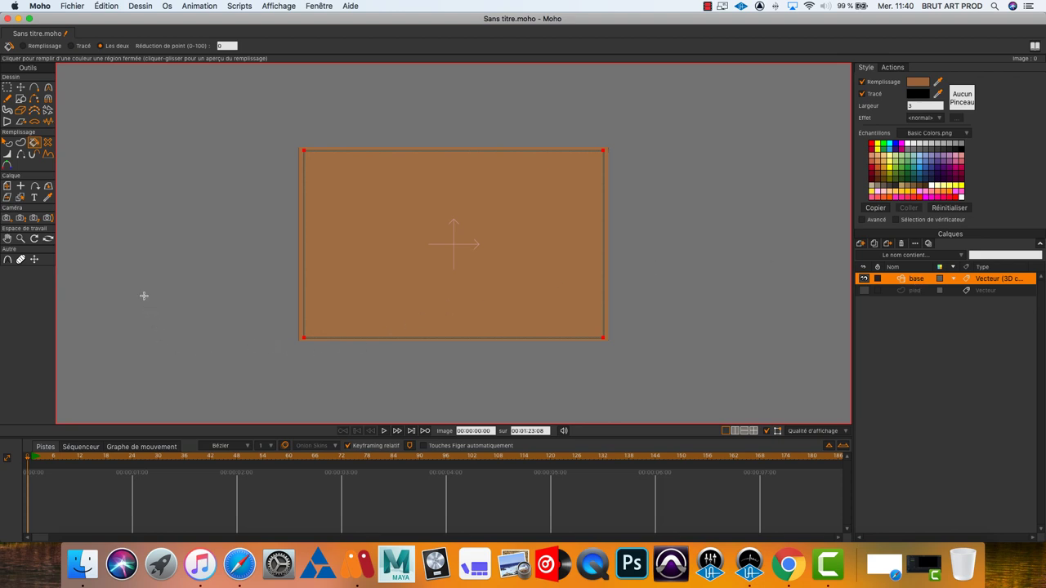
# Rotate the base layer in 3D to about -74 degrees around X and 5 degrees around Y.
pyautogui.click(48, 187)
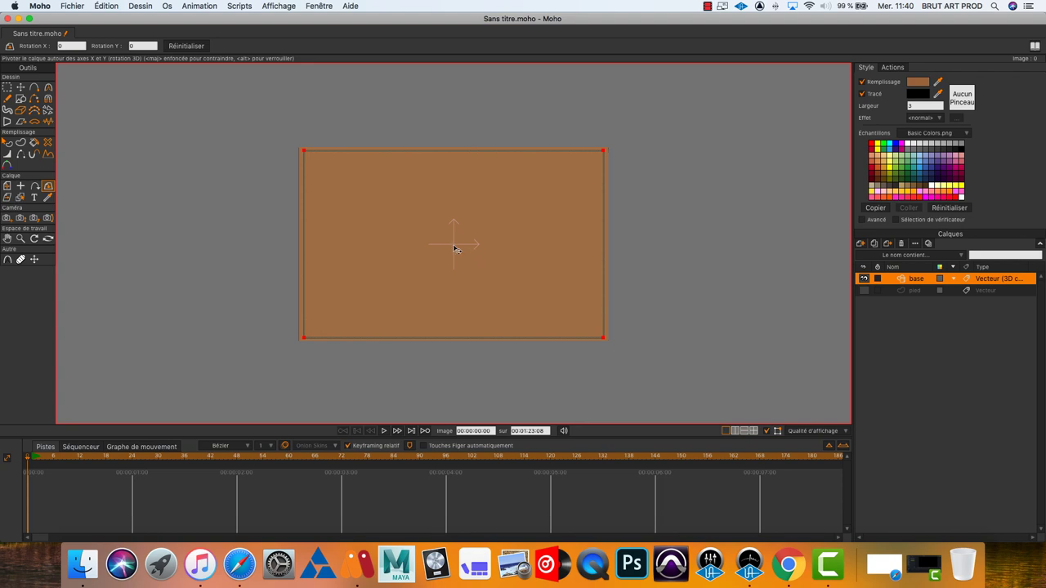
pyautogui.moveTo(455, 249); pyautogui.dragTo(446, 179)
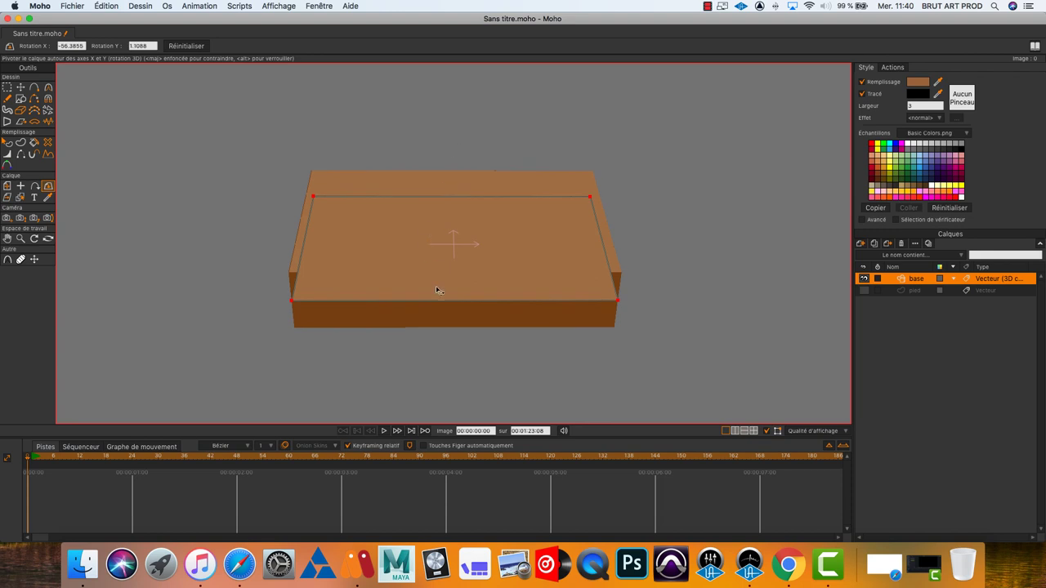
pyautogui.moveTo(460, 252); pyautogui.dragTo(466, 228)
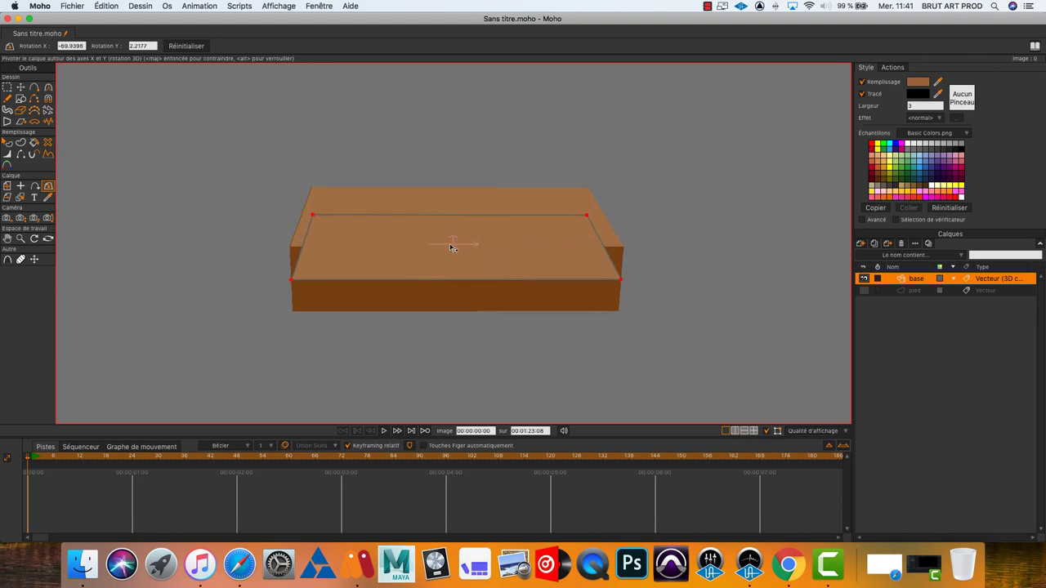
pyautogui.moveTo(450, 248)
pyautogui.mouseDown()
pyautogui.moveTo(460, 329)
pyautogui.moveTo(462, 226)
pyautogui.moveTo(464, 240)
pyautogui.mouseUp()
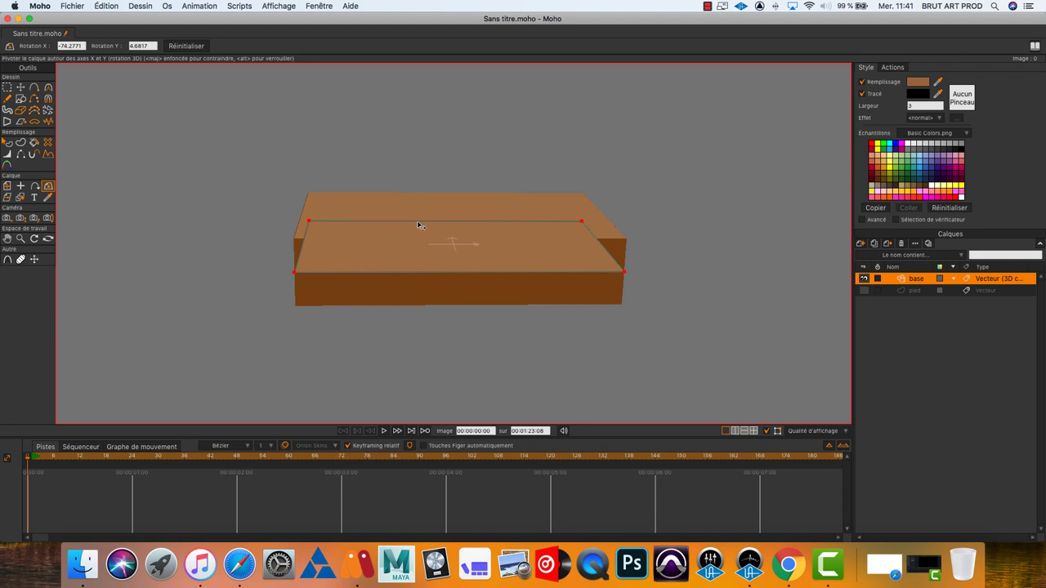
# Render the current frame to check the extruded base block, and close the render windows.
pyautogui.press('super+r')
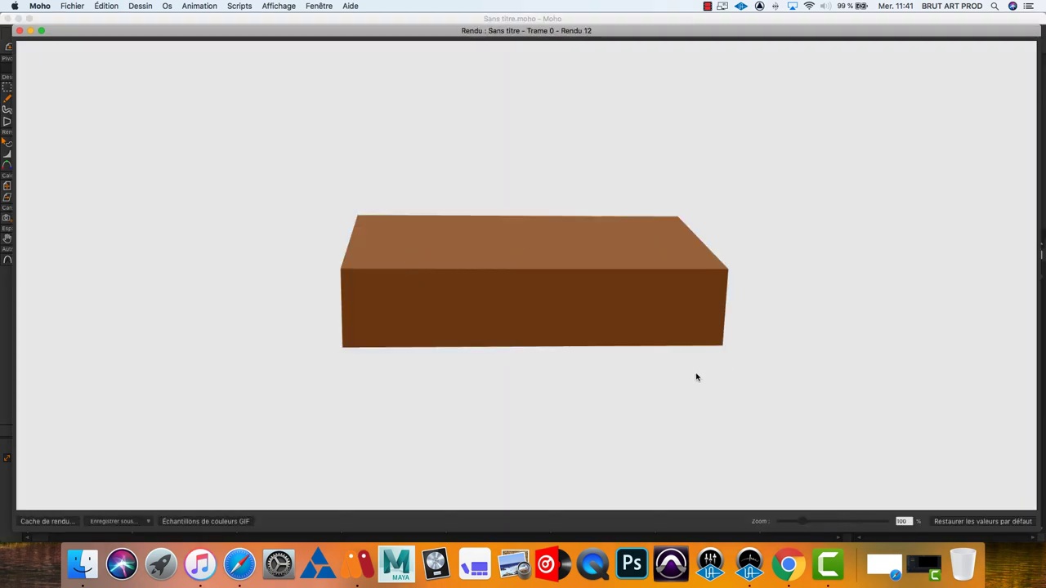
pyautogui.click(20, 31)
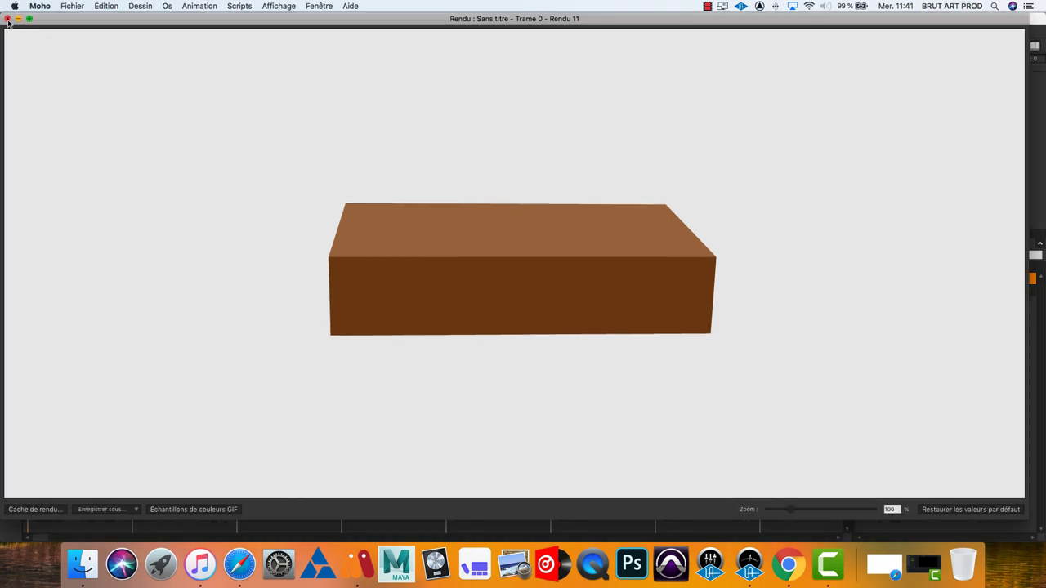
pyautogui.click(7, 18)
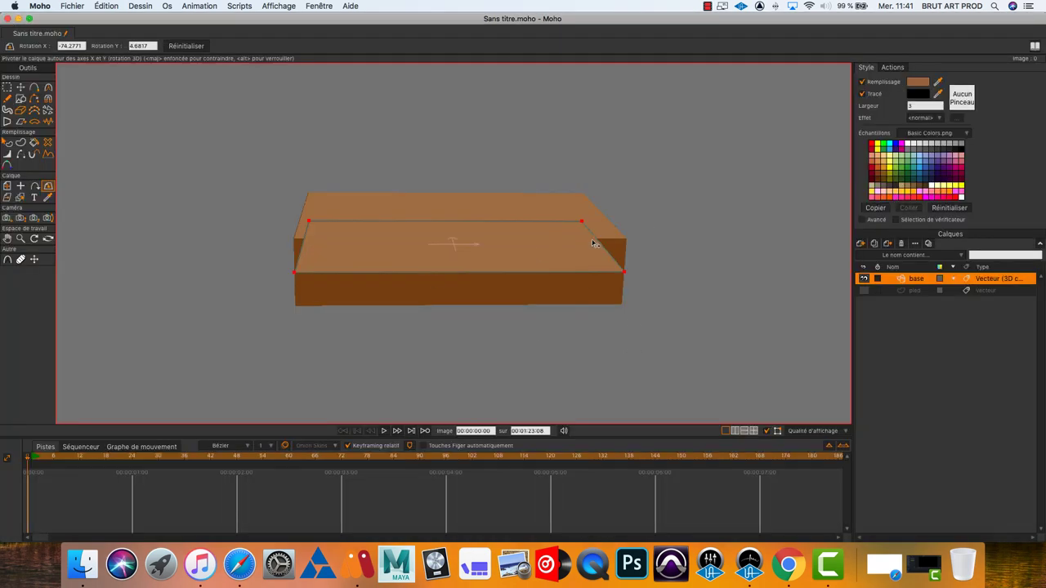
# Reset the base layer's 3D rotation and tilt it only around X, to about -75.8 degrees.
pyautogui.click(189, 46)
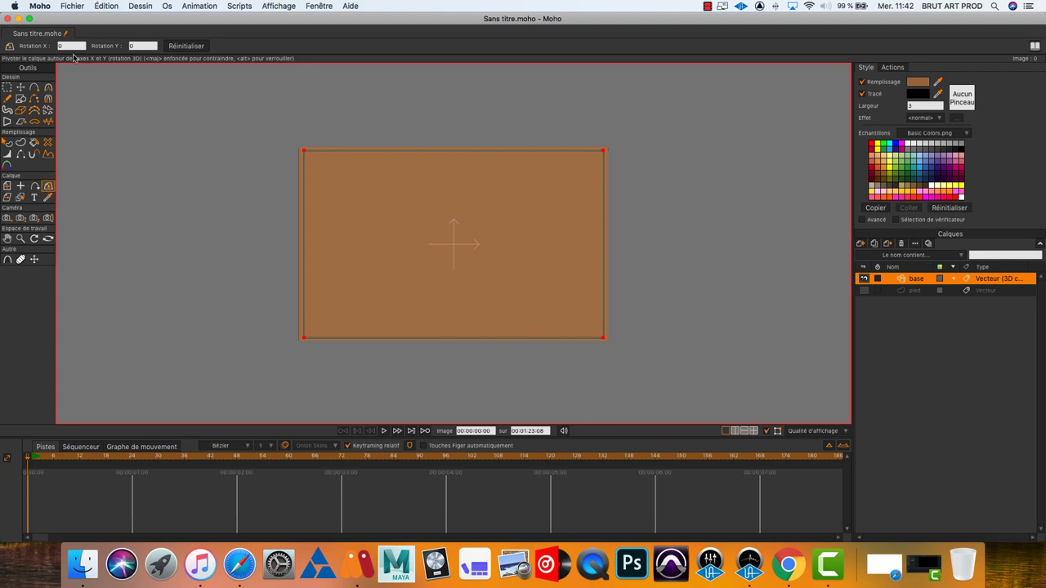
pyautogui.press('Tab')
pyautogui.moveTo(72, 45); pyautogui.dragTo(71, 46)
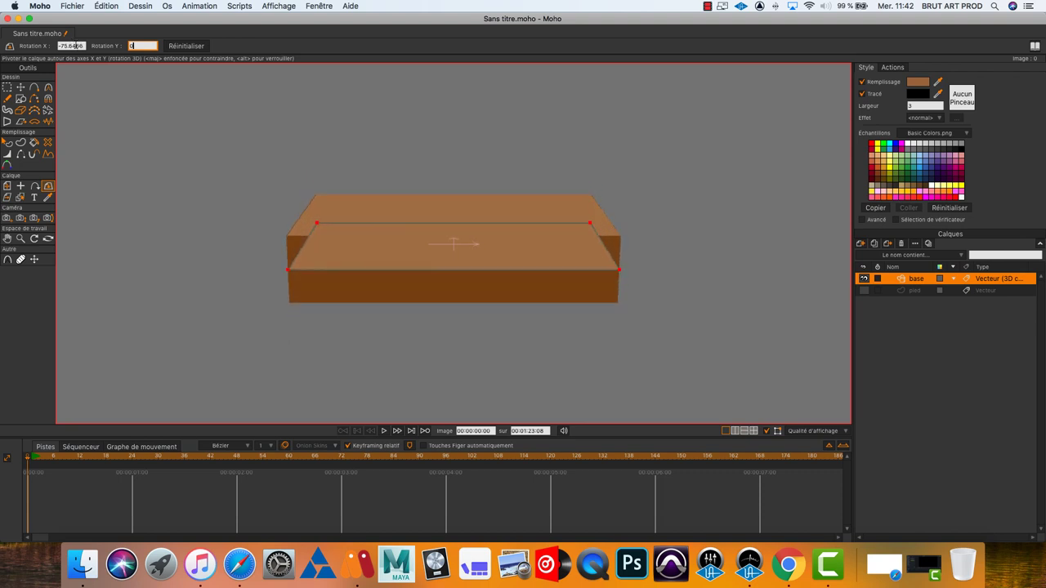
pyautogui.press('Return')
# Thin the extruded base layer by setting its Z scale to 0.15.
pyautogui.click(7, 188)
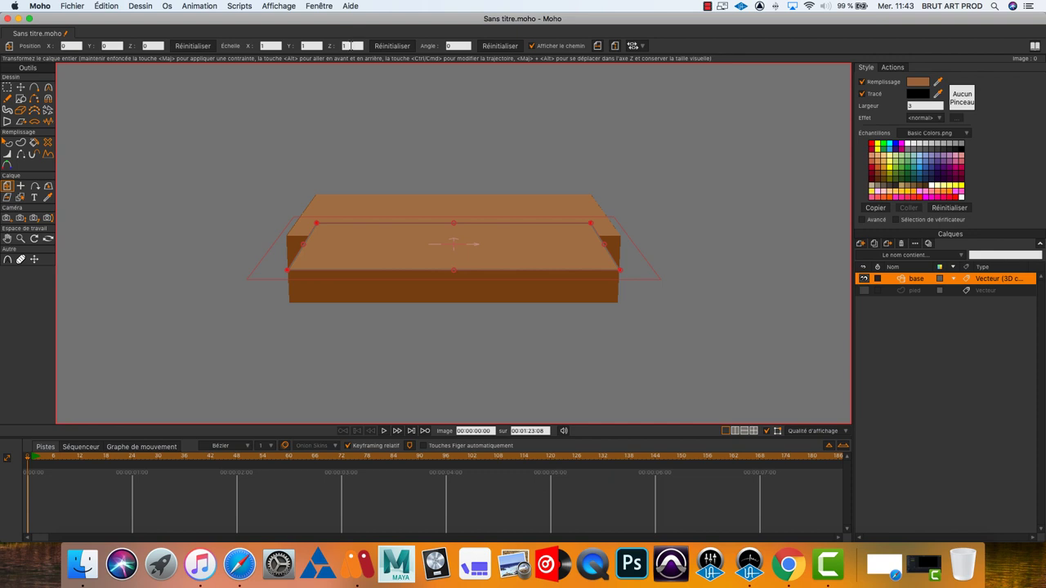
pyautogui.click(347, 45)
pyautogui.write('0.92')
pyautogui.press('Return')
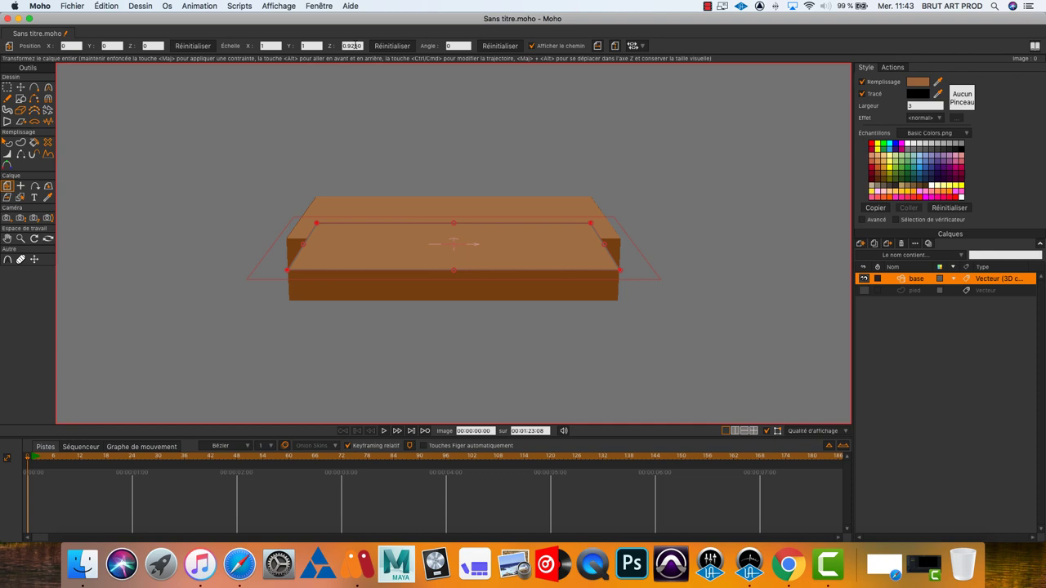
pyautogui.scroll(-15, 357, 46)
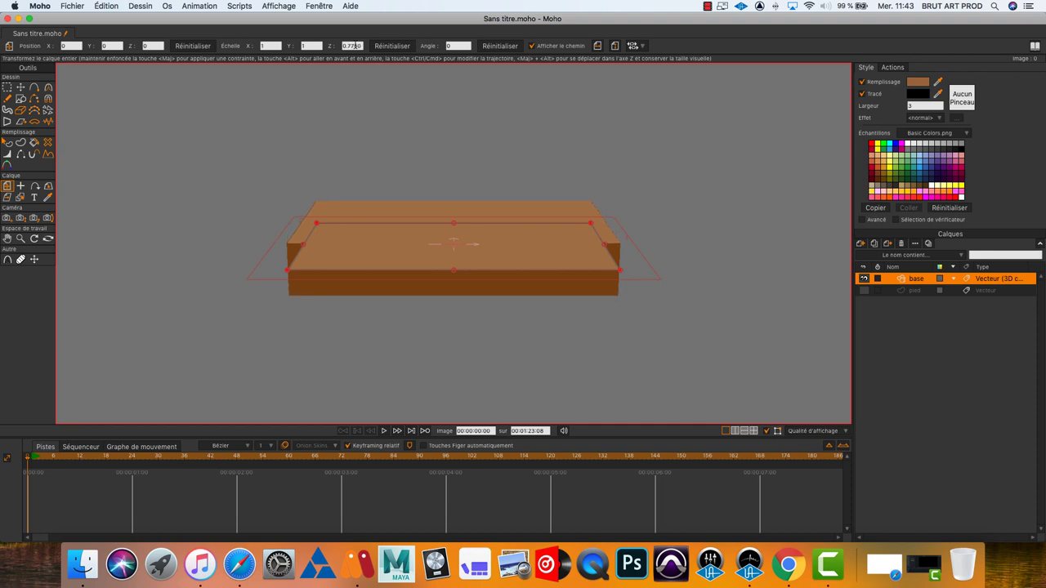
pyautogui.scroll(-7, 355, 46)
pyautogui.scroll(-10, 357, 46)
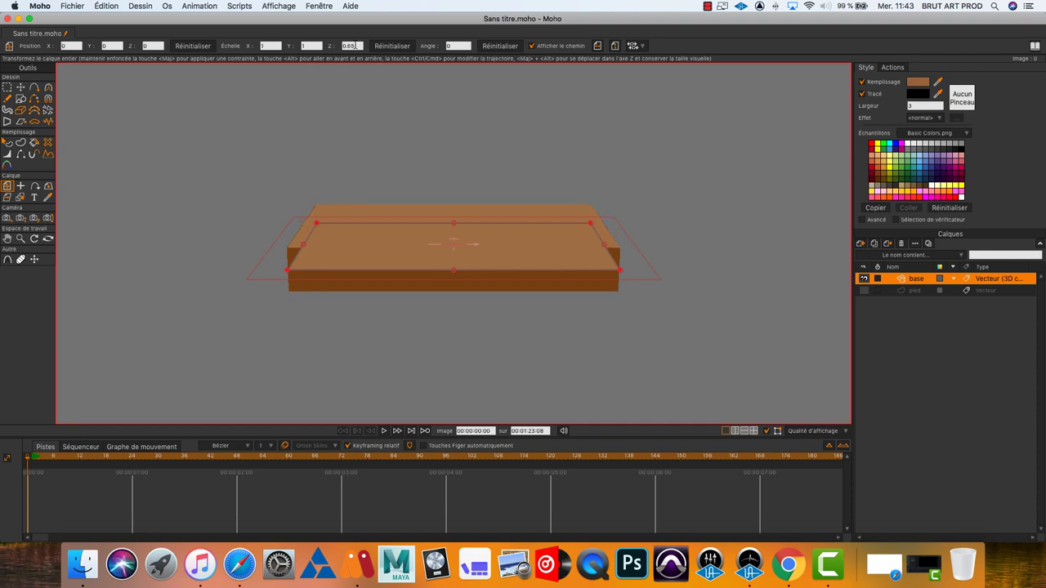
pyautogui.scroll(-17, 357, 46)
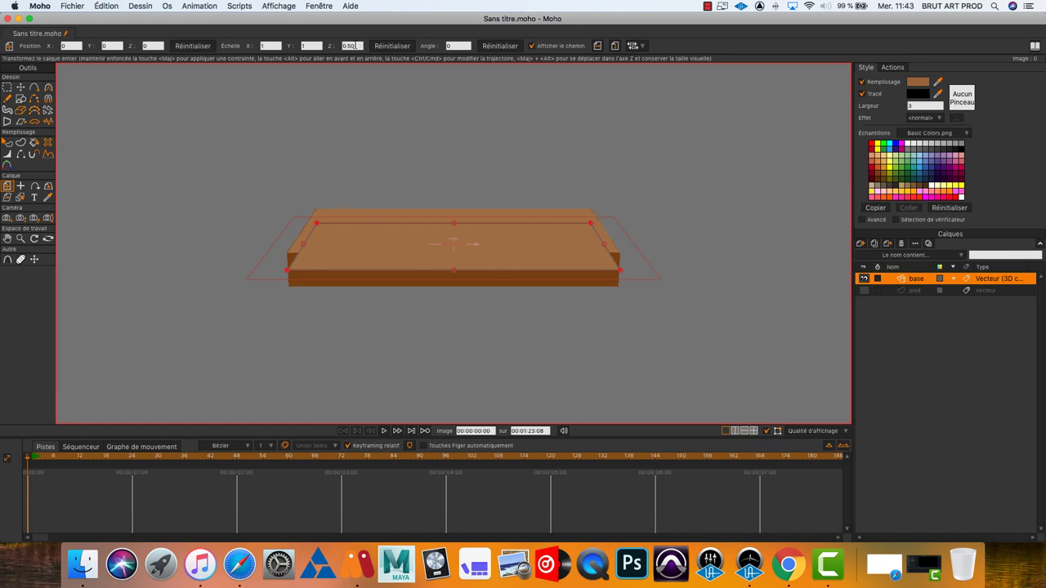
pyautogui.scroll(-16, 354, 46)
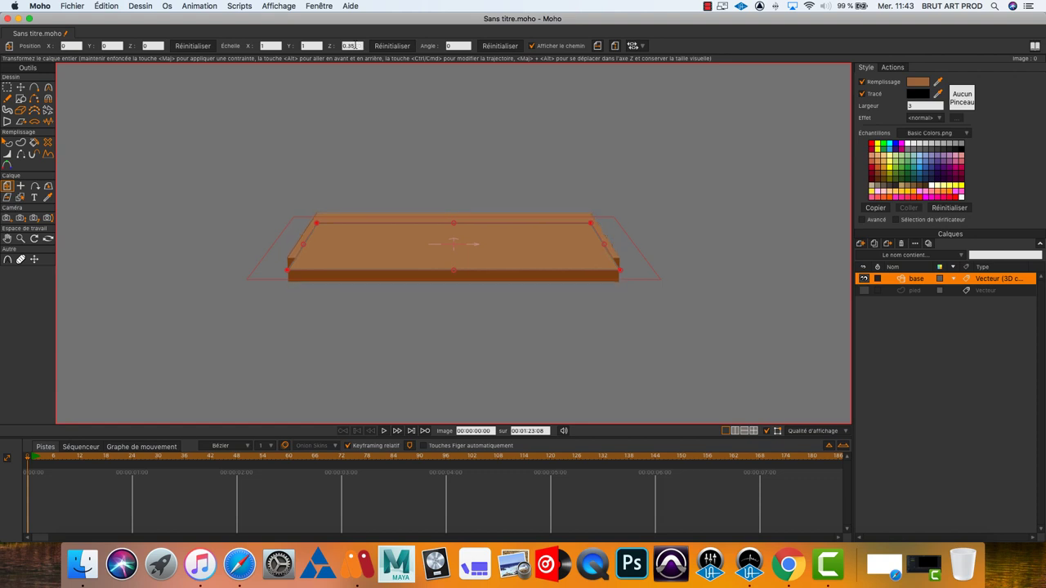
pyautogui.scroll(-19, 354, 45)
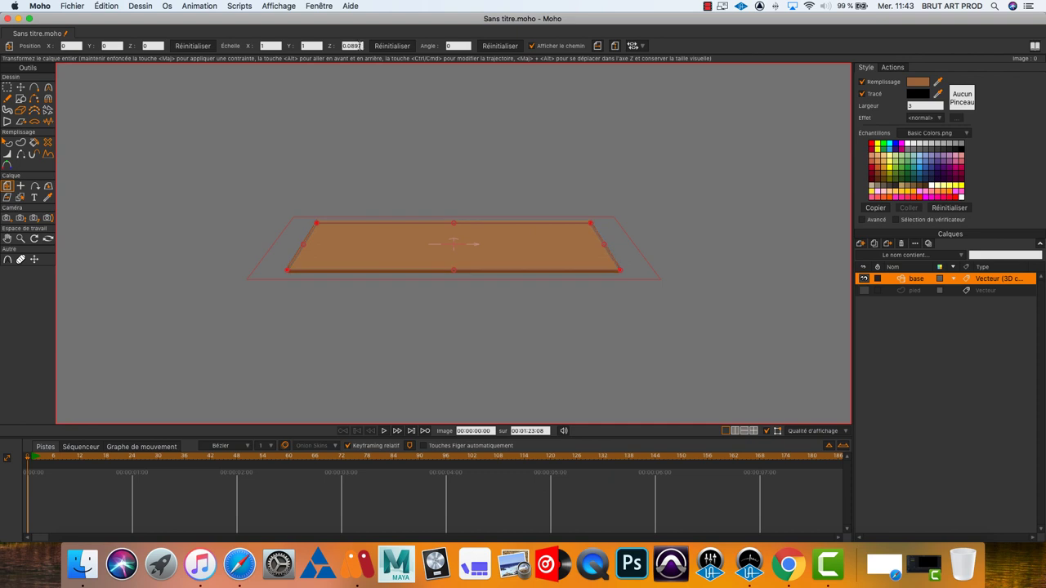
pyautogui.scroll(3, 360, 46)
pyautogui.scroll(3, 360, 45)
pyautogui.scroll(3, 361, 46)
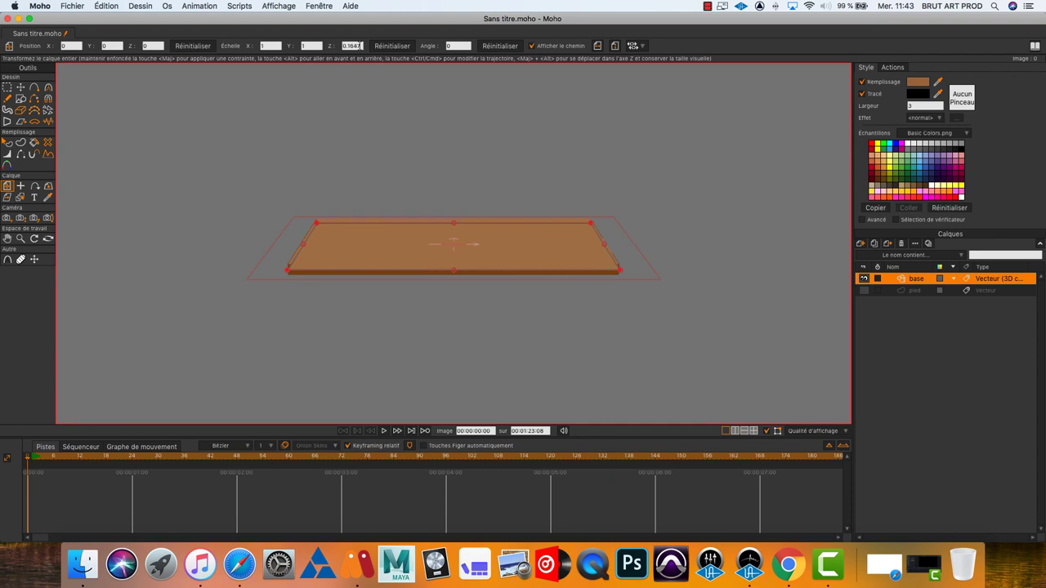
pyautogui.scroll(3, 361, 45)
pyautogui.write('0.15')
pyautogui.press('Return')
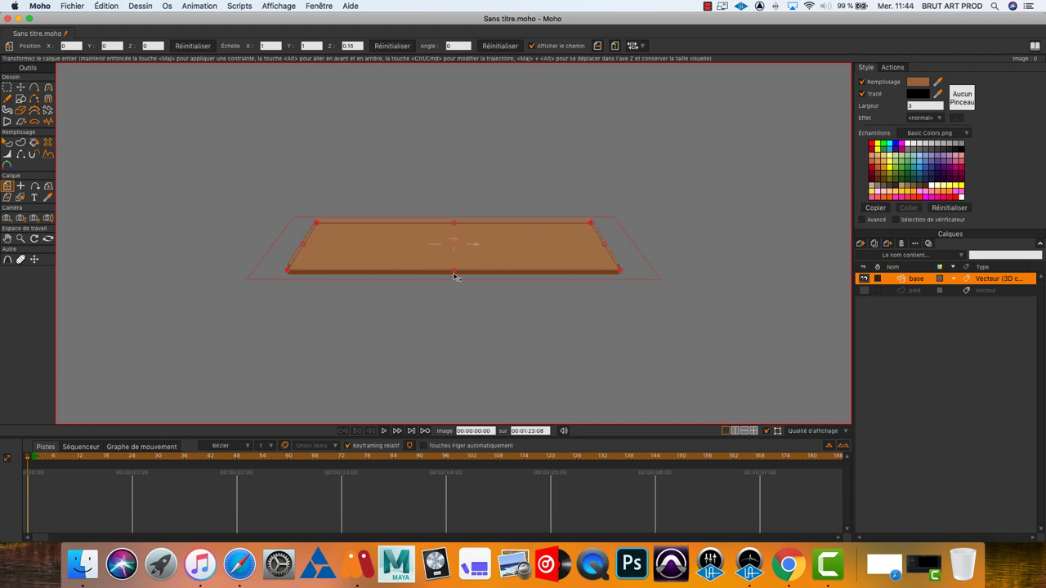
# Check the thin base from another 3D angle and reset its X and Y rotation to 0.
pyautogui.scroll(5, 451, 273)
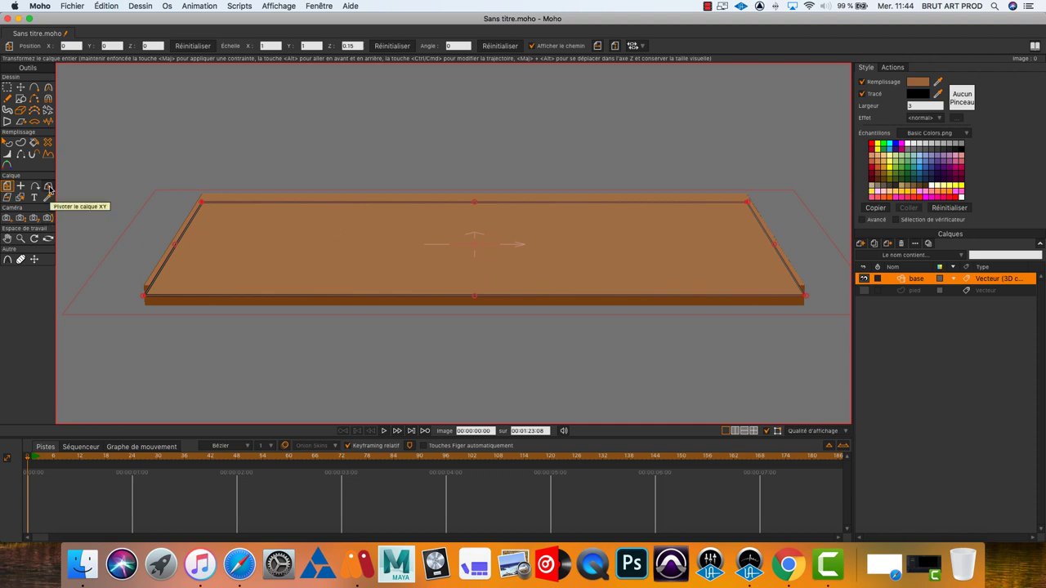
pyautogui.click(49, 187)
pyautogui.moveTo(558, 275); pyautogui.dragTo(529, 266)
pyautogui.click(196, 46)
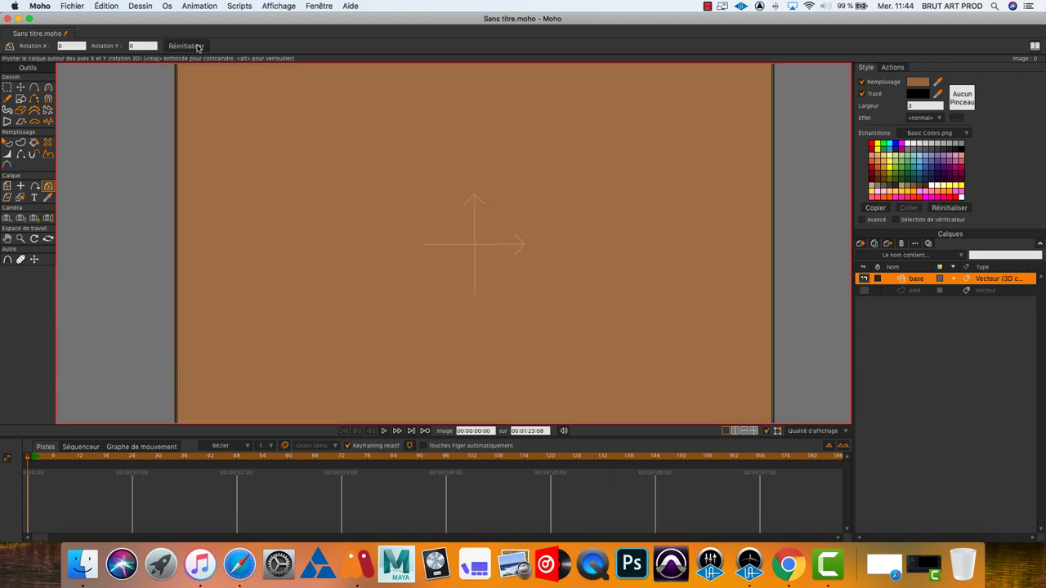
pyautogui.scroll(-5, 362, 250)
pyautogui.scroll(2, 362, 250)
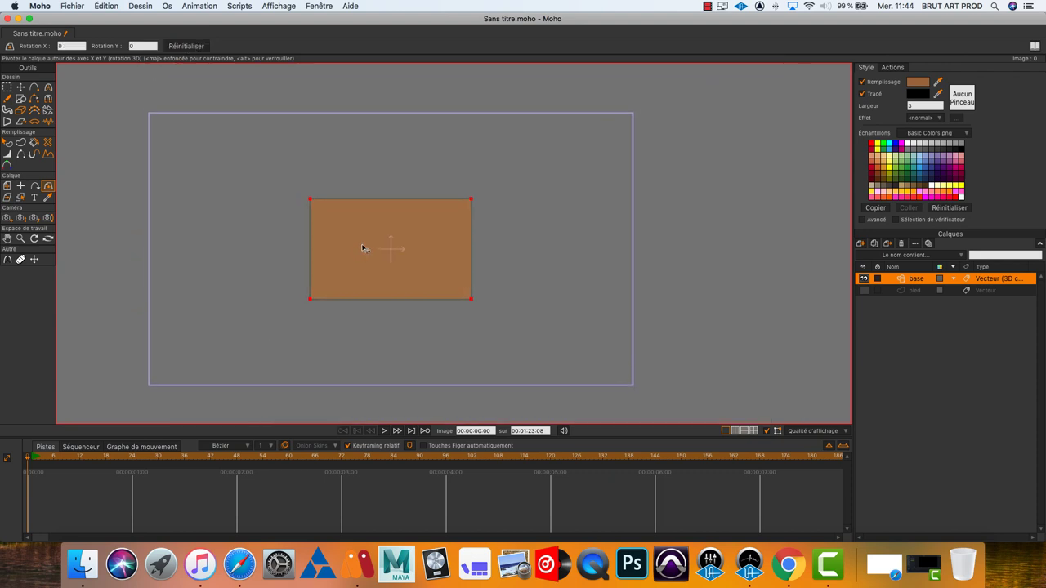
pyautogui.scroll(3, 362, 248)
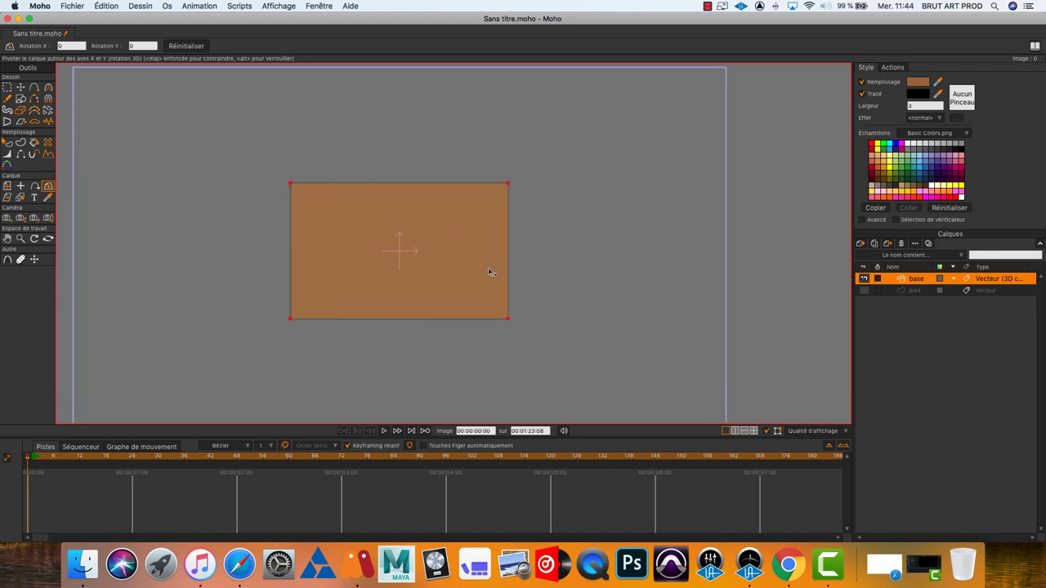
# Hide the base layer, show the pied layer and make it the active layer.
pyautogui.click(865, 279)
pyautogui.click(864, 291)
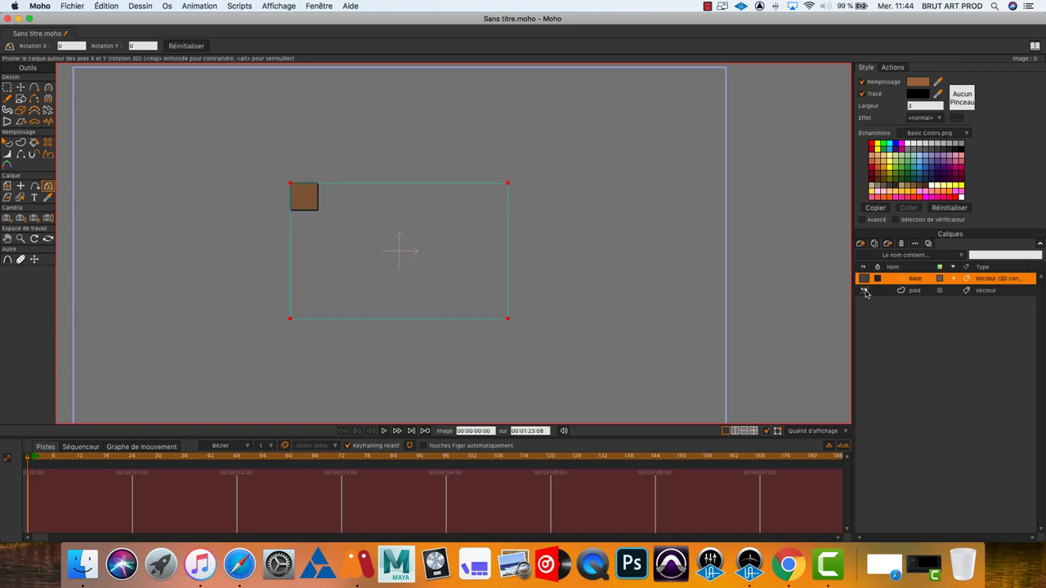
pyautogui.click(916, 293)
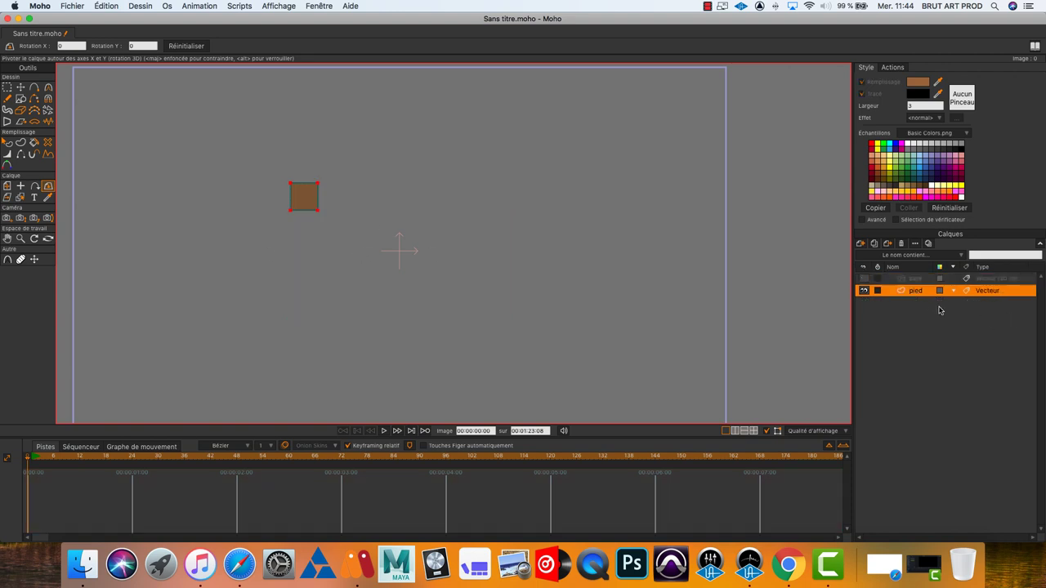
# Set the pied layer's 3D conversion to Extruder and turn off the Silhouettes, Matières and Plis contours.
pyautogui.doubleClick(915, 295)
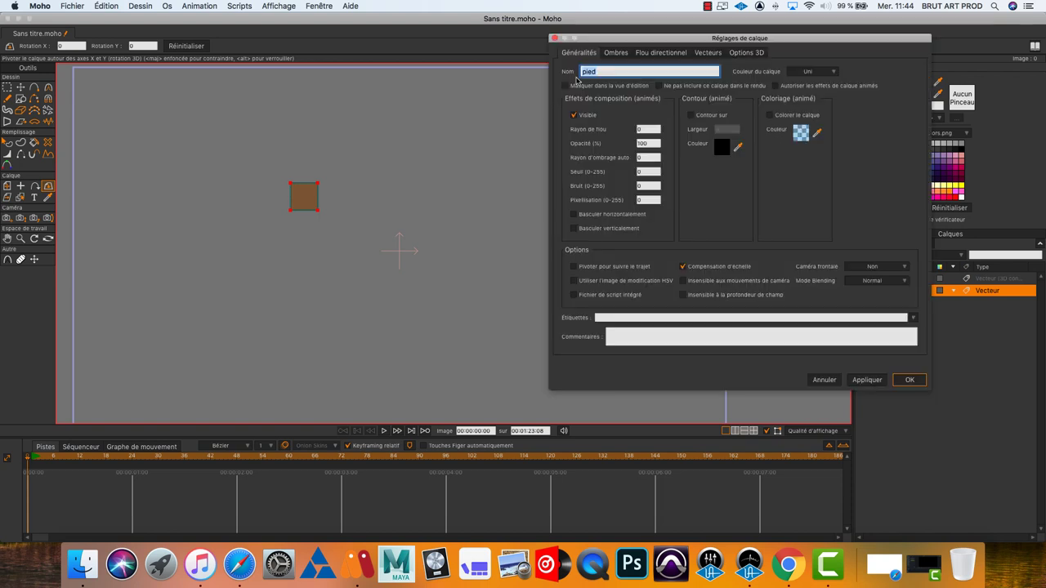
pyautogui.click(746, 53)
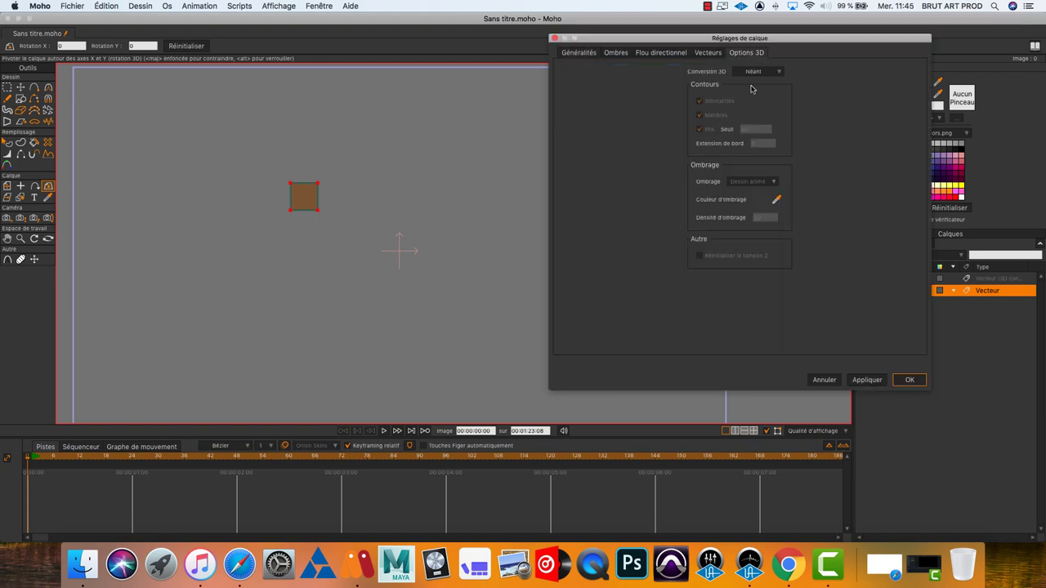
pyautogui.click(762, 73)
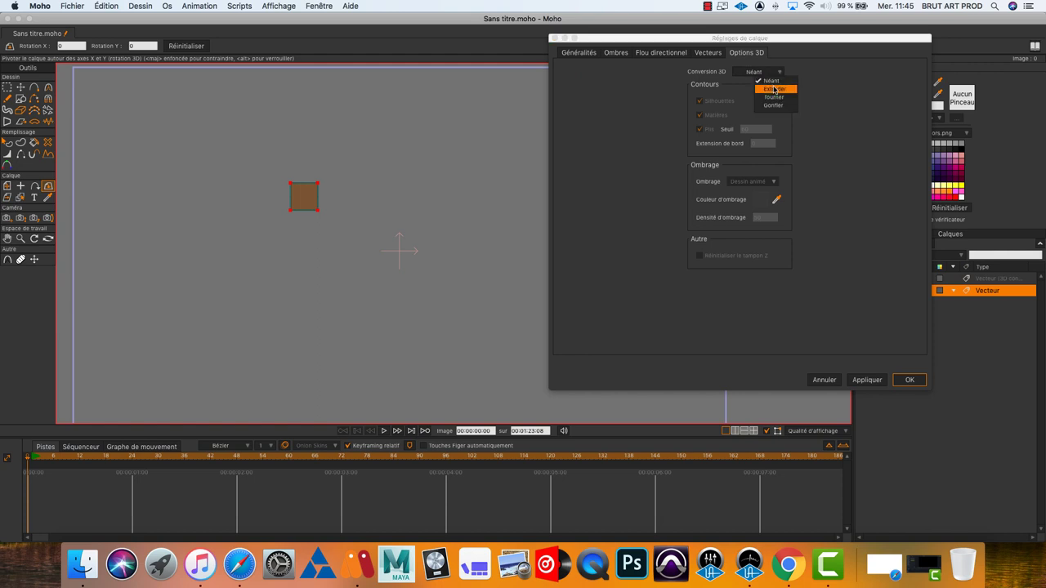
pyautogui.click(774, 89)
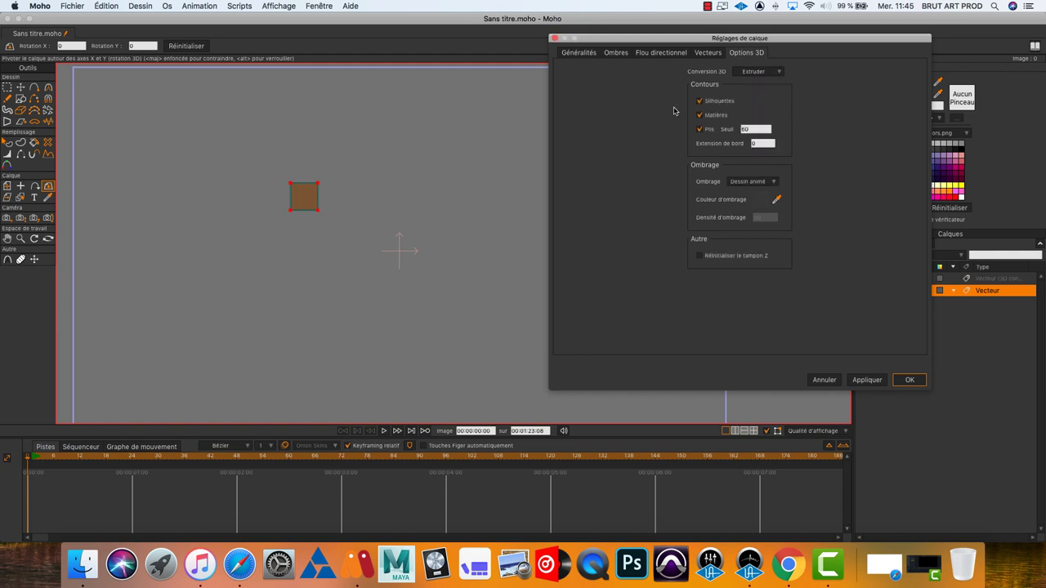
pyautogui.click(700, 101)
pyautogui.click(700, 115)
pyautogui.click(700, 130)
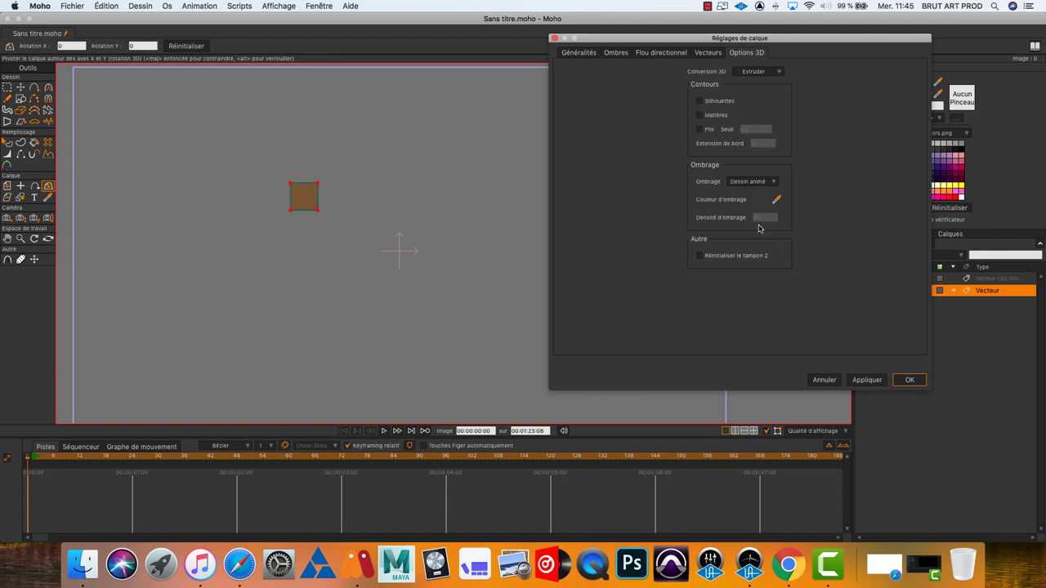
# Set the pied layer's shading to Couleur latérale extrudée with the brown colour 876147, and apply the layer settings.
pyautogui.click(755, 183)
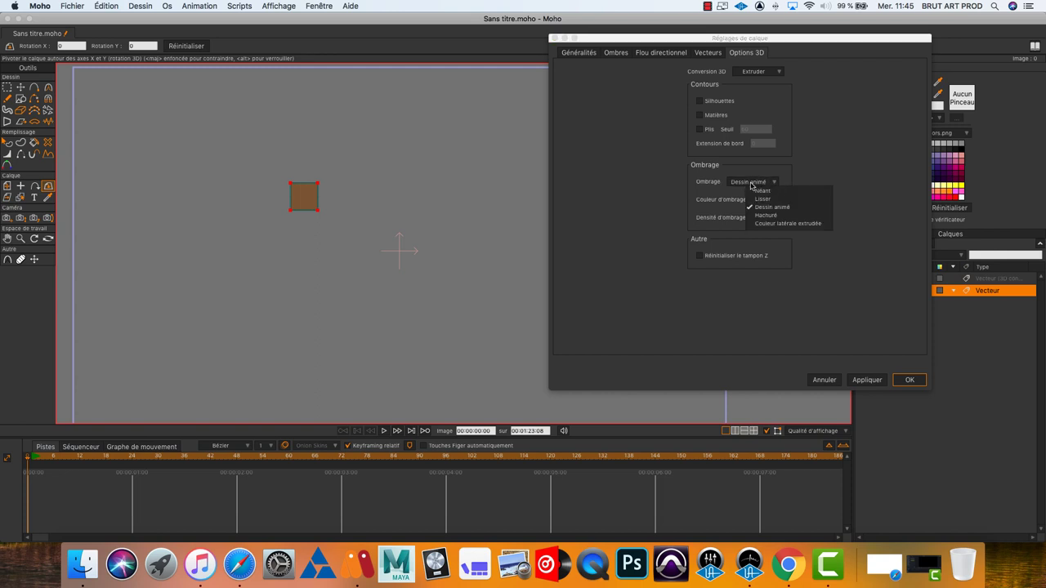
pyautogui.click(780, 228)
pyautogui.click(766, 200)
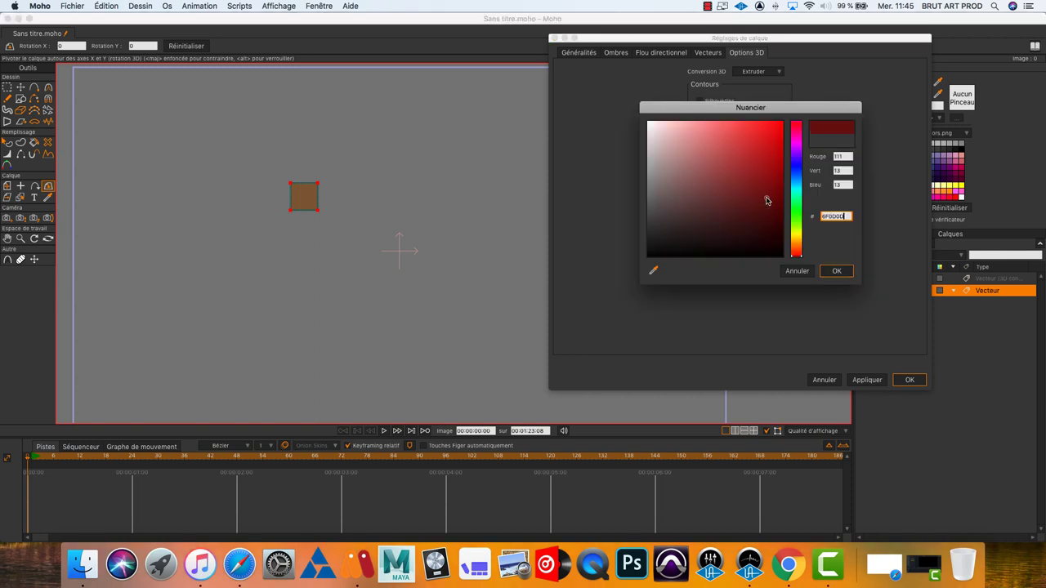
pyautogui.click(797, 249)
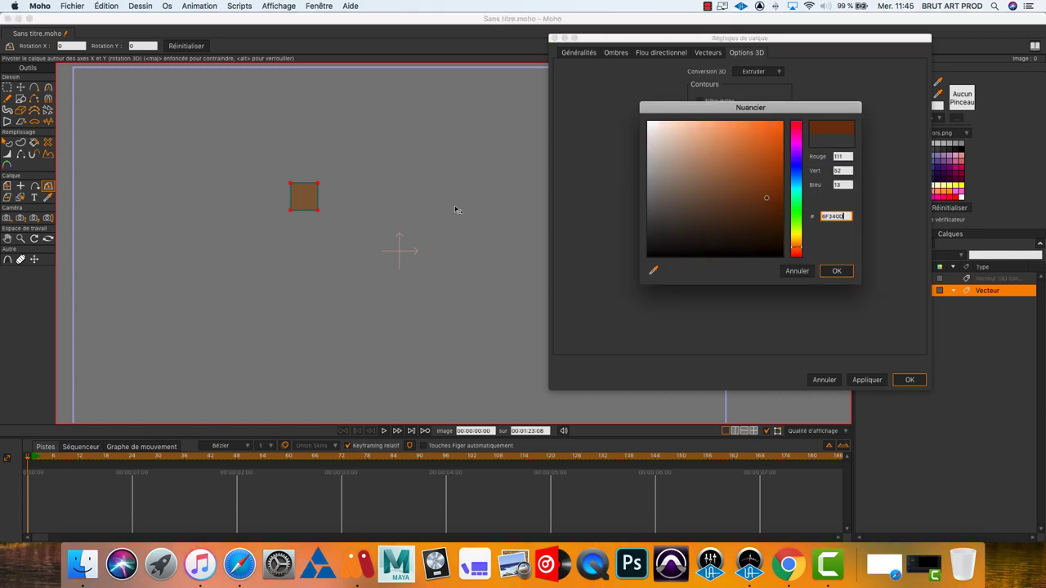
pyautogui.moveTo(765, 201)
pyautogui.mouseDown()
pyautogui.moveTo(724, 180)
pyautogui.moveTo(711, 185)
pyautogui.mouseUp()
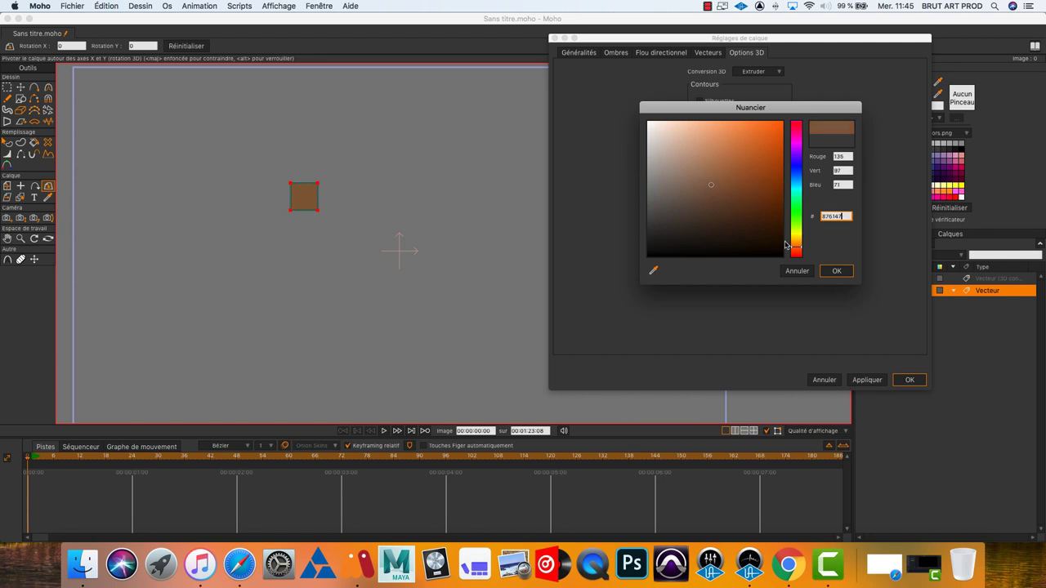
pyautogui.click(837, 273)
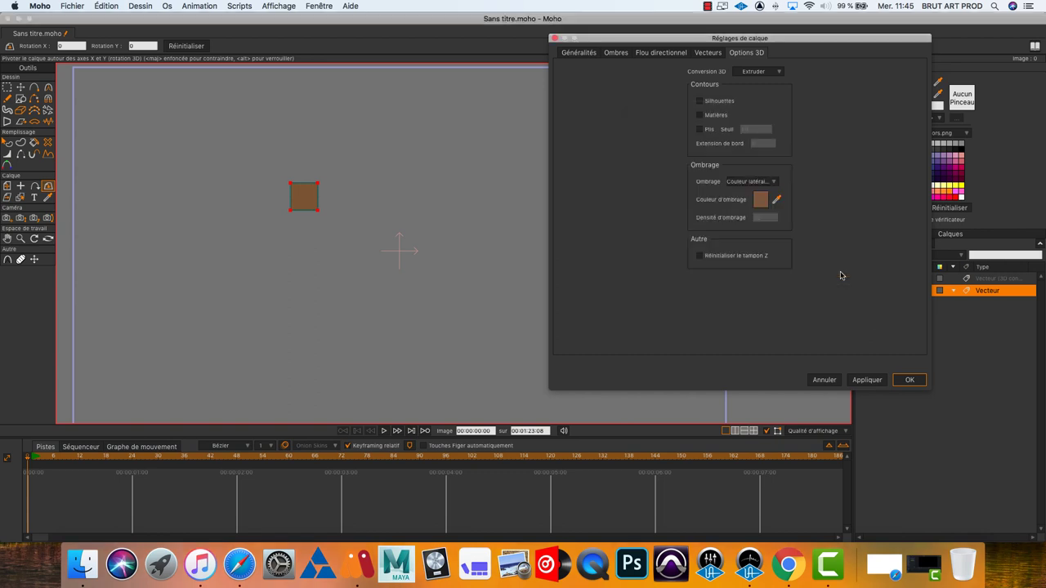
pyautogui.click(907, 380)
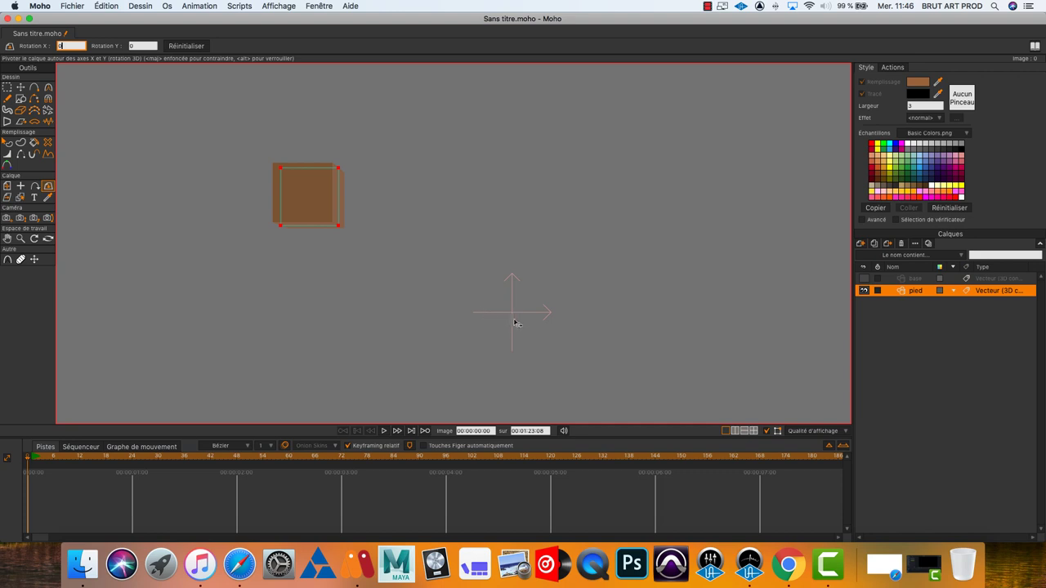
# Move the pied layer's origin to the centre of the foot square, about X -0.52 and Y 0.30.
pyautogui.click(22, 187)
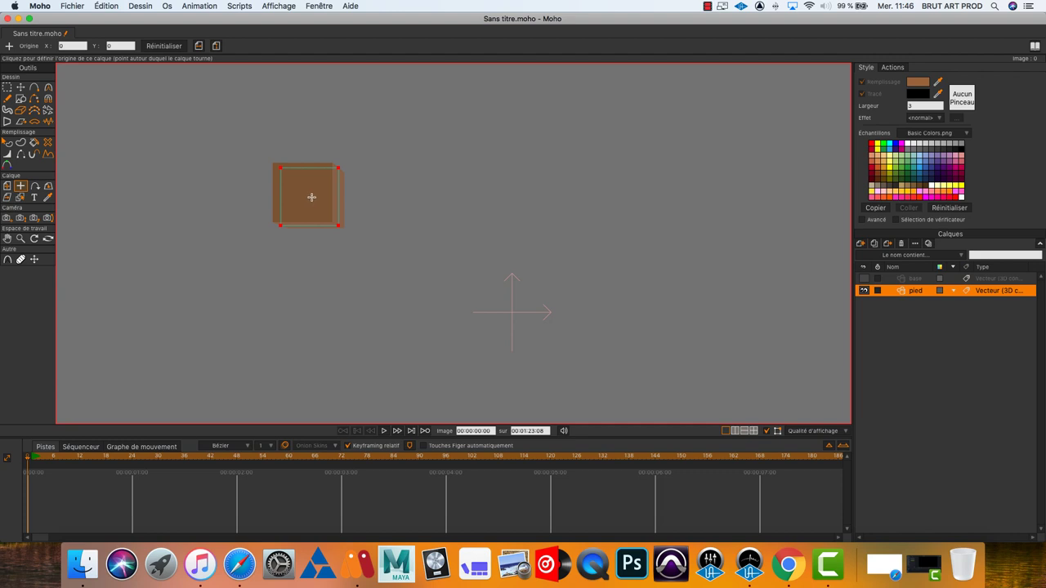
pyautogui.click(309, 195)
pyautogui.click(309, 196)
pyautogui.click(309, 196)
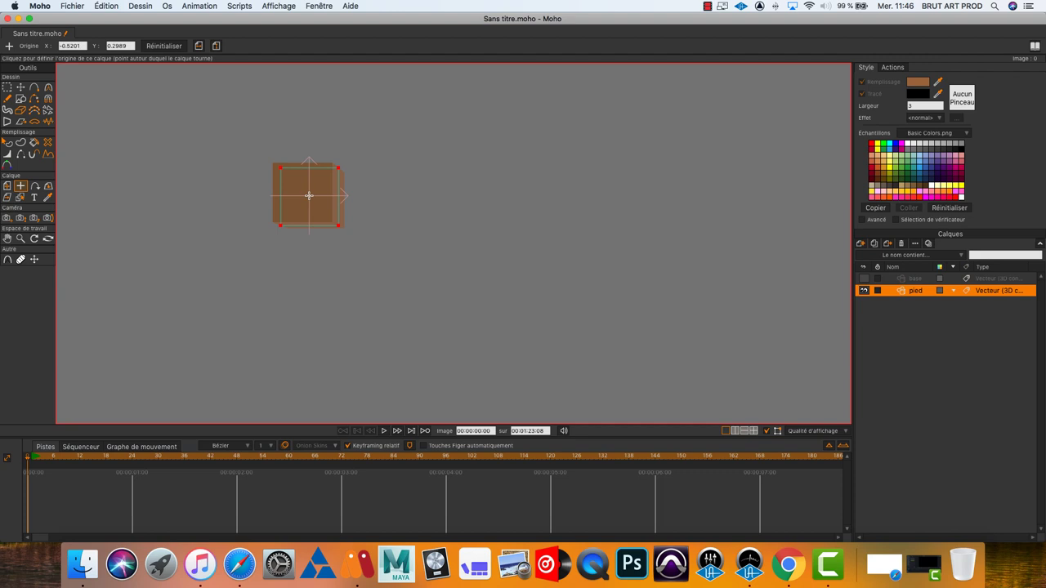
# Rotate the pied layer in 3D around X to about 84.6 degrees, leaving Y at 0.
pyautogui.click(48, 186)
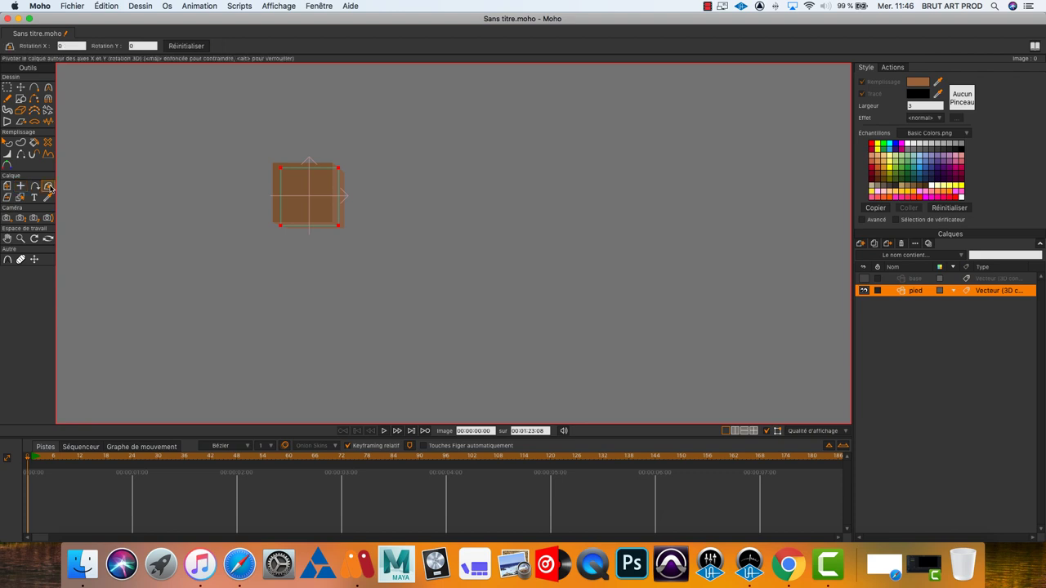
pyautogui.click(72, 45)
pyautogui.scroll(5, 76, 46)
pyautogui.scroll(3, 80, 46)
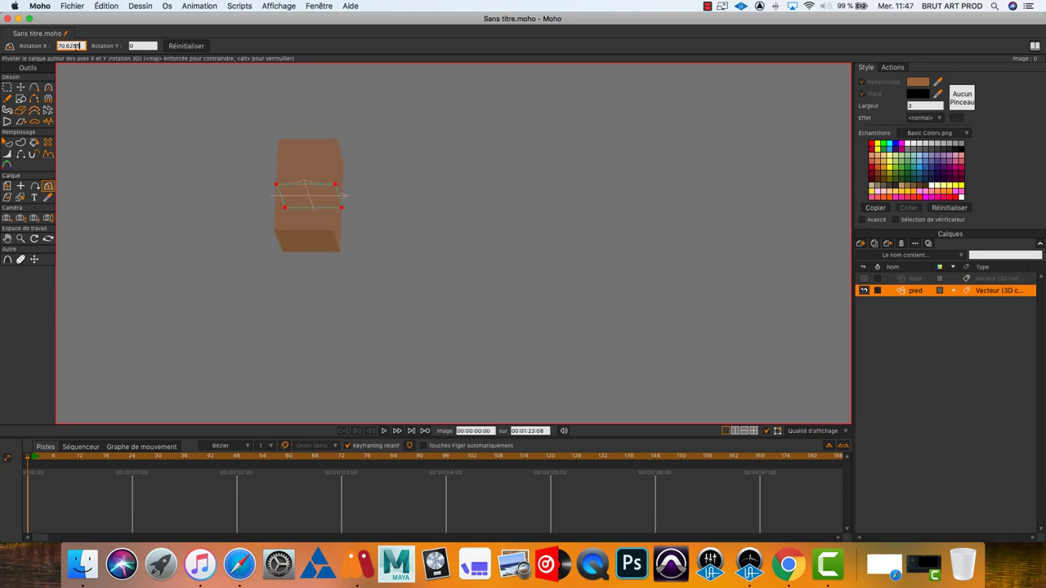
pyautogui.moveTo(346, 221)
pyautogui.mouseDown()
pyautogui.moveTo(305, 183)
pyautogui.moveTo(353, 238)
pyautogui.mouseUp()
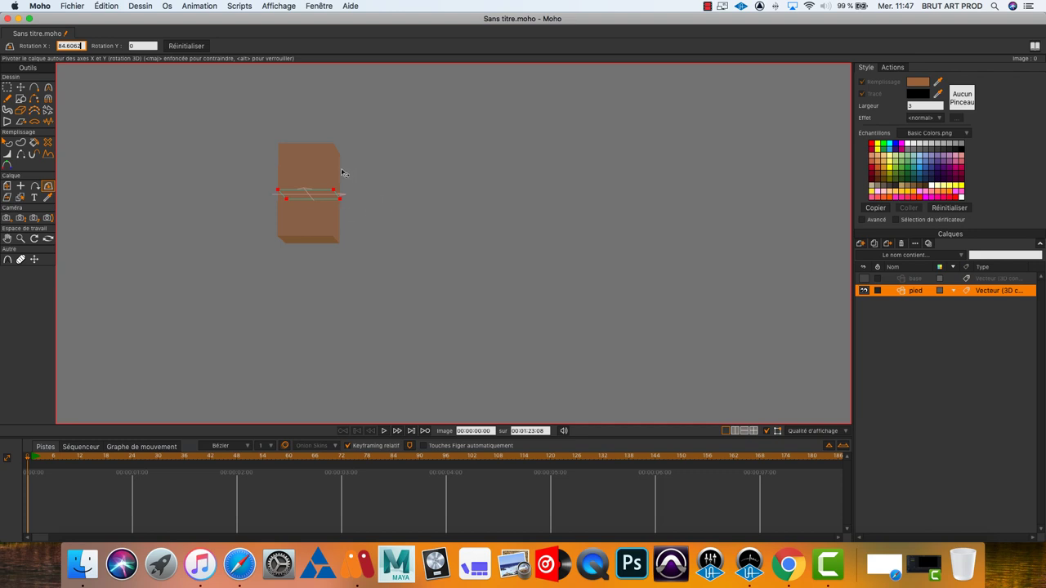
# Lengthen the extruded foot by raising the pied layer's Z scale to about 2.
pyautogui.click(8, 187)
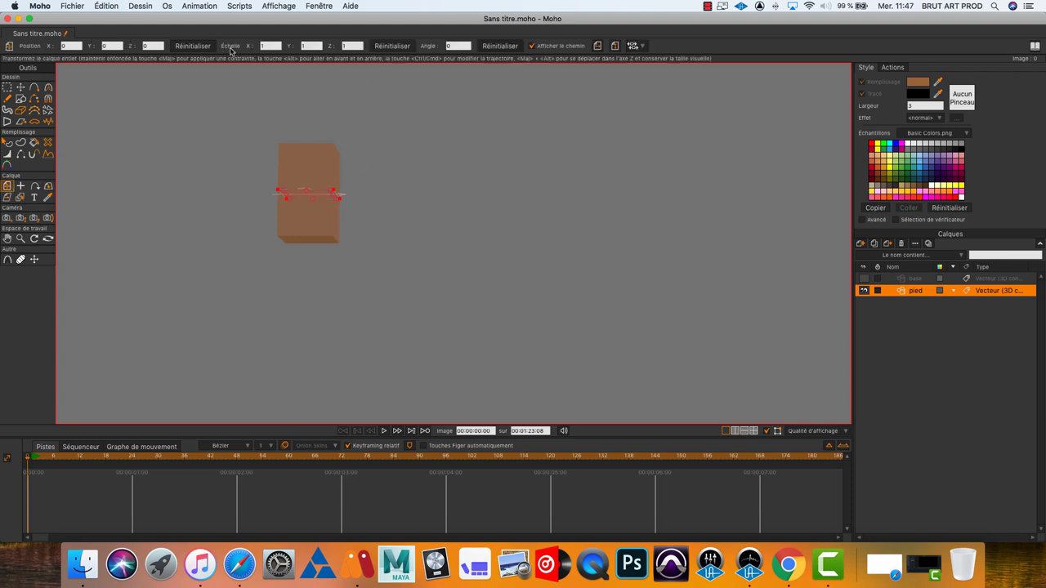
pyautogui.click(352, 46)
pyautogui.scroll(5, 351, 46)
pyautogui.scroll(6, 351, 46)
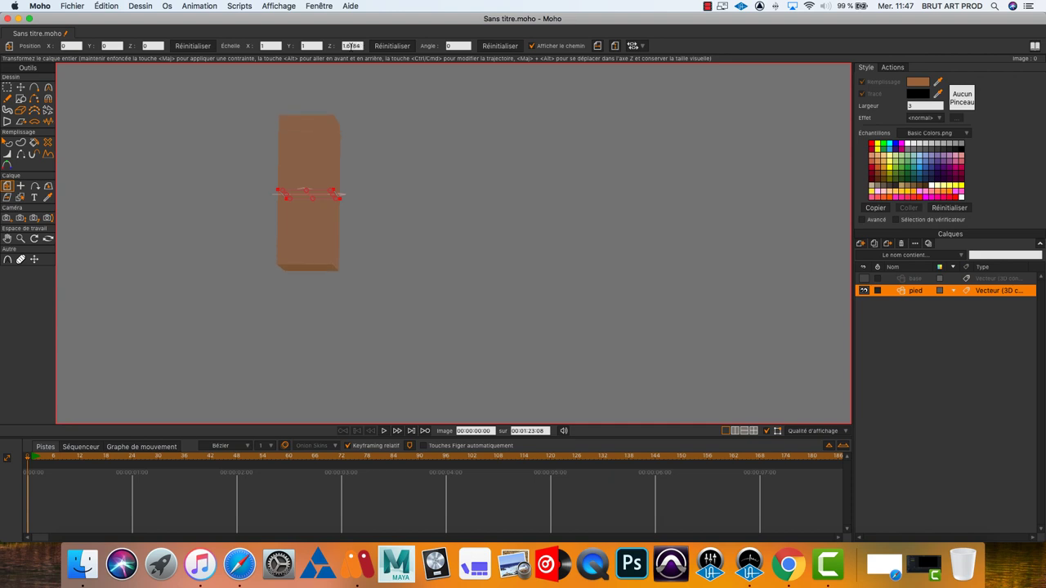
pyautogui.scroll(3, 357, 46)
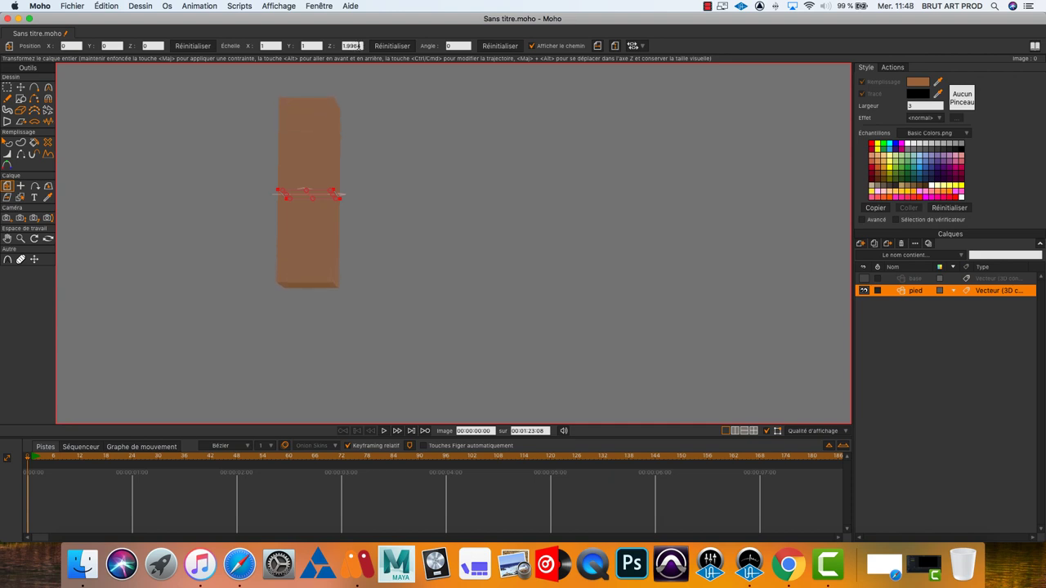
pyautogui.scroll(1, 359, 46)
pyautogui.click(47, 188)
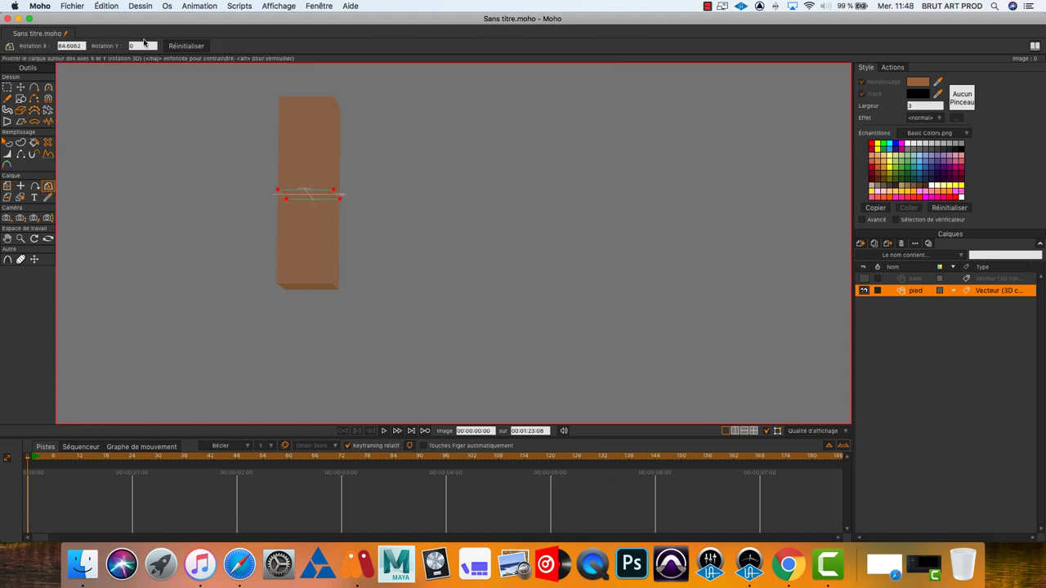
# Reset the pied layer's 3D rotation and show the base layer again.
pyautogui.click(187, 46)
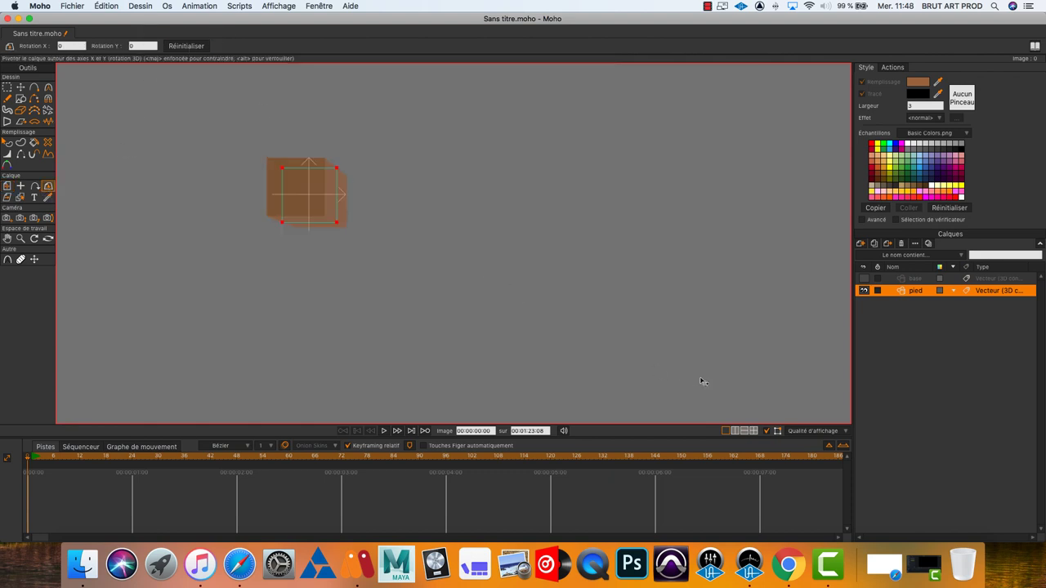
pyautogui.click(865, 280)
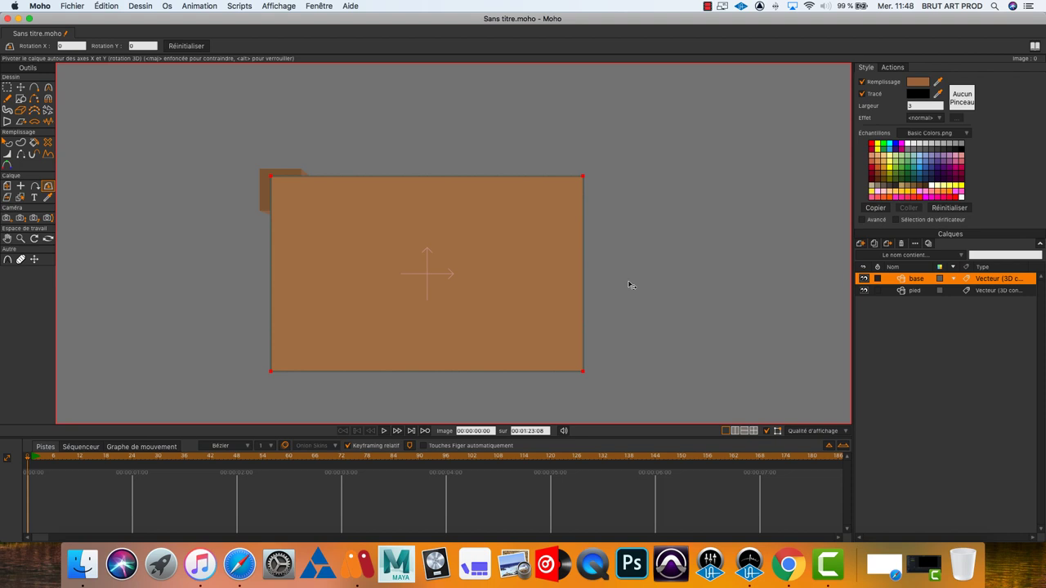
# Place the base and pied layers together in a new group layer.
pyautogui.keyDown('shift'); pyautogui.click(916, 291); pyautogui.keyUp('shift')
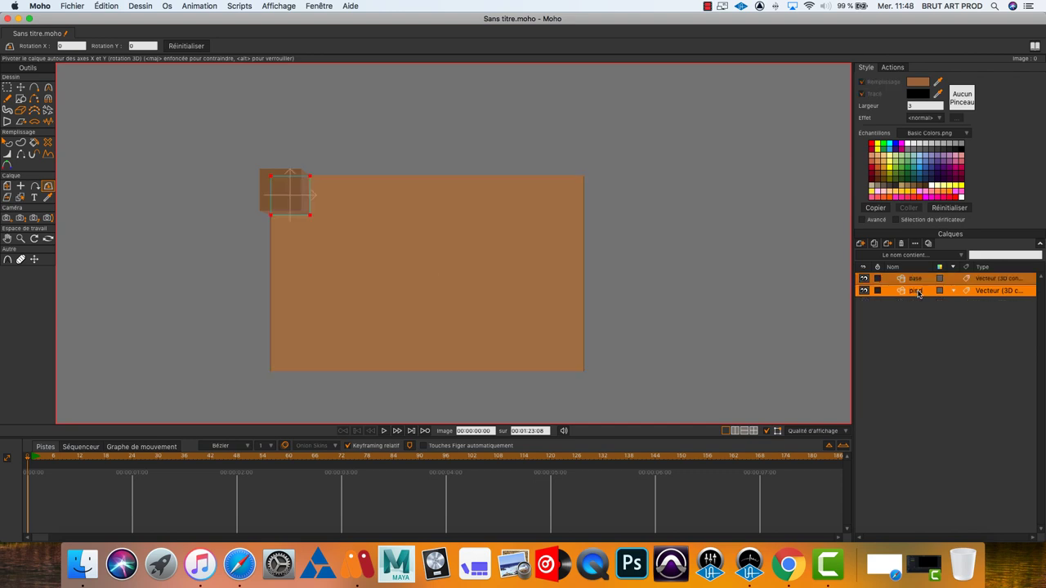
pyautogui.click(862, 244)
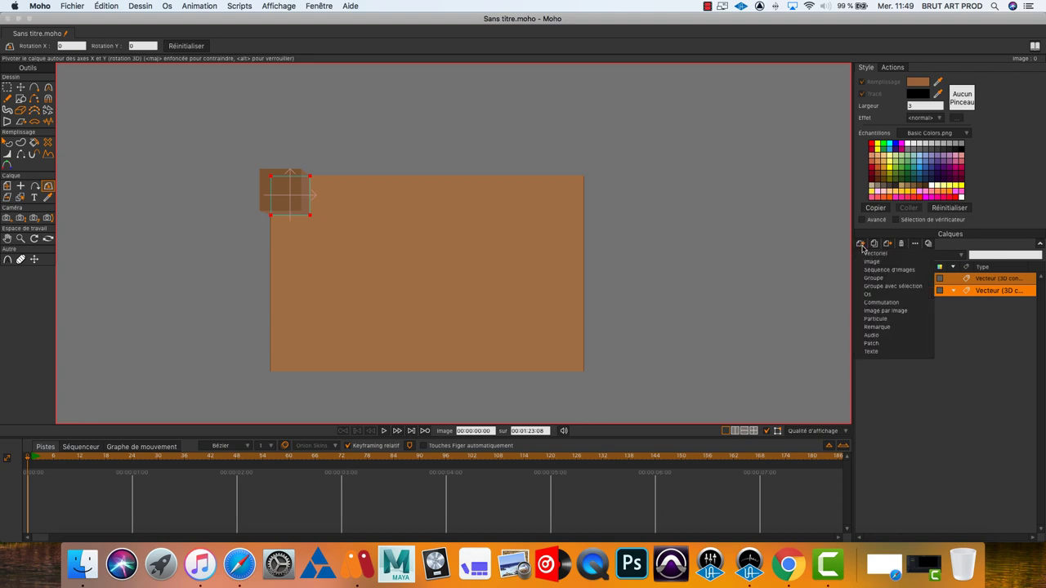
pyautogui.click(903, 288)
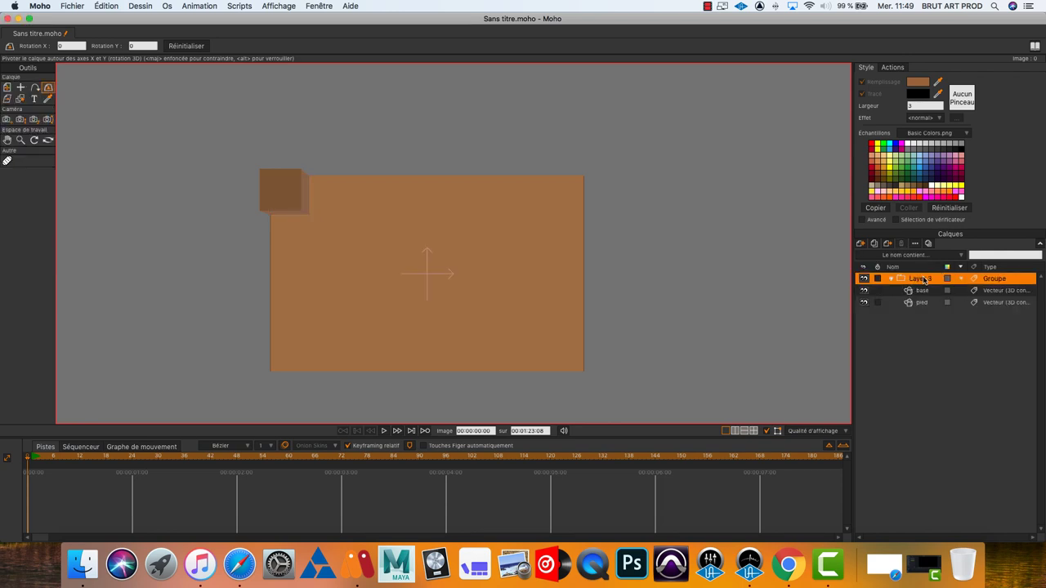
# Rename the new group layer as Table and apply its layer settings.
pyautogui.doubleClick(920, 280)
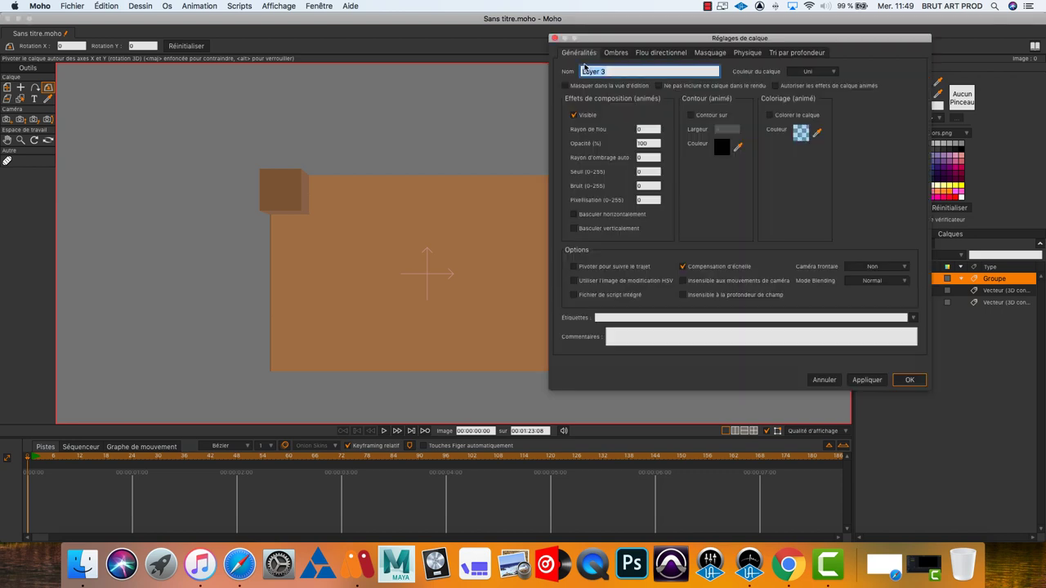
pyautogui.write('ta')
pyautogui.write('ble')
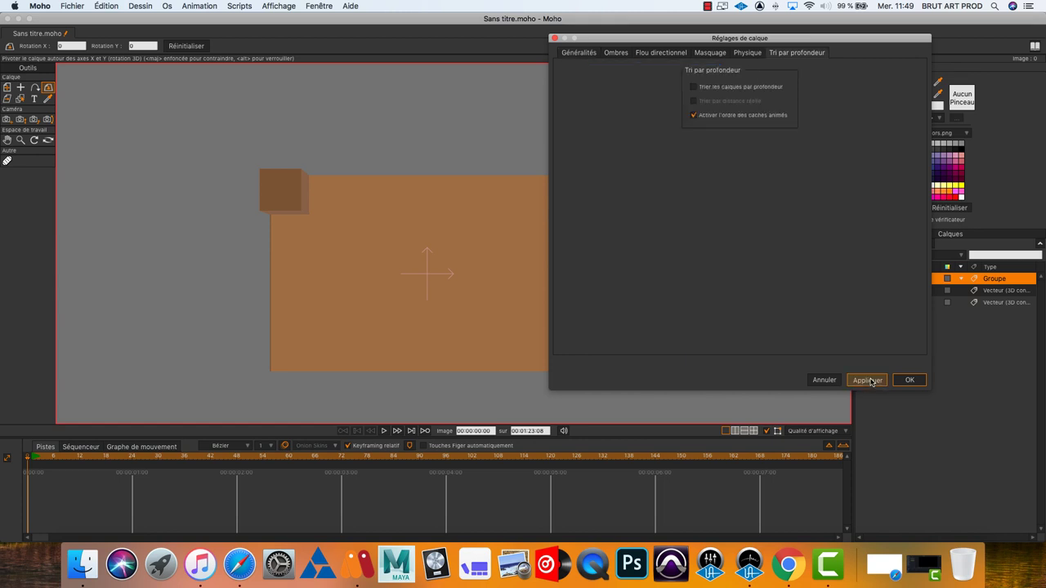
pyautogui.click(866, 380)
pyautogui.click(909, 380)
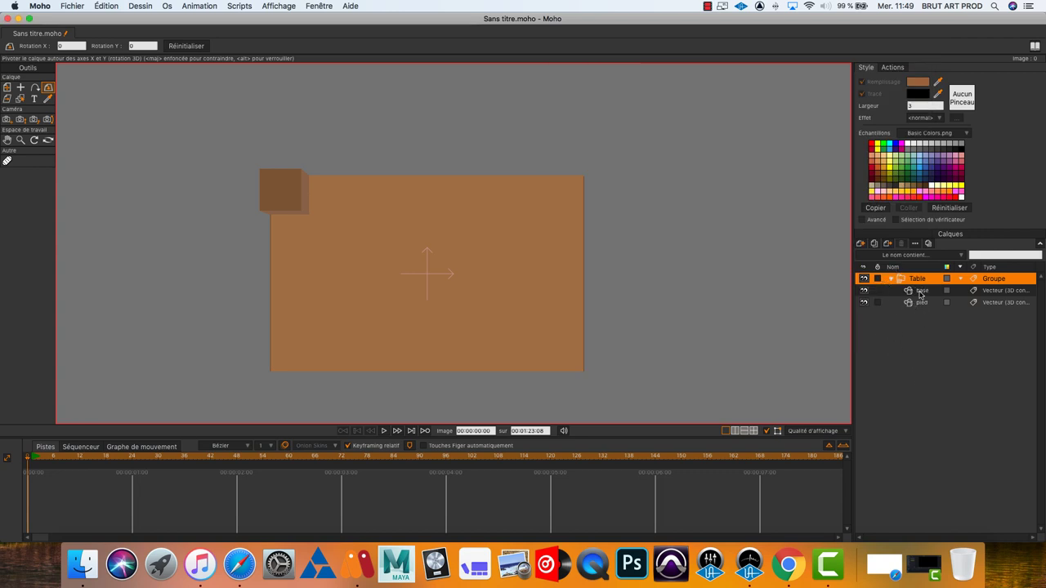
# Set the base layer's X rotation to -90 degrees so the tabletop lies flat, seen edge-on.
pyautogui.click(921, 292)
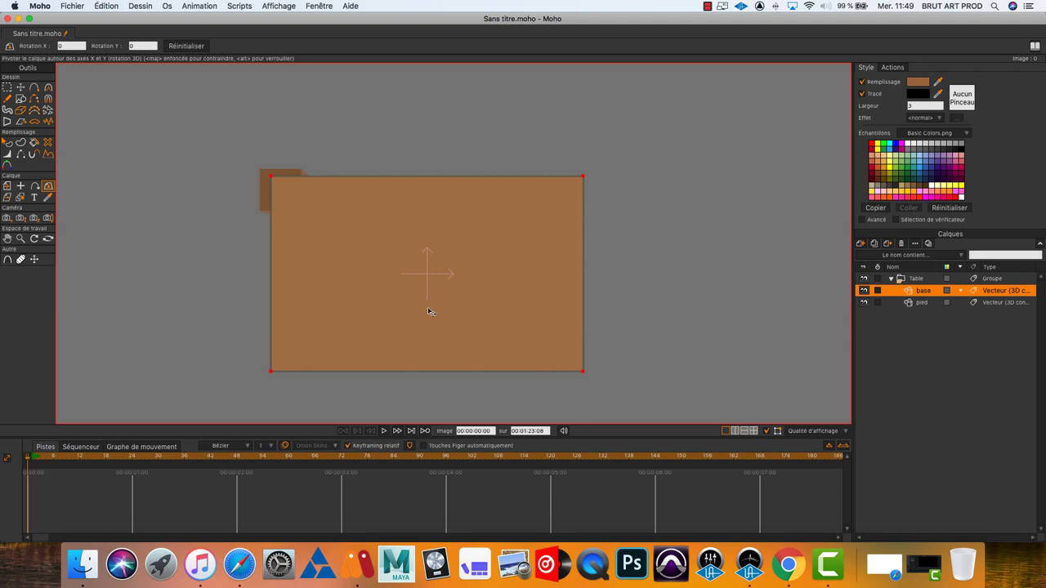
pyautogui.click(69, 47)
pyautogui.scroll(10, 70, 46)
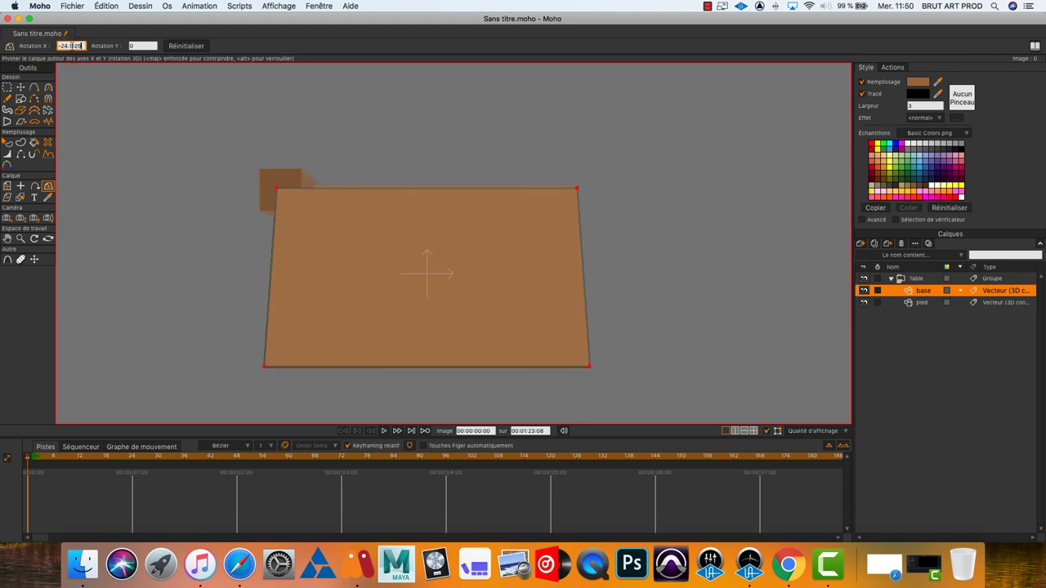
pyautogui.scroll(10, 71, 46)
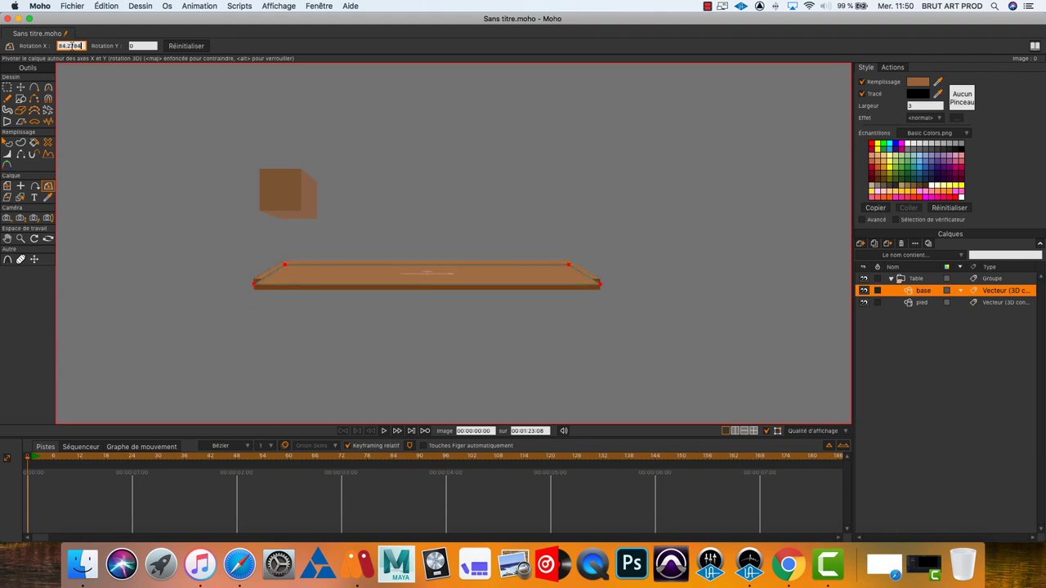
pyautogui.scroll(1, 71, 46)
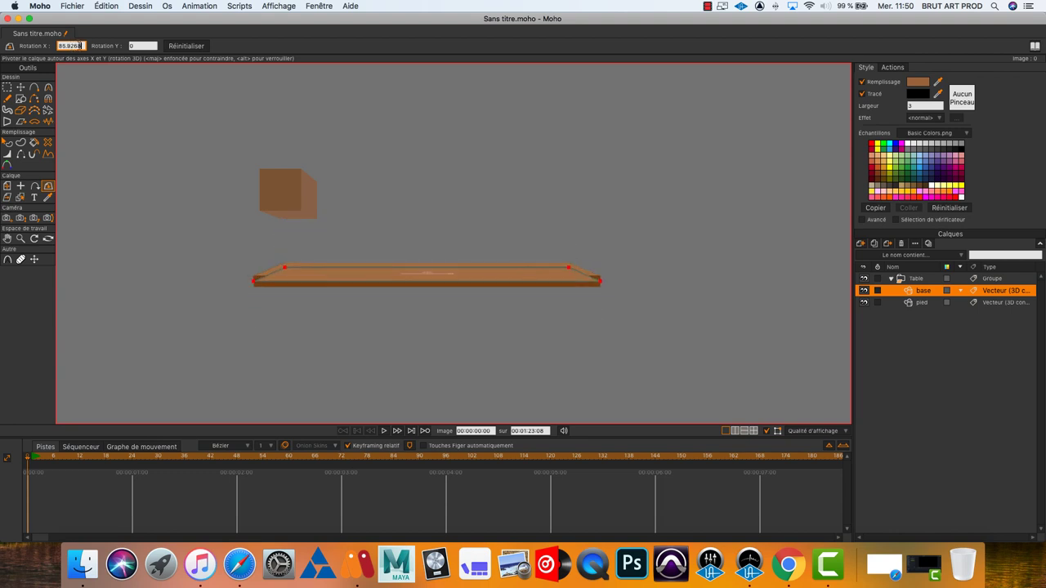
pyautogui.scroll(4, 71, 46)
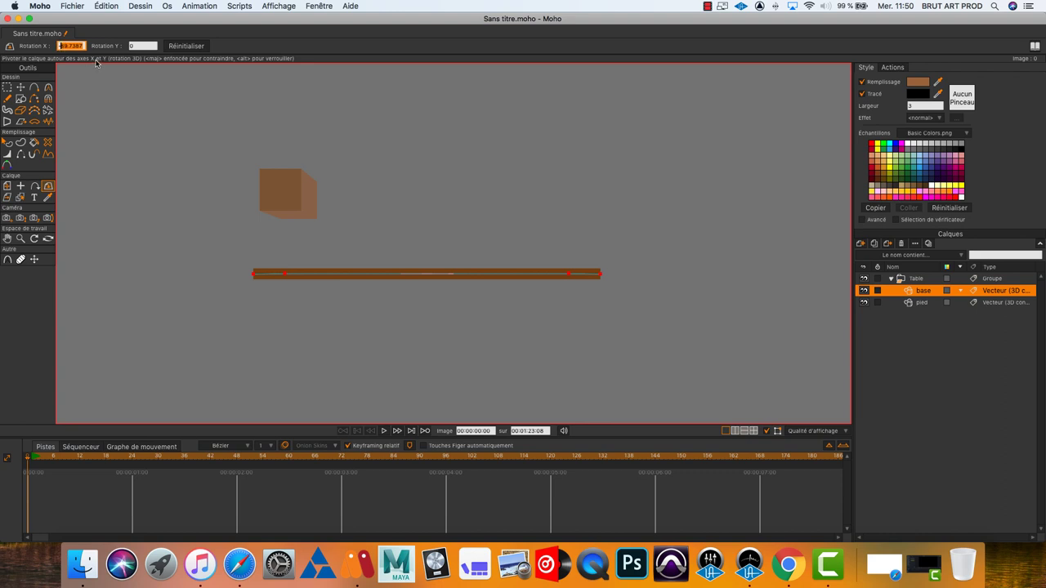
pyautogui.write('-8')
pyautogui.press('Return')
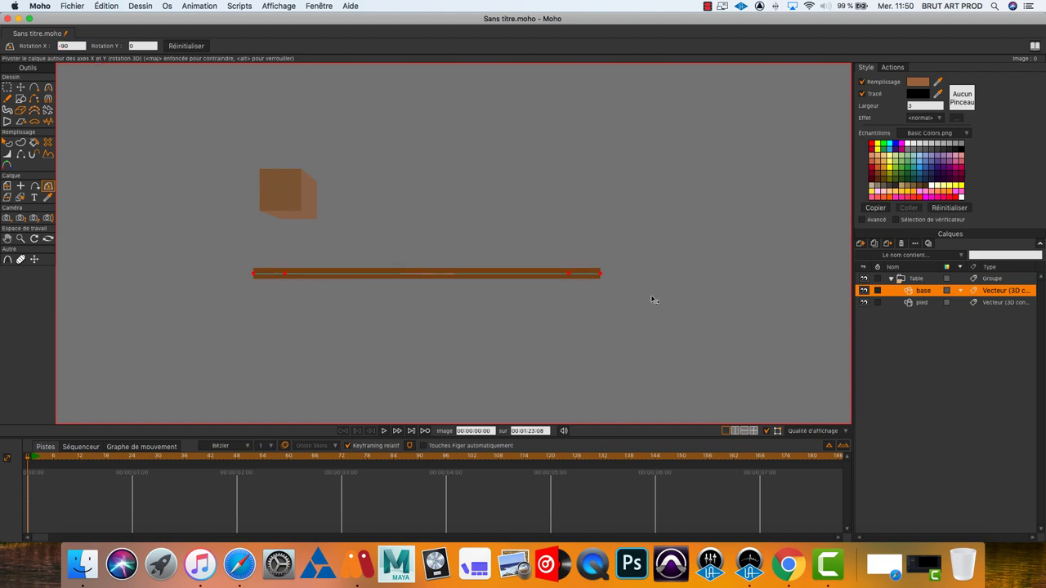
# Set the pied layer's X rotation to -90 degrees so the foot stands upright.
pyautogui.click(919, 304)
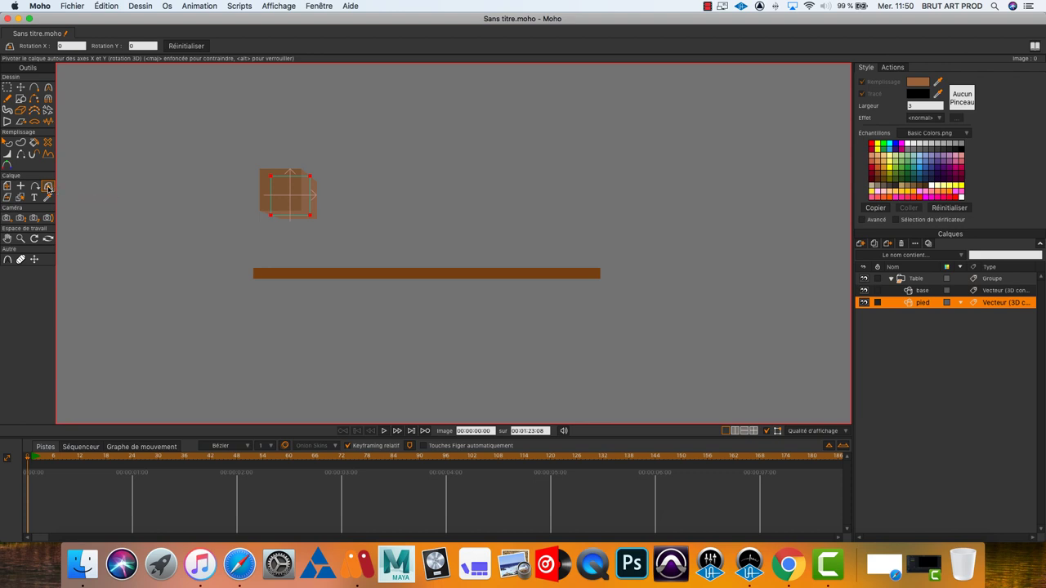
pyautogui.click(74, 46)
pyautogui.press('Return')
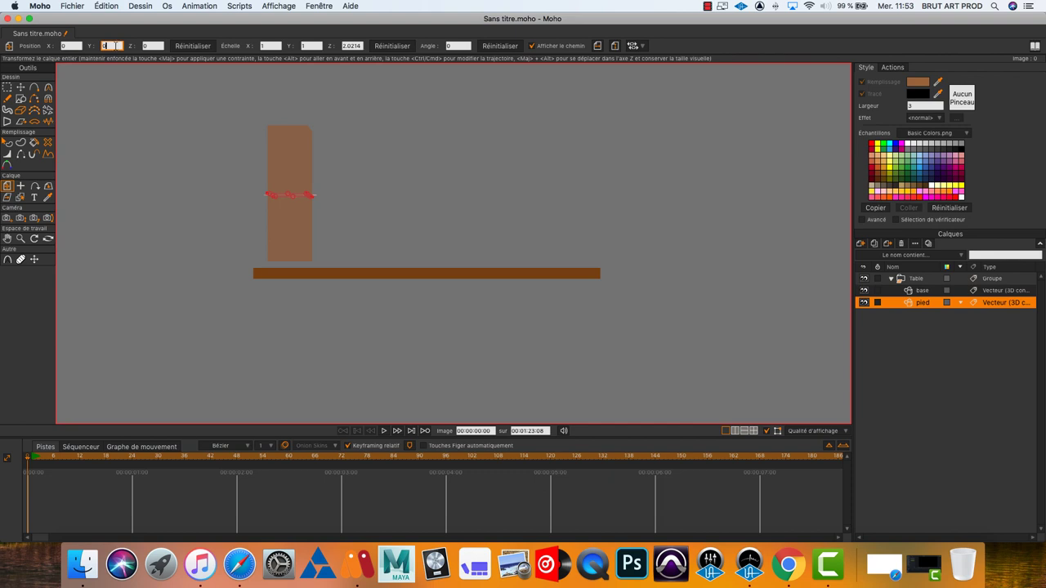
# Lower the pied layer to a Y position of about -0.53 so the foot sits directly beneath the tabletop.
pyautogui.scroll(-1, 117, 45)
pyautogui.scroll(3, 117, 46)
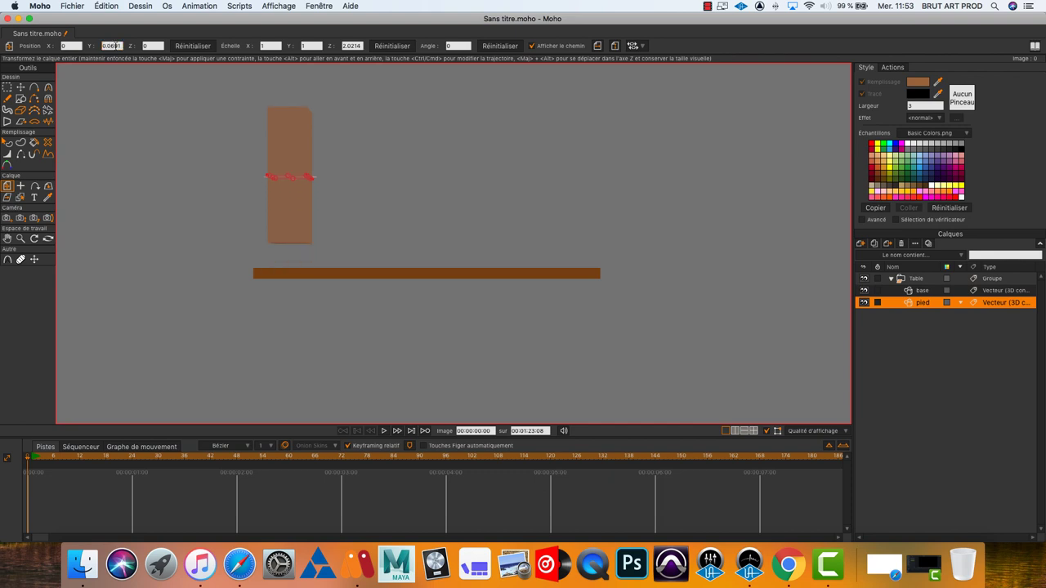
pyautogui.scroll(-4, 116, 46)
pyautogui.scroll(-6, 117, 46)
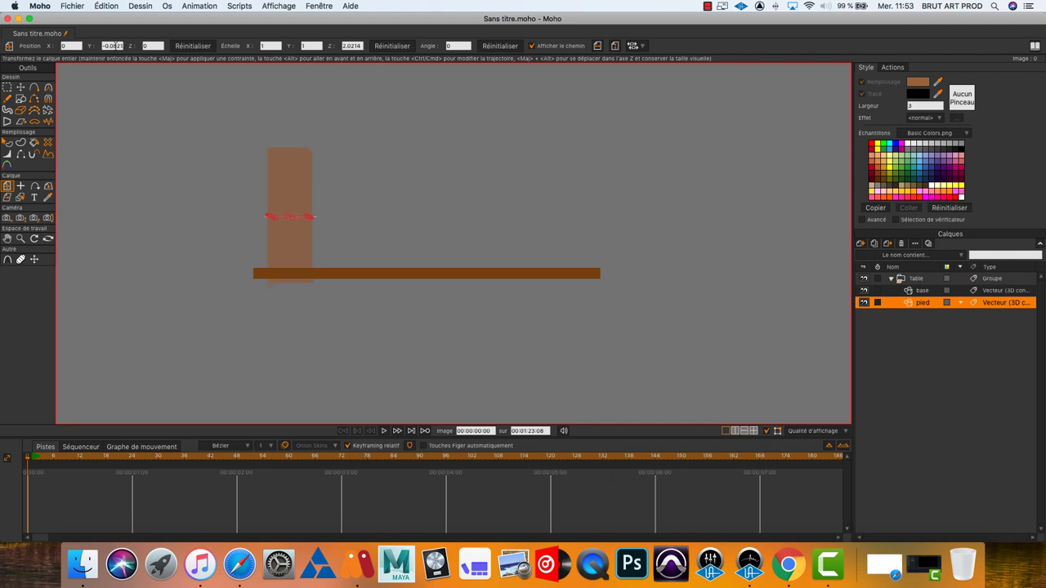
pyautogui.scroll(-6, 117, 46)
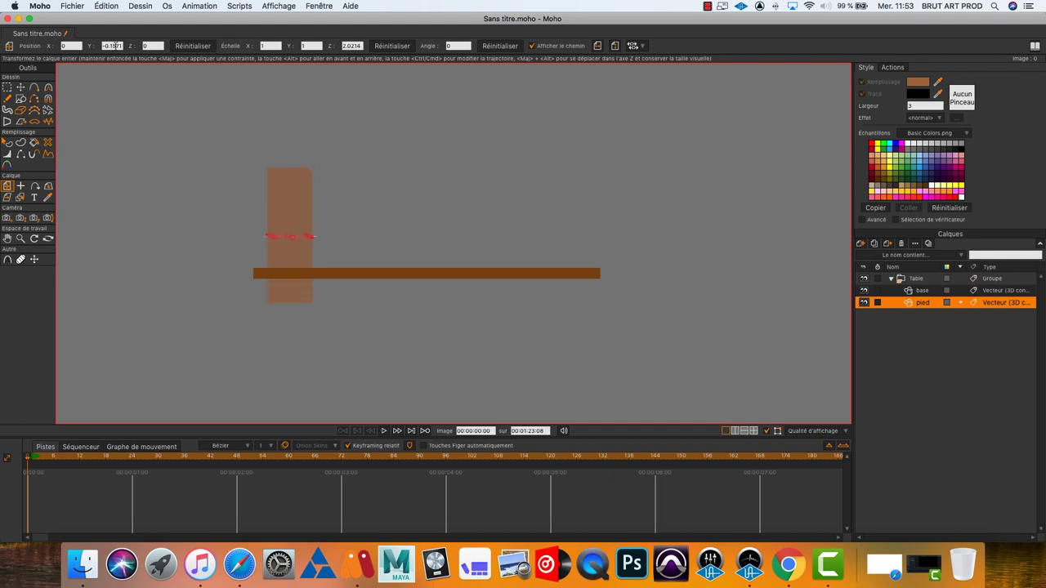
pyautogui.scroll(-15, 117, 45)
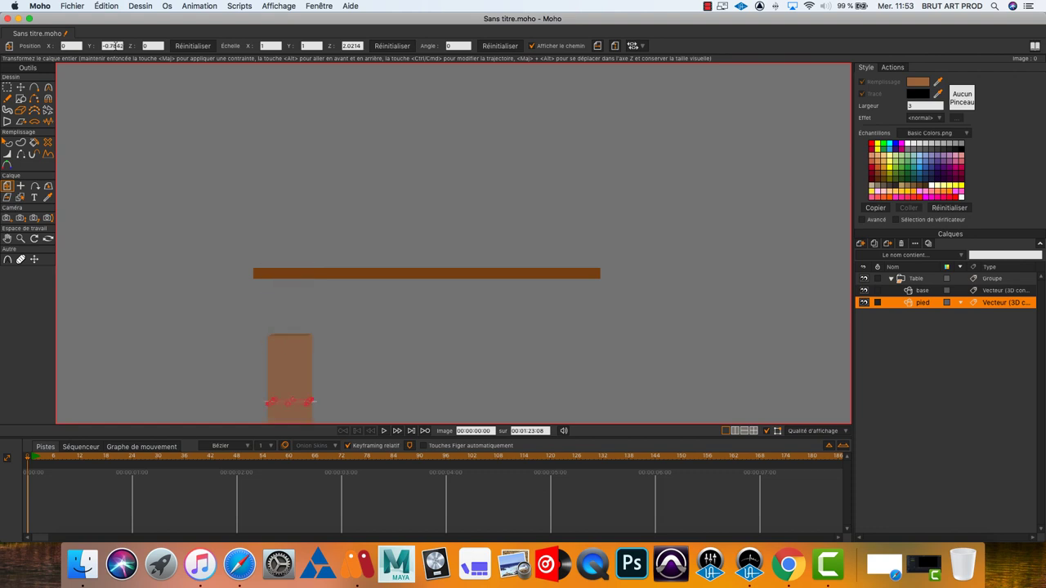
pyautogui.scroll(16, 117, 45)
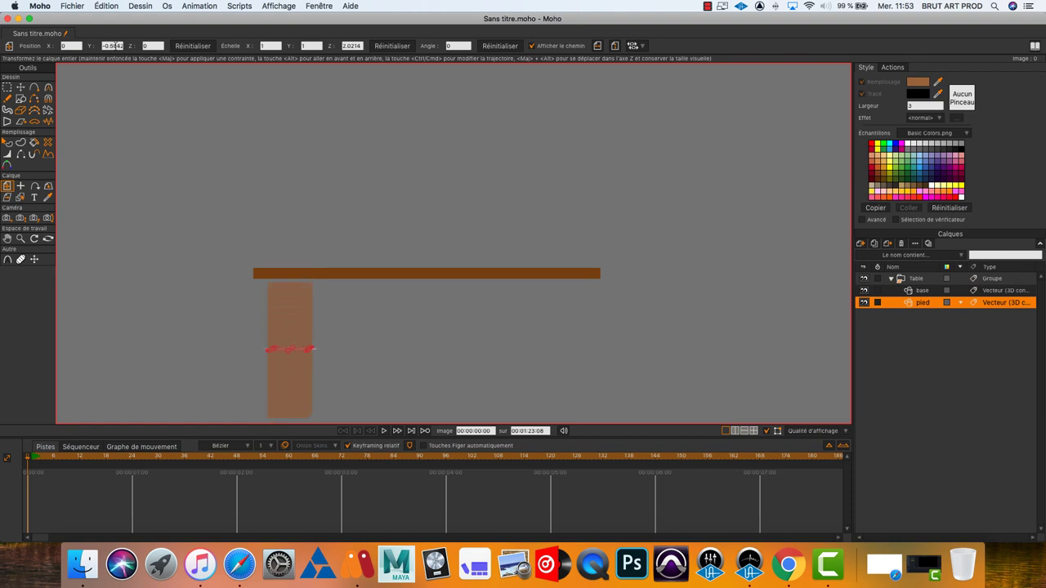
pyautogui.scroll(2, 117, 46)
pyautogui.scroll(2, 121, 46)
# Rotate the whole Table group freely in 3D to examine where the foot sits under the tabletop.
pyautogui.click(921, 281)
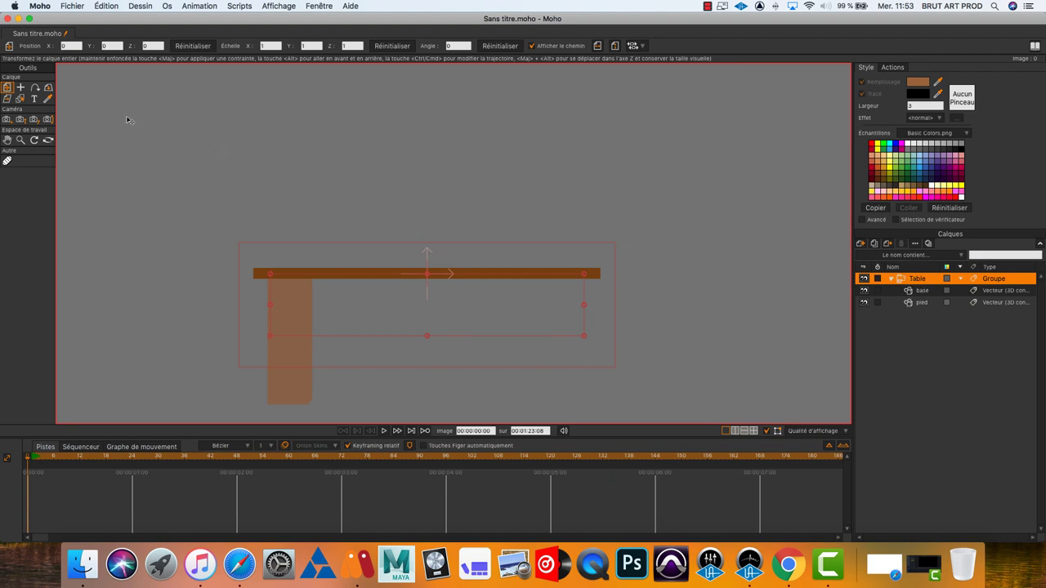
pyautogui.click(48, 88)
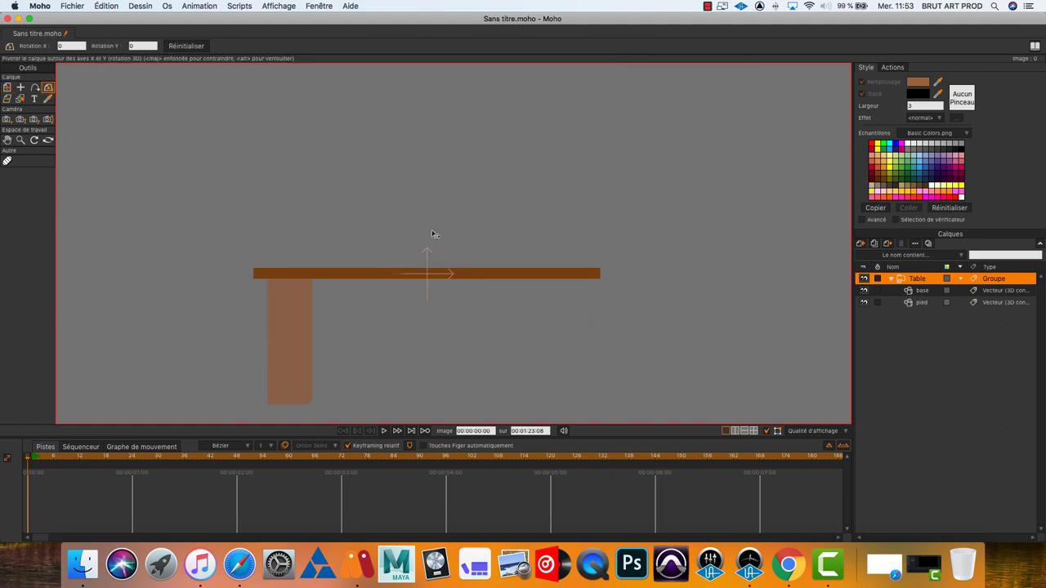
pyautogui.moveTo(433, 228); pyautogui.dragTo(501, 84)
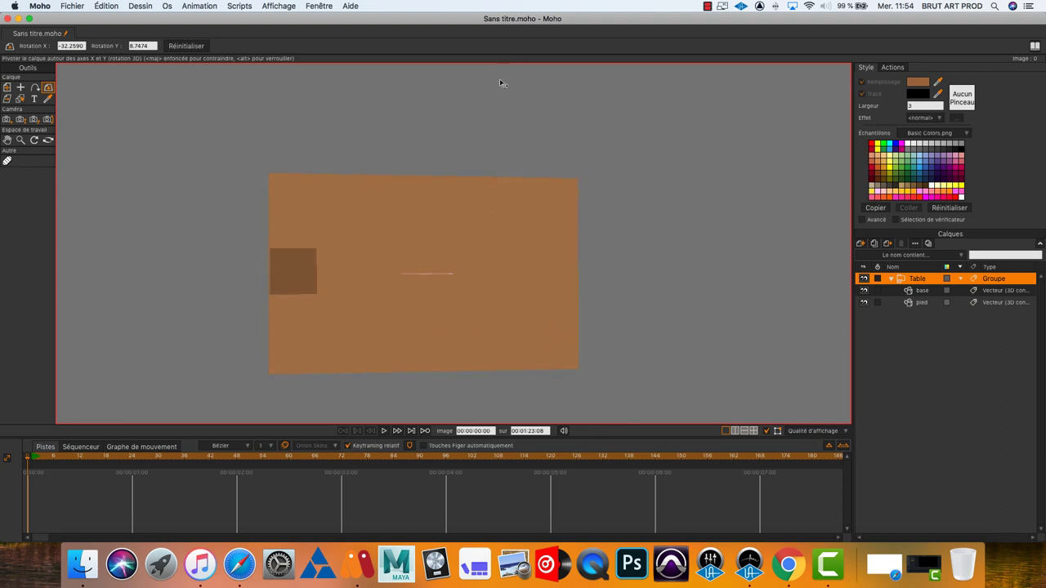
pyautogui.moveTo(501, 84); pyautogui.dragTo(495, 93)
# Set the Table group's rotation to X -90 and Y 0 degrees to face its underside.
pyautogui.click(143, 46)
pyautogui.press('BackSpace')
pyautogui.click(83, 46)
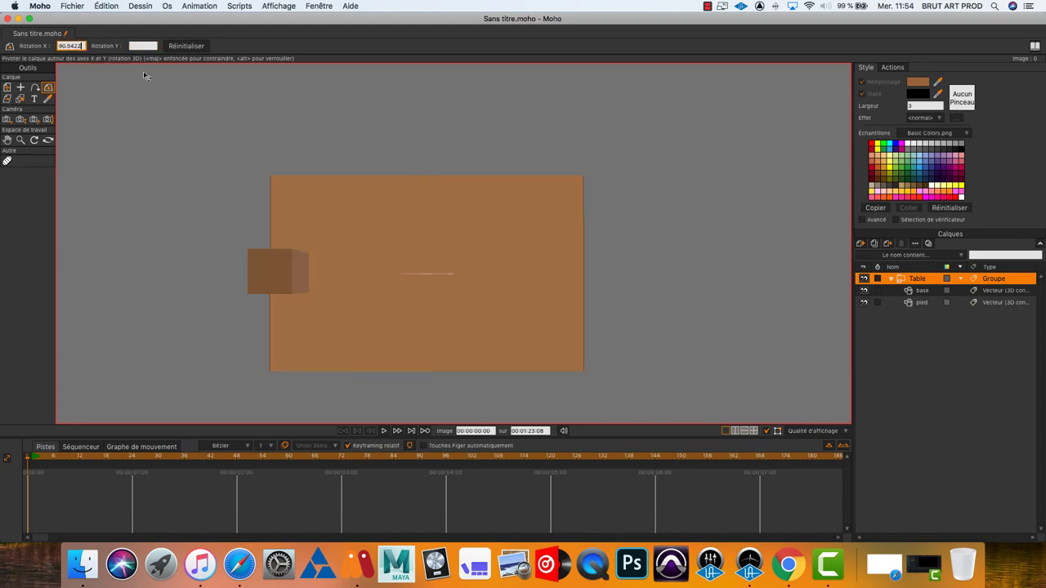
pyautogui.click(58, 46)
pyautogui.write('-')
pyautogui.moveTo(85, 46); pyautogui.dragTo(70, 45)
pyautogui.press('BackSpace')
pyautogui.click(143, 46)
# Move the pied layer in depth to a Z position of -0.275, aligning the foot with the tabletop's long edge.
pyautogui.click(921, 303)
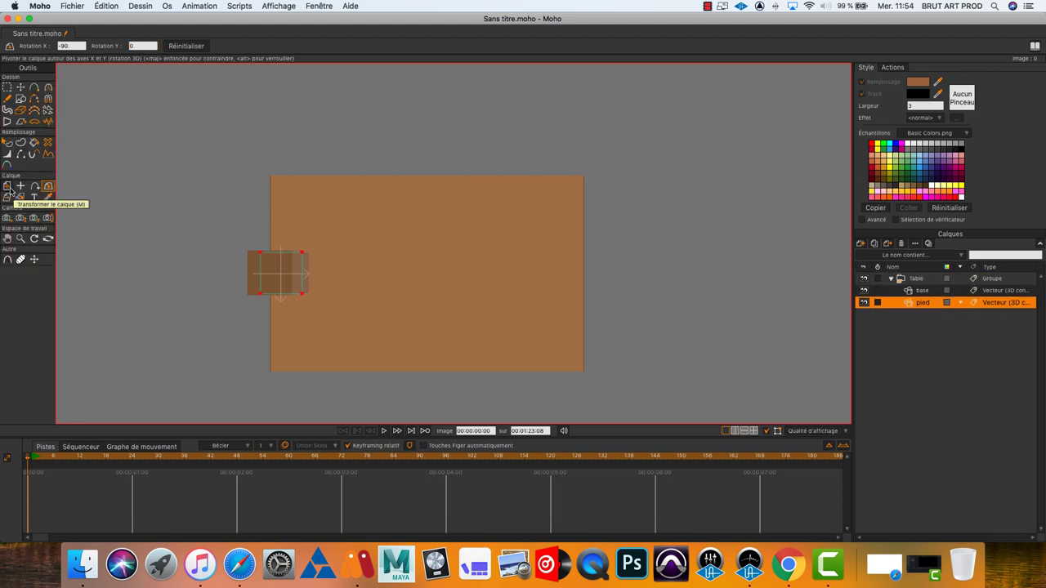
pyautogui.click(9, 191)
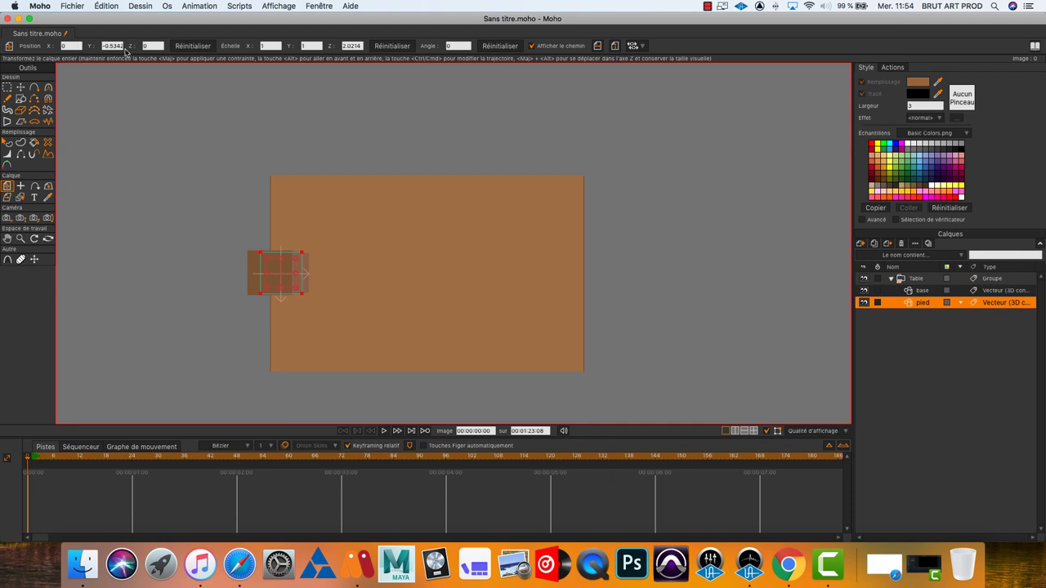
pyautogui.click(75, 46)
pyautogui.click(149, 45)
pyautogui.doubleClick(150, 45)
pyautogui.write('0.25')
pyautogui.press('Return')
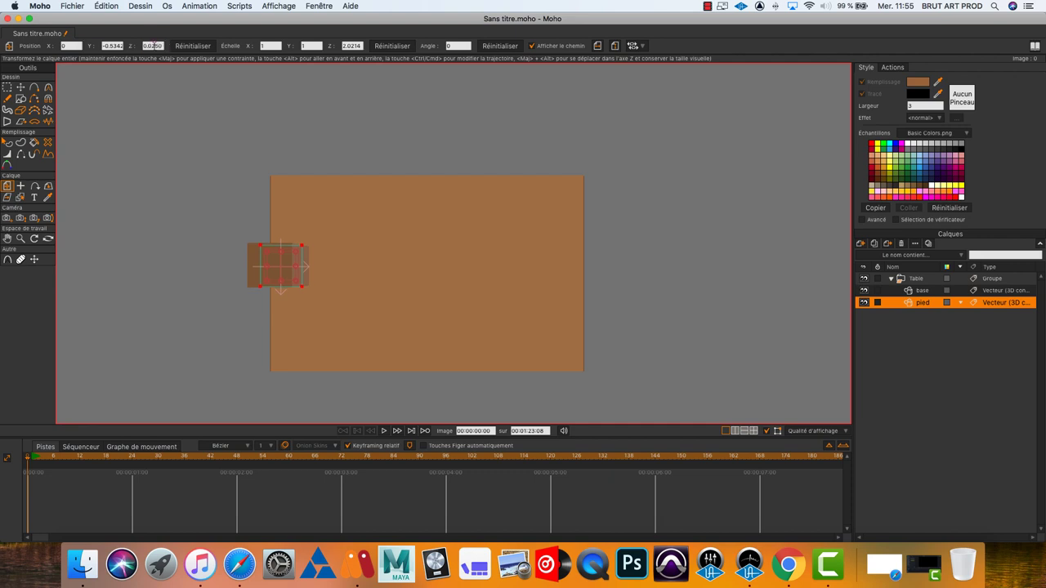
pyautogui.doubleClick(151, 46)
pyautogui.write('0.1')
pyautogui.press('Return')
pyautogui.write('-0.025')
pyautogui.press('Return')
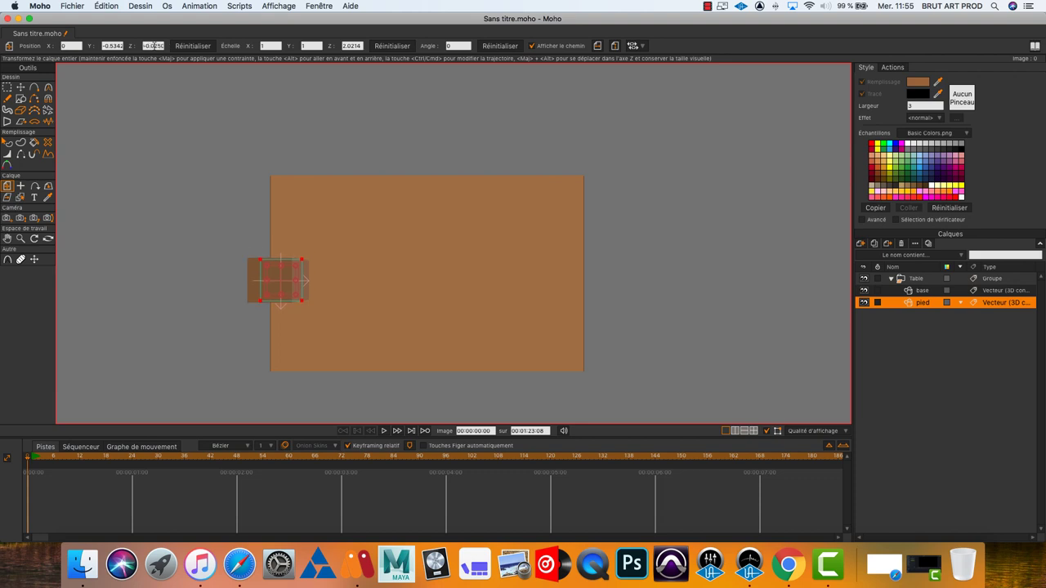
pyautogui.scroll(-3, 154, 46)
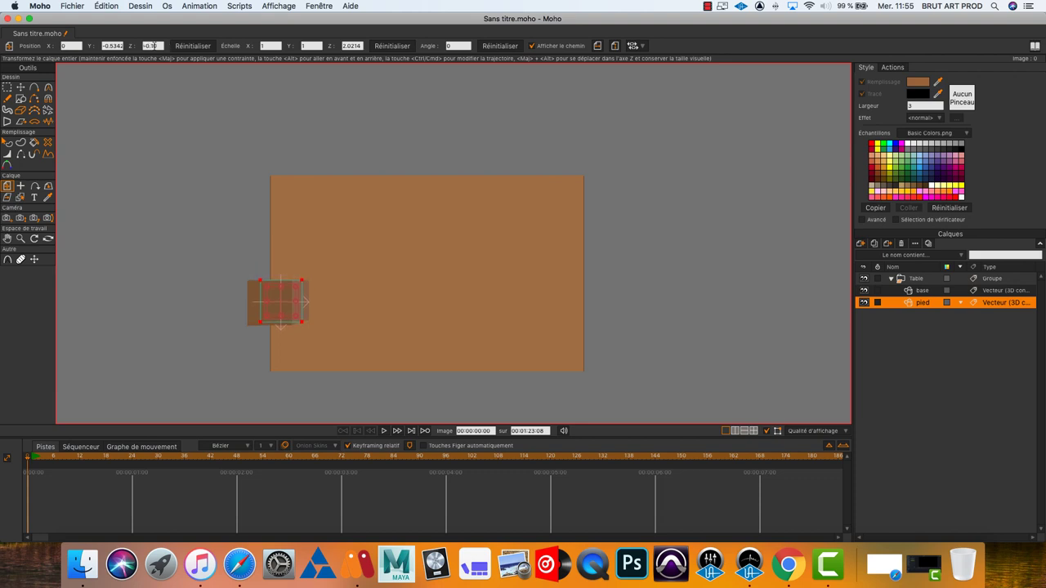
pyautogui.scroll(-4, 153, 45)
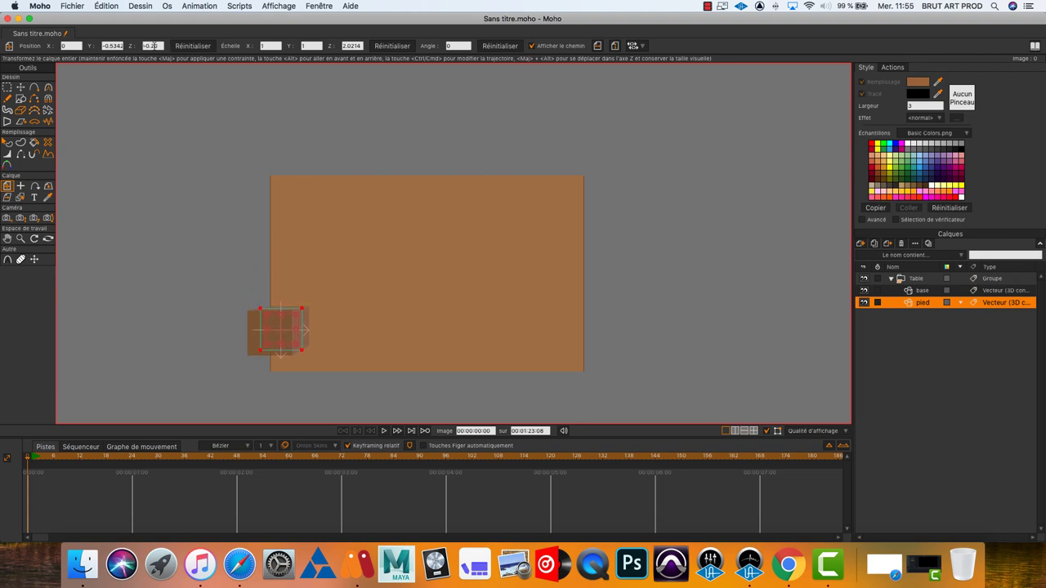
pyautogui.scroll(-2, 153, 46)
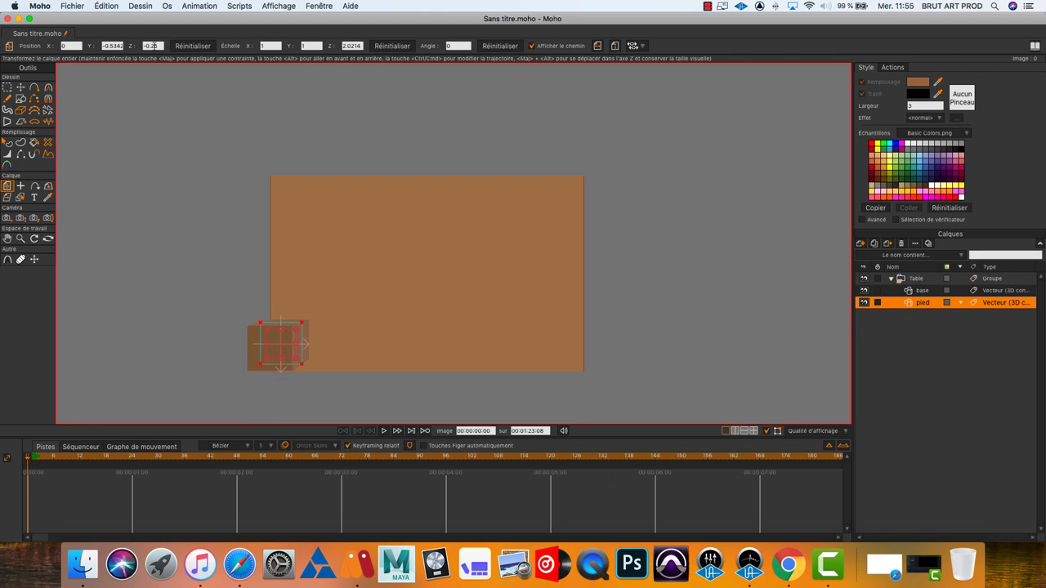
pyautogui.scroll(-1, 153, 45)
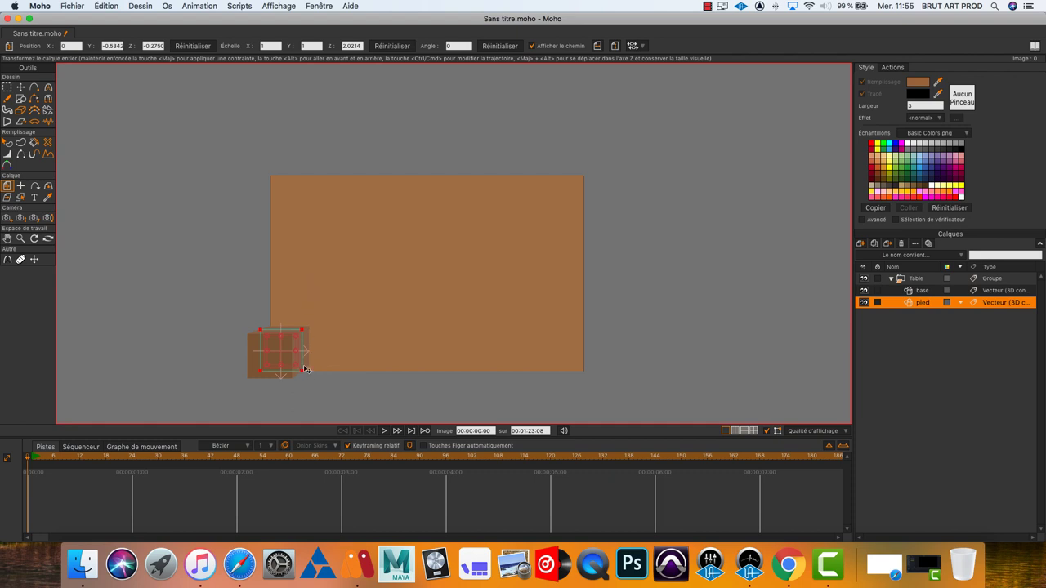
# Shift the pied layer to an X position of 0.025, aligning the foot with the tabletop's short edge.
pyautogui.scroll(4, 297, 392)
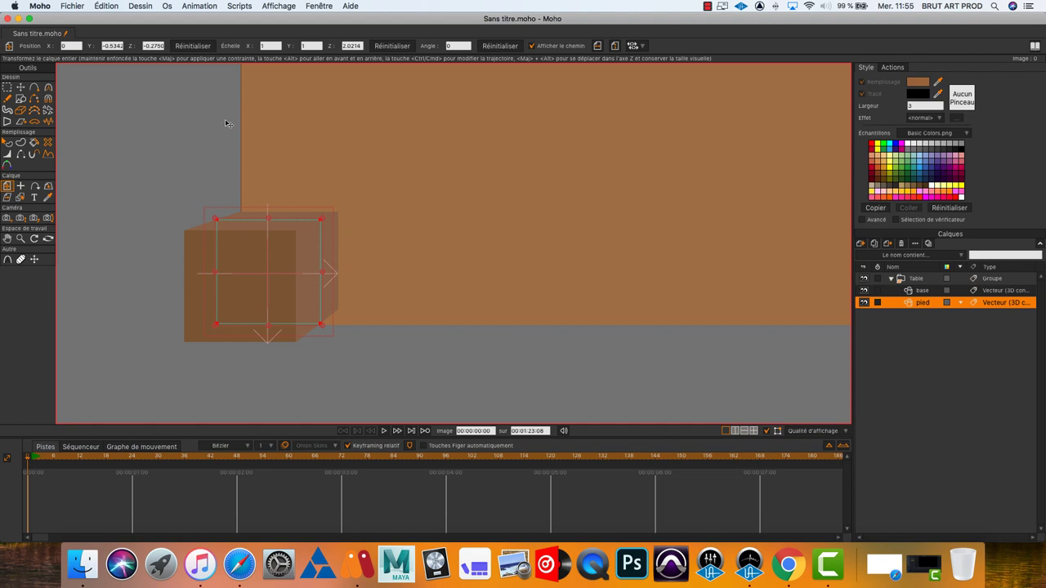
pyautogui.click(69, 45)
pyautogui.scroll(-1, 69, 46)
pyautogui.scroll(1, 70, 46)
pyautogui.scroll(1, 69, 46)
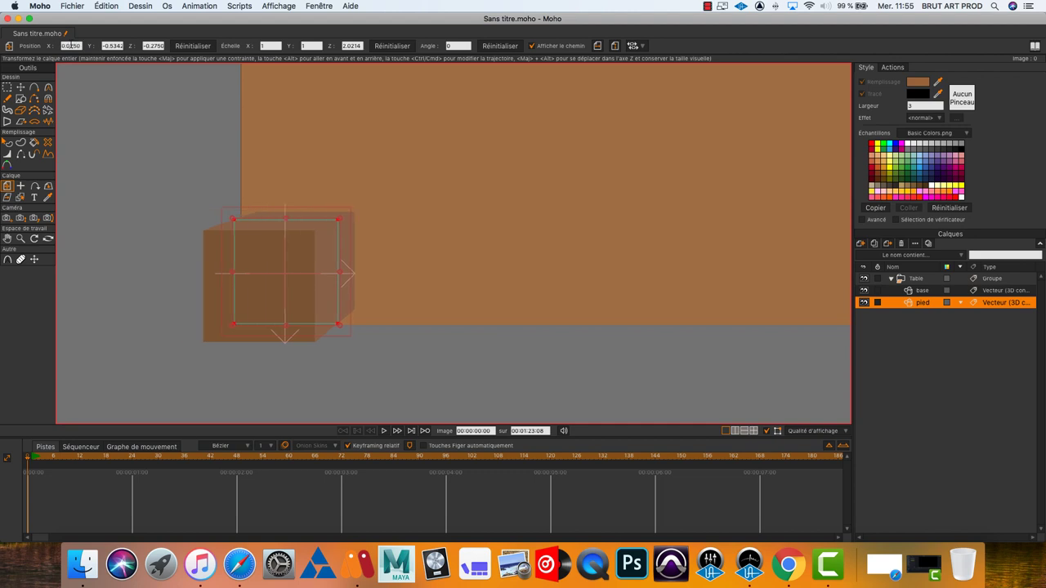
# Rotate the Table group freely in 3D to check the foot's corner placement, and reset its rotation.
pyautogui.scroll(-2, 175, 270)
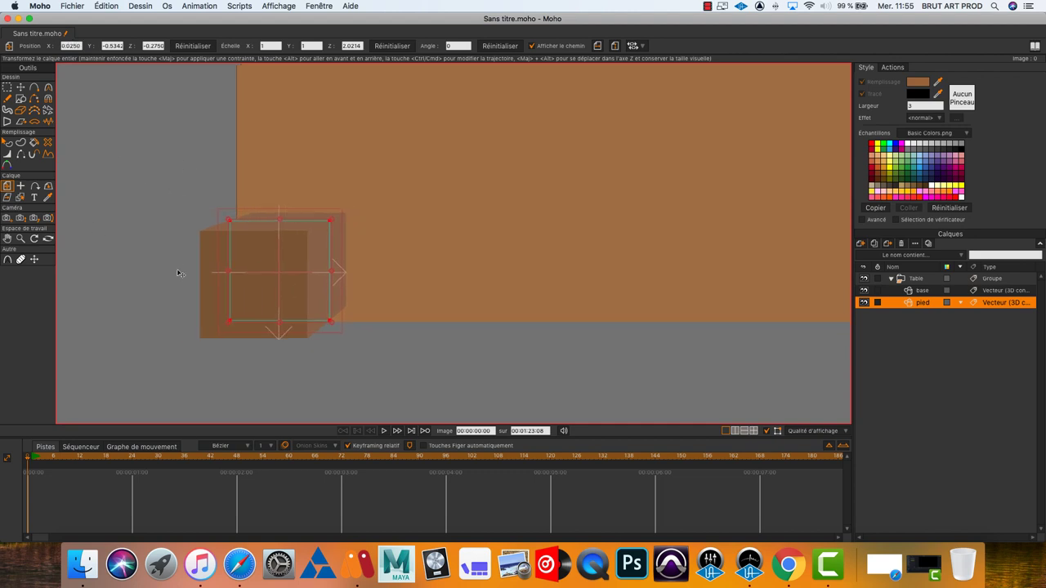
pyautogui.scroll(-3, 195, 286)
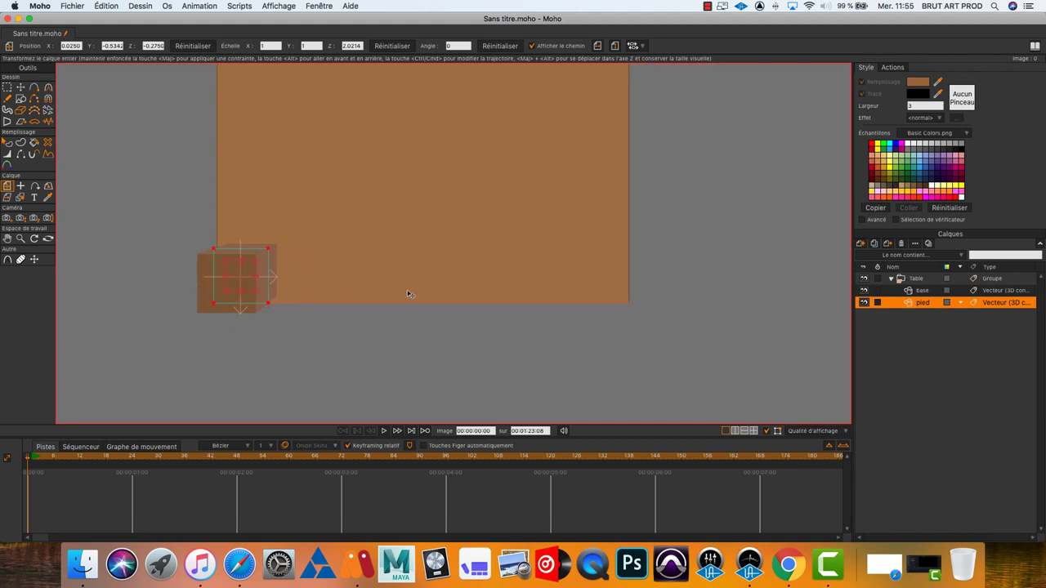
pyautogui.scroll(-1, 355, 290)
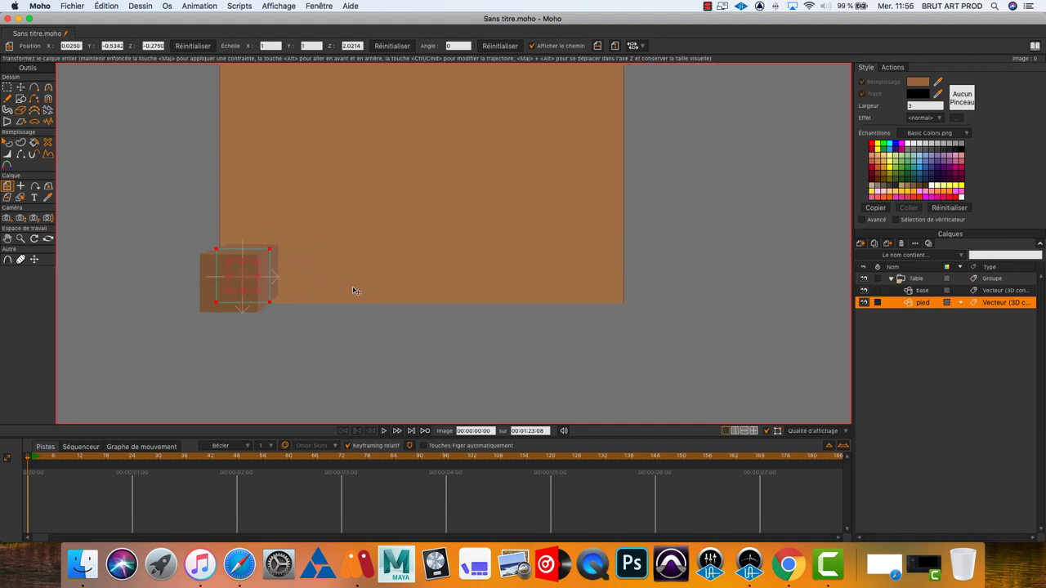
pyautogui.scroll(-2, 355, 290)
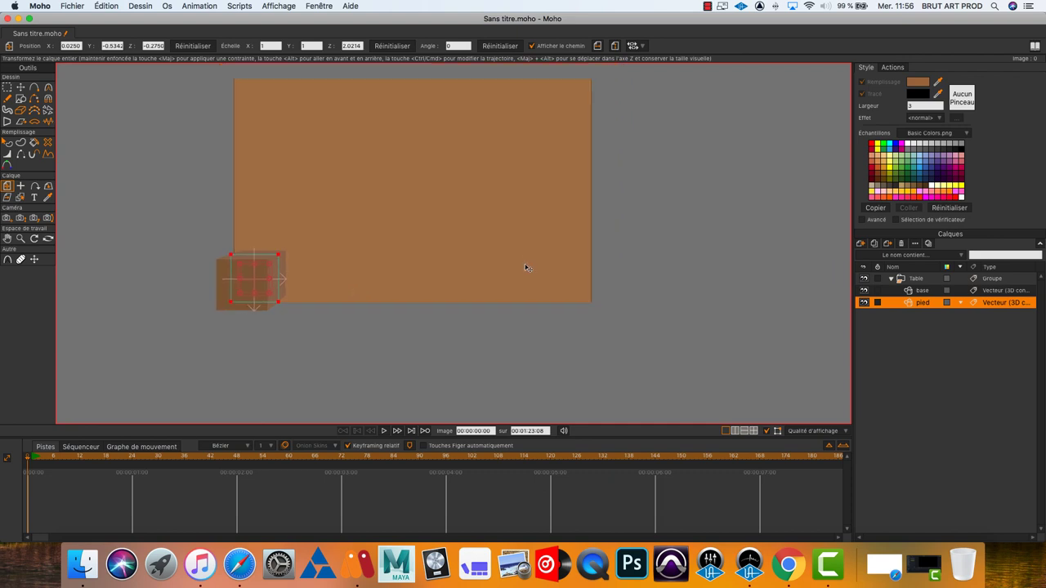
pyautogui.click(916, 279)
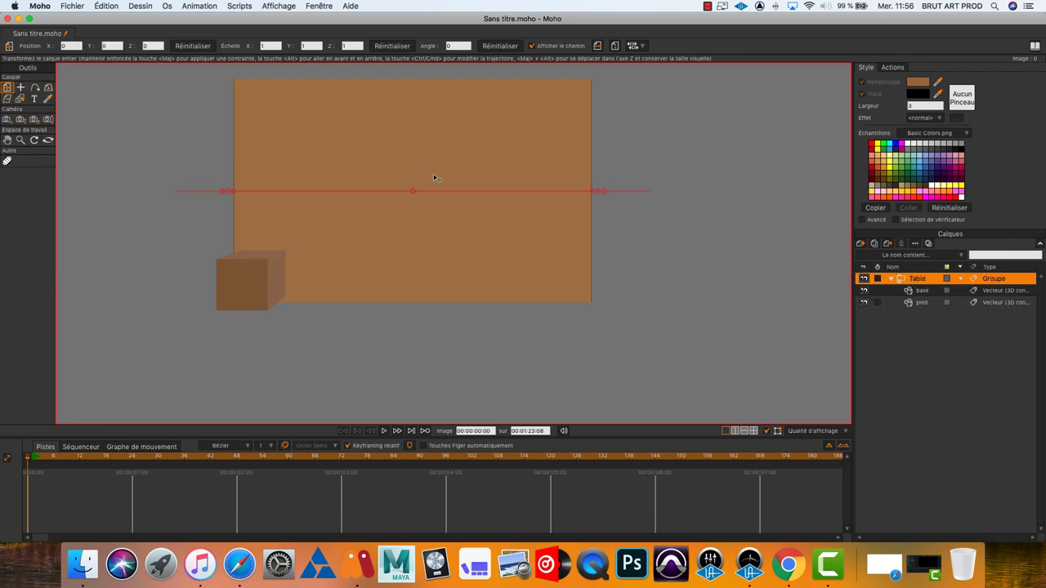
pyautogui.click(48, 88)
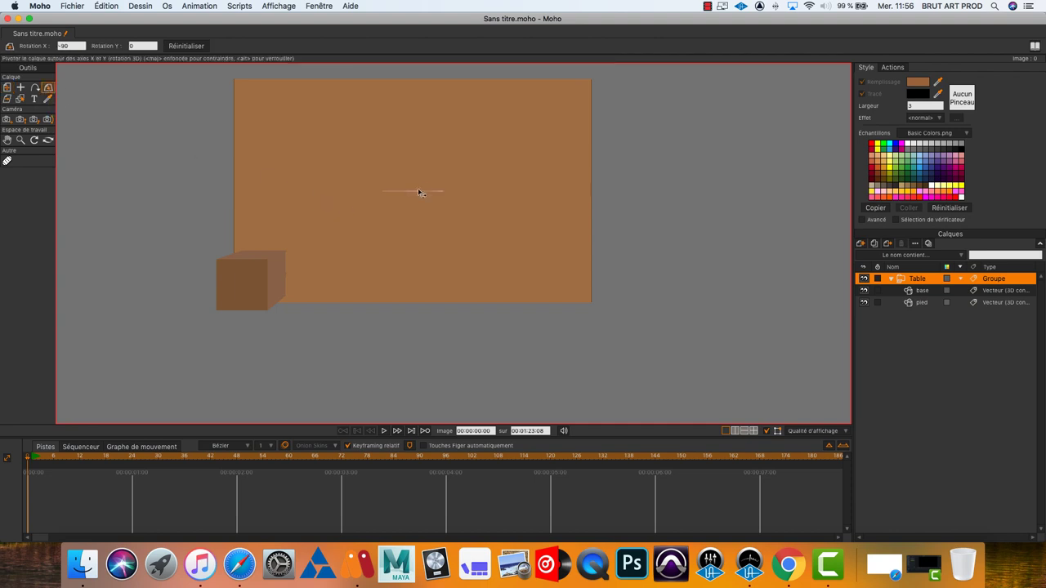
pyautogui.moveTo(422, 185); pyautogui.dragTo(583, 322)
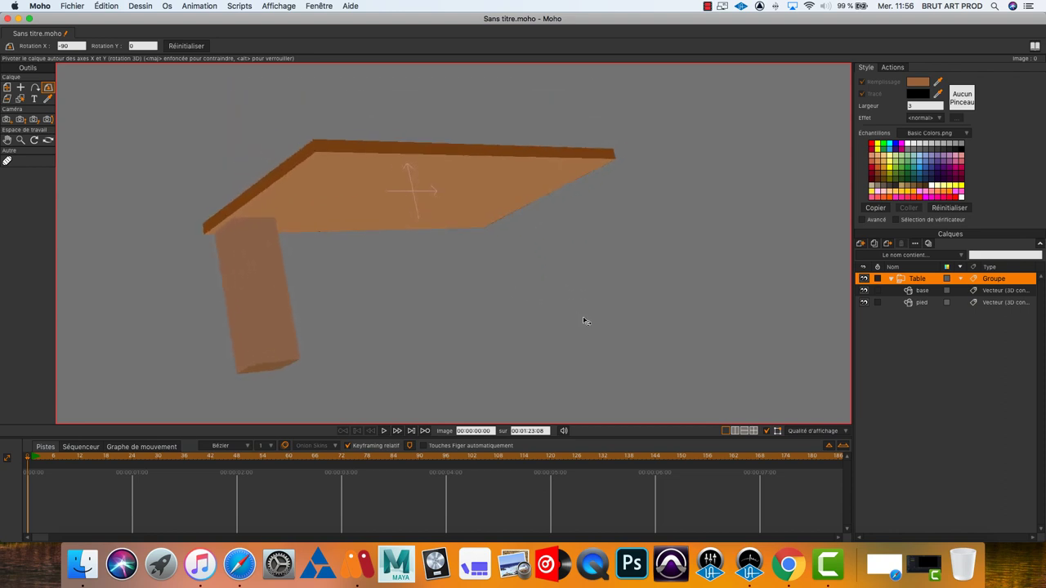
pyautogui.moveTo(259, 156); pyautogui.dragTo(456, 215)
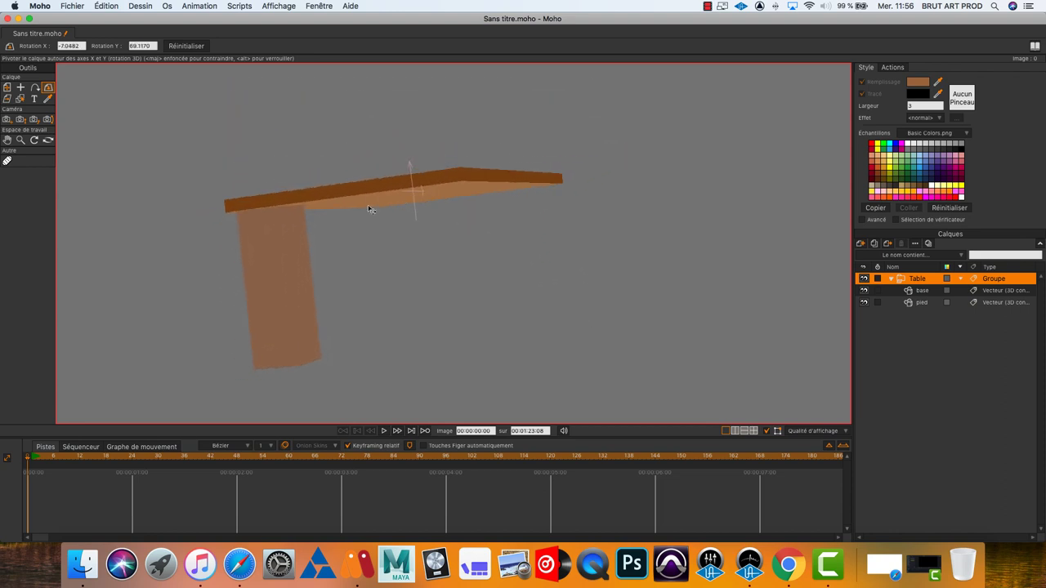
pyautogui.moveTo(367, 208); pyautogui.dragTo(367, 81)
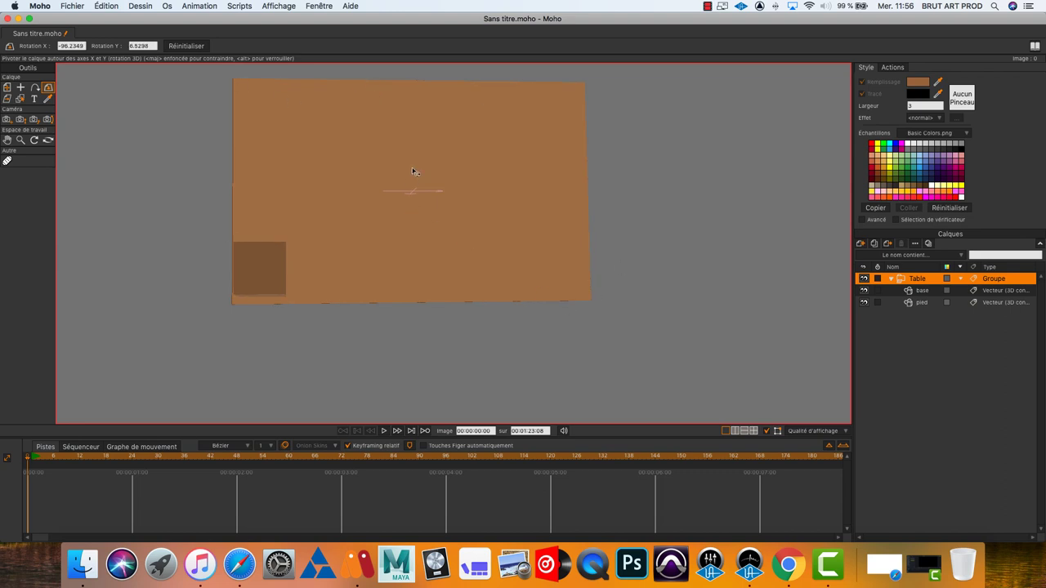
pyautogui.moveTo(413, 180); pyautogui.dragTo(388, 201)
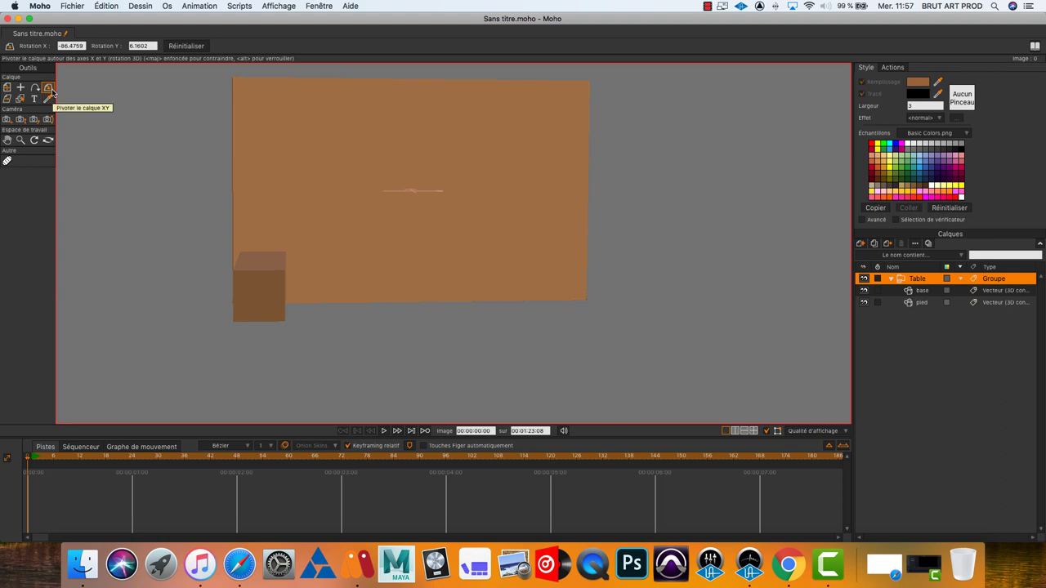
pyautogui.click(186, 47)
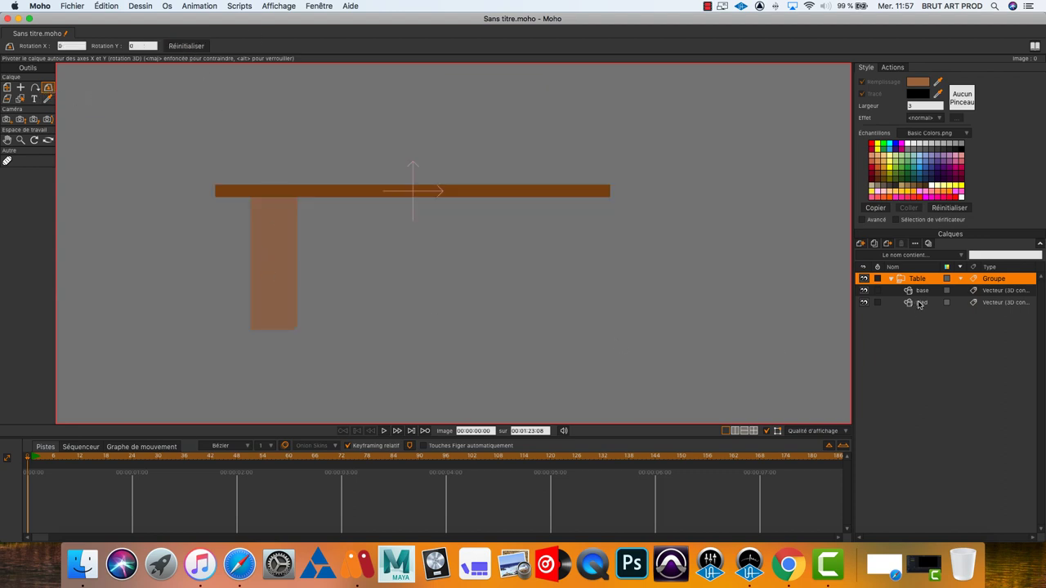
# Duplicate the pied layer three times inside the Table group and select the pied 2 copy.
pyautogui.click(921, 304)
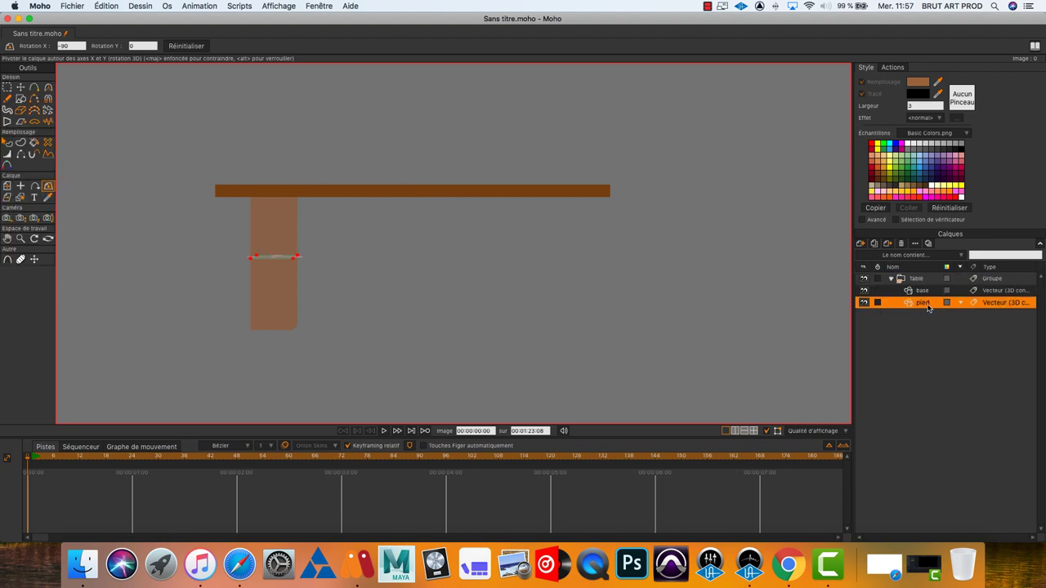
pyautogui.click(874, 245)
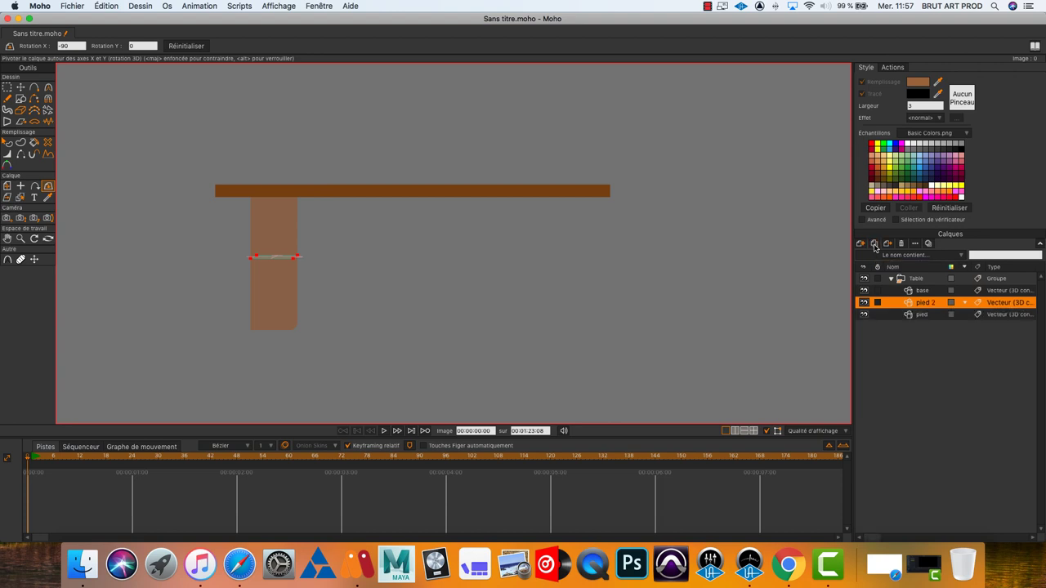
pyautogui.click(874, 245)
pyautogui.click(875, 245)
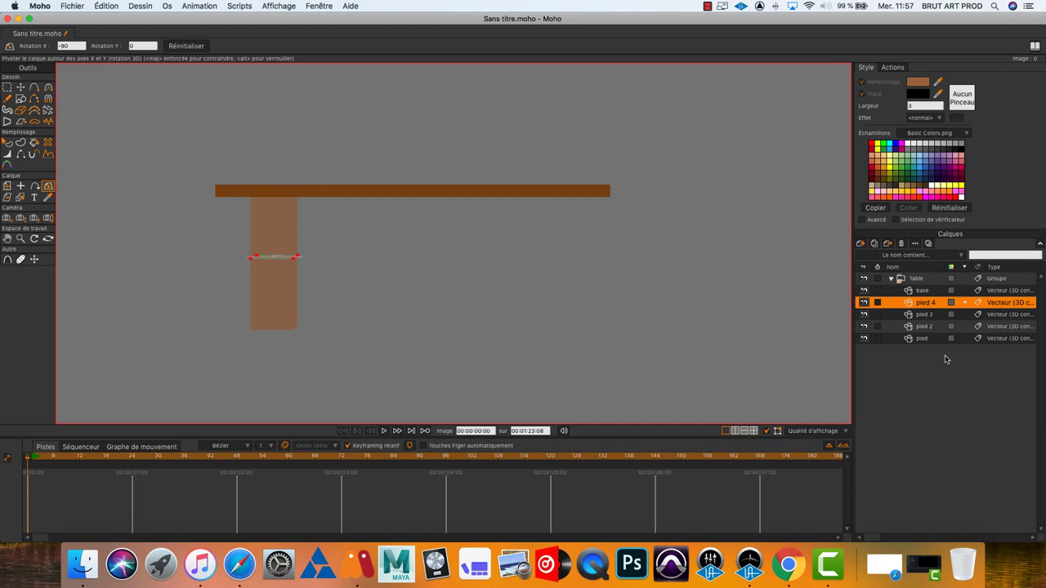
pyautogui.click(918, 338)
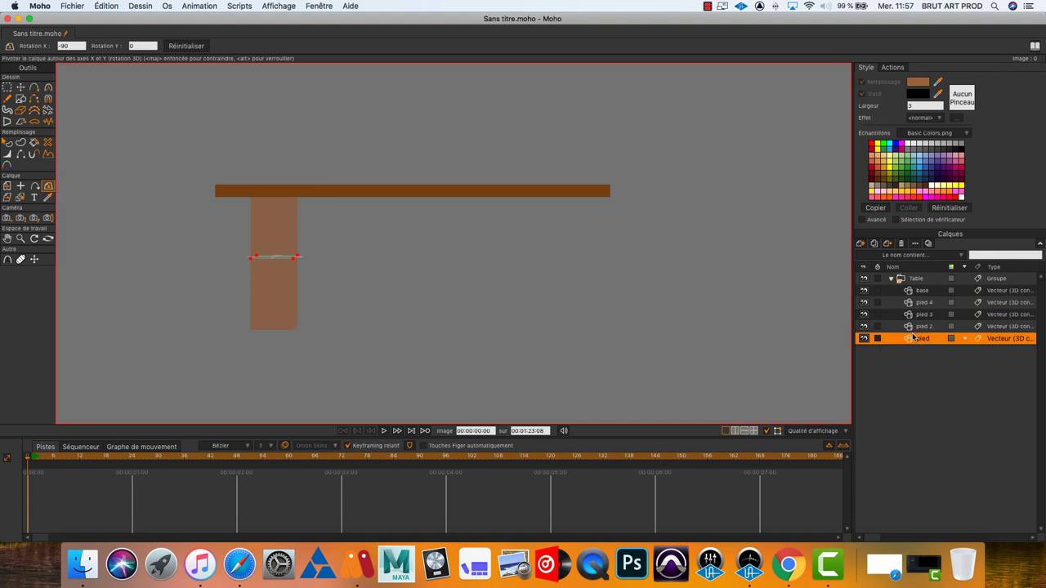
pyautogui.click(924, 327)
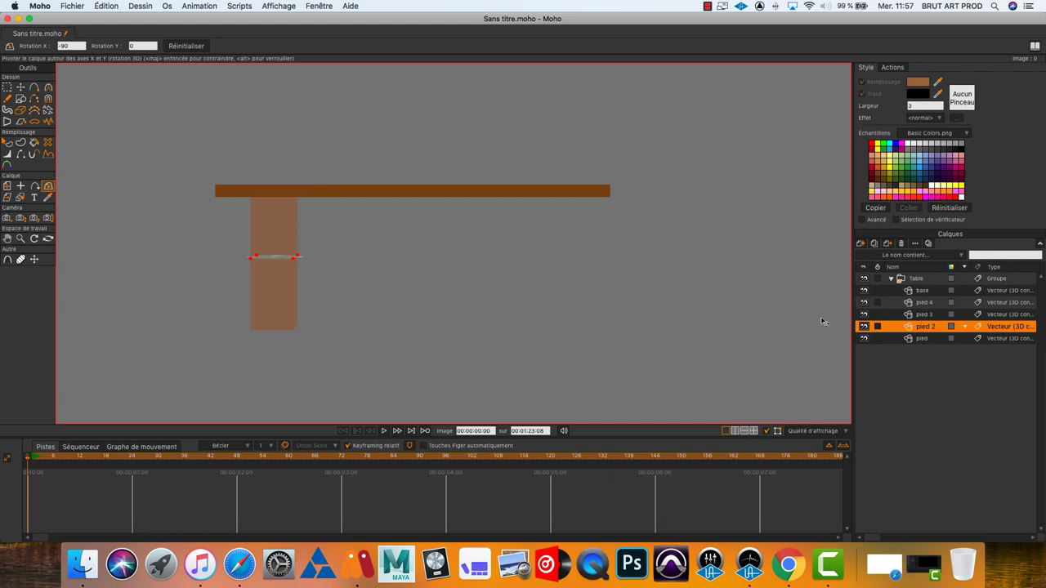
# Set the Table group's X rotation to -90 degrees to face the table's underside.
pyautogui.click(922, 279)
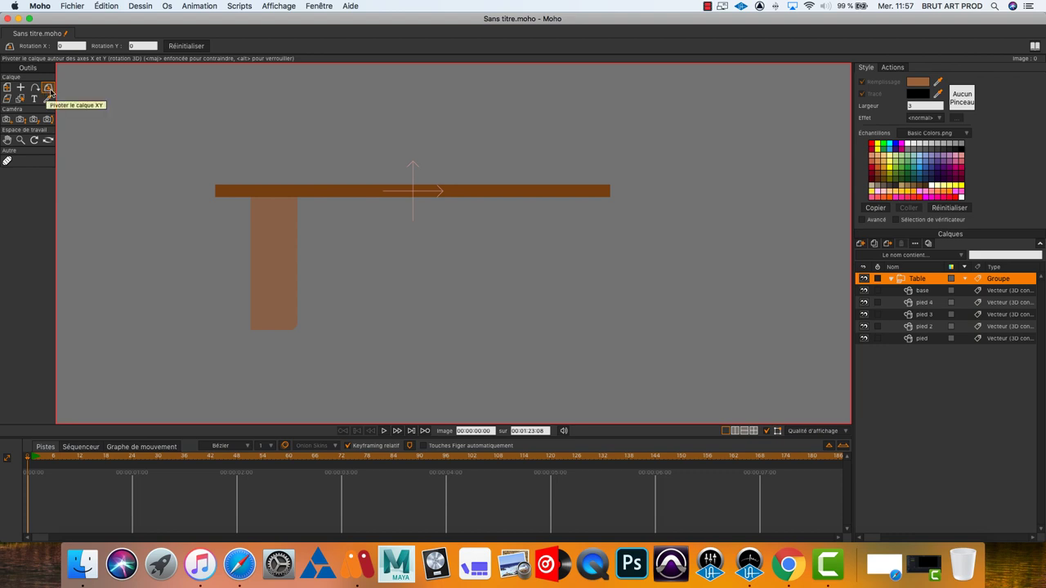
pyautogui.click(75, 46)
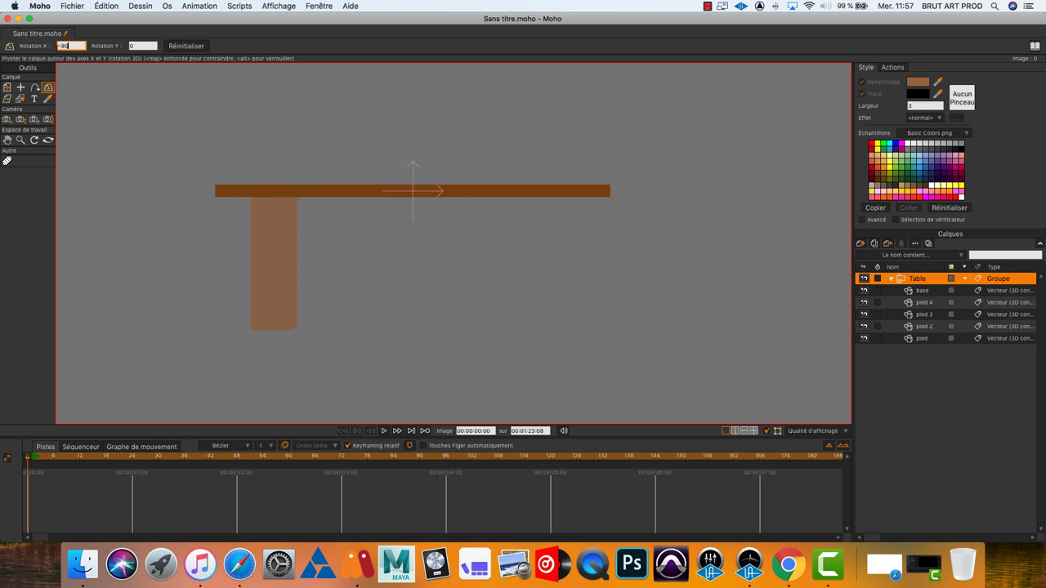
pyautogui.write('-90')
pyautogui.press('Return')
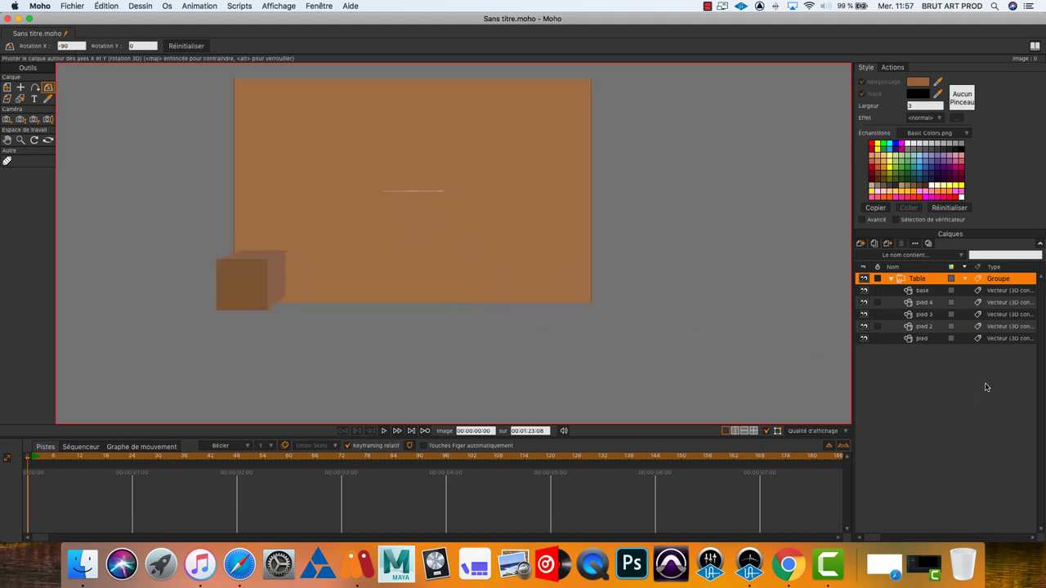
# Move the pied 2 layer along the tabletop's long edge to its other corner, at an X position of 1.0095.
pyautogui.click(922, 328)
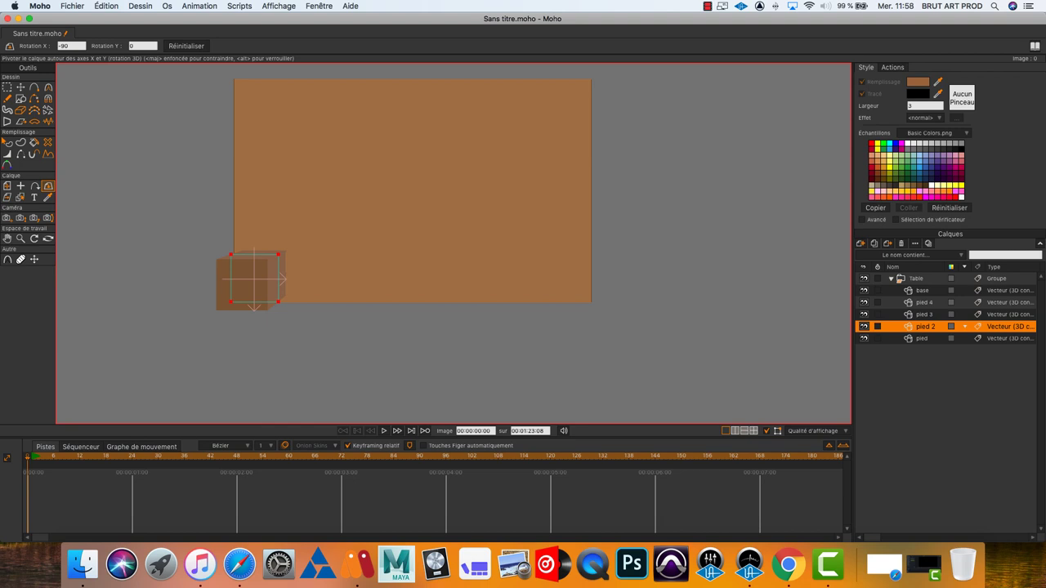
pyautogui.click(8, 186)
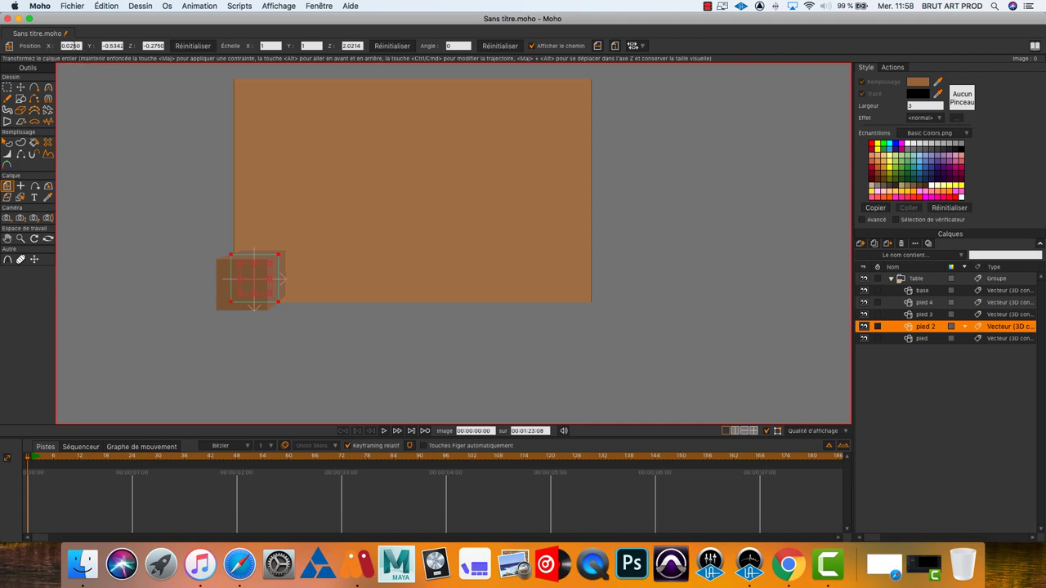
pyautogui.click(80, 46)
pyautogui.scroll(10, 79, 46)
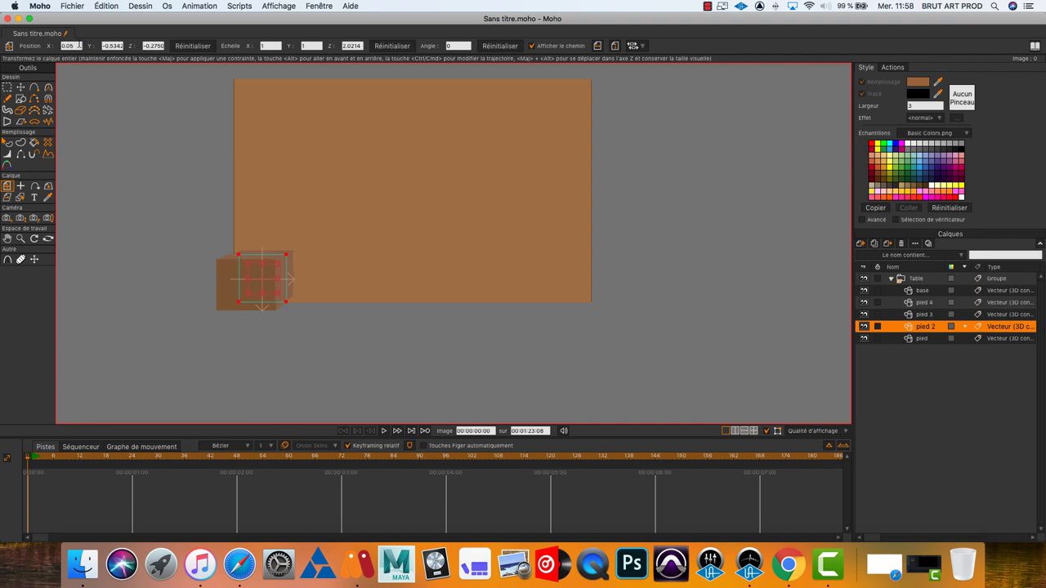
pyautogui.scroll(20, 78, 46)
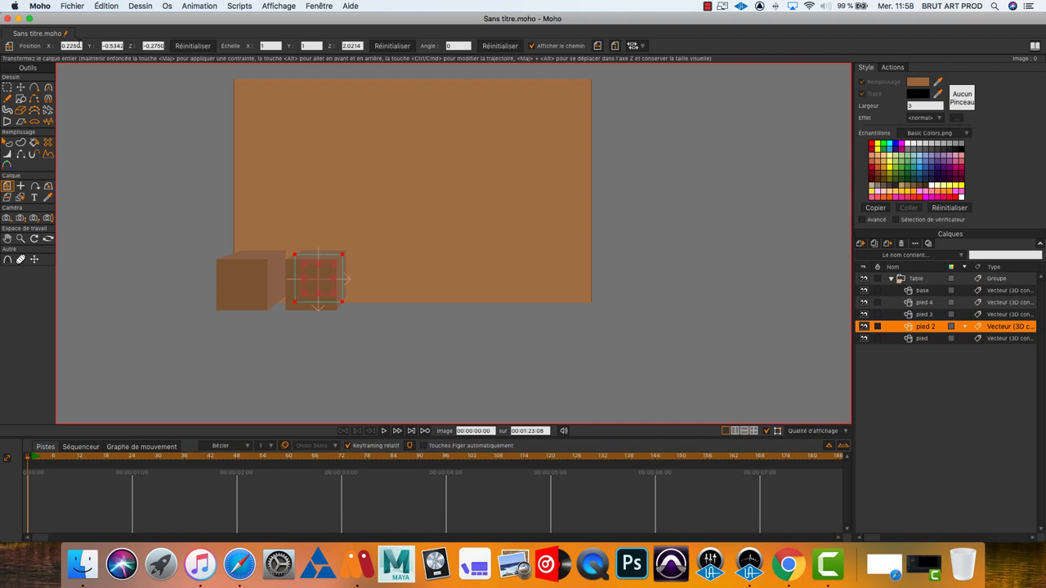
pyautogui.scroll(17, 78, 46)
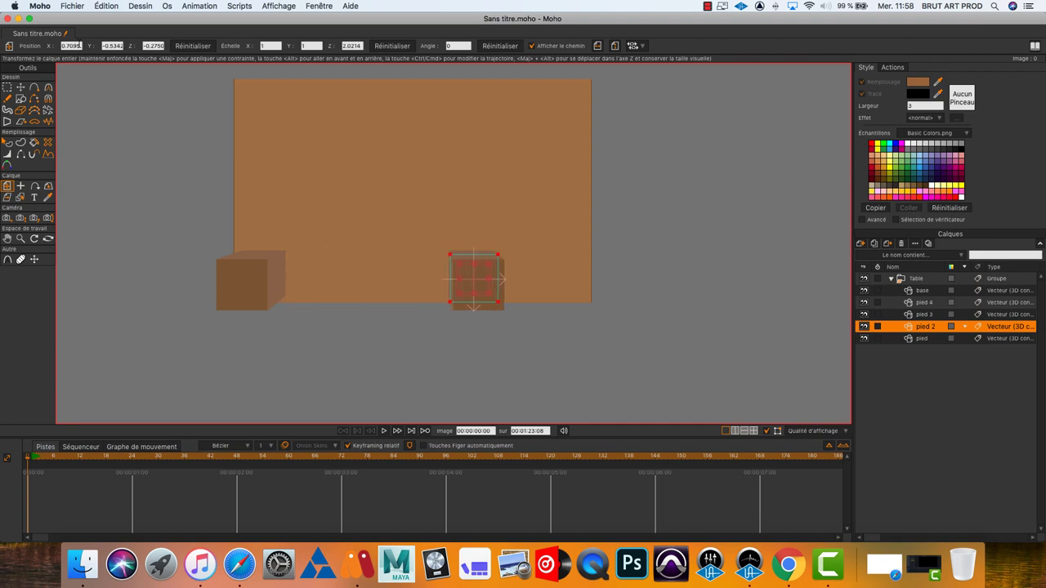
pyautogui.scroll(15, 78, 46)
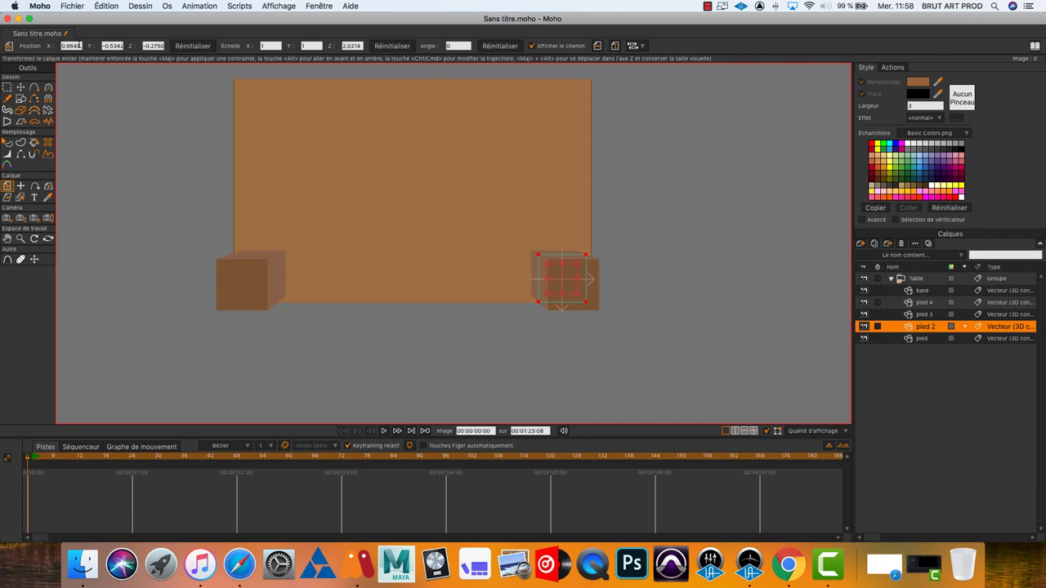
pyautogui.scroll(3, 72, 46)
pyautogui.scroll(-2, 71, 45)
pyautogui.scroll(2, 72, 46)
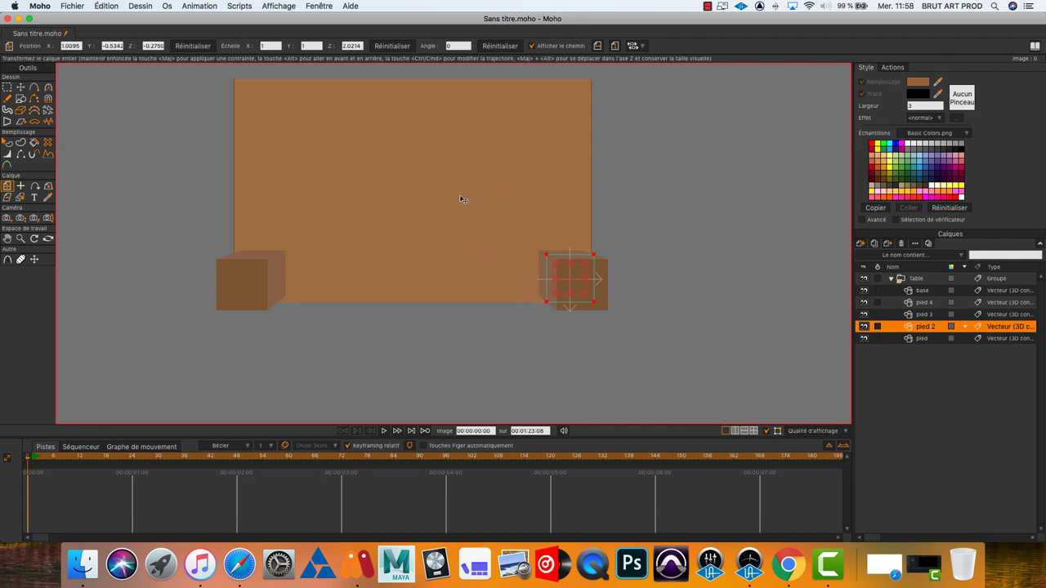
# Move the pied 3 layer in depth to the tabletop's opposite long edge, at a Z position of 0.2727.
pyautogui.scroll(3, 469, 234)
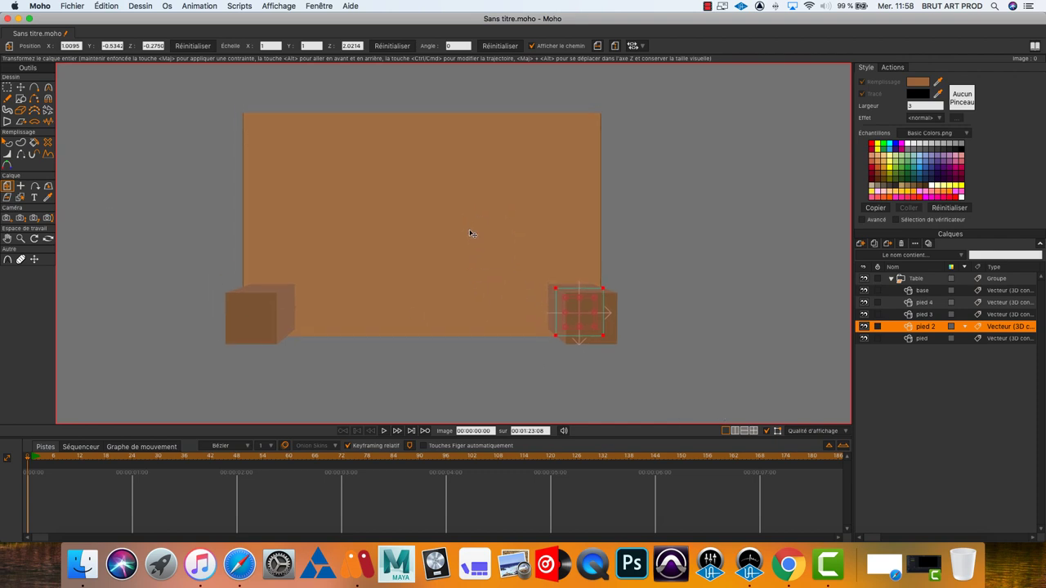
pyautogui.click(929, 316)
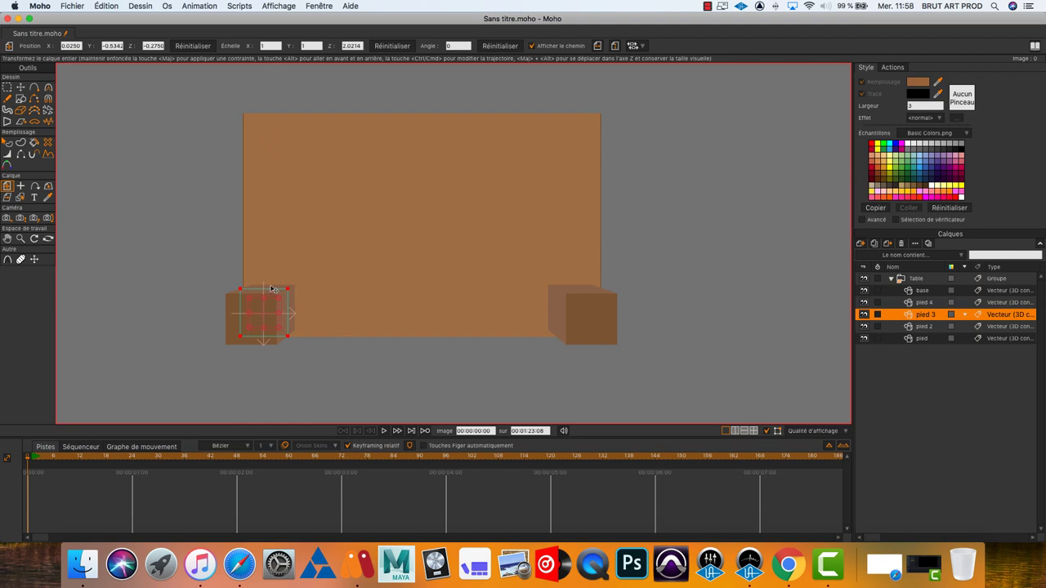
pyautogui.click(160, 46)
pyautogui.write('-0.25')
pyautogui.press('Return')
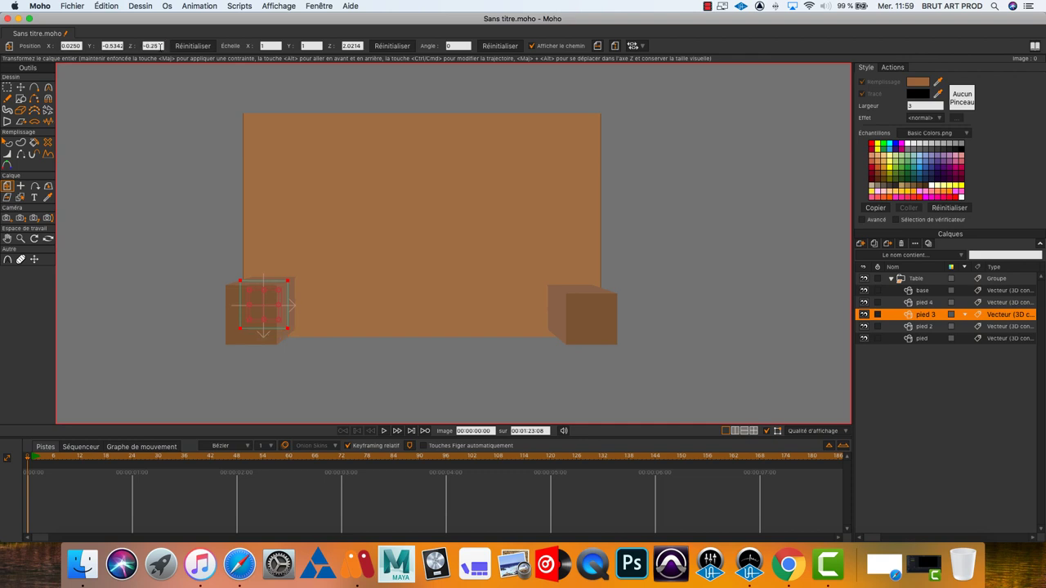
pyautogui.scroll(3, 160, 45)
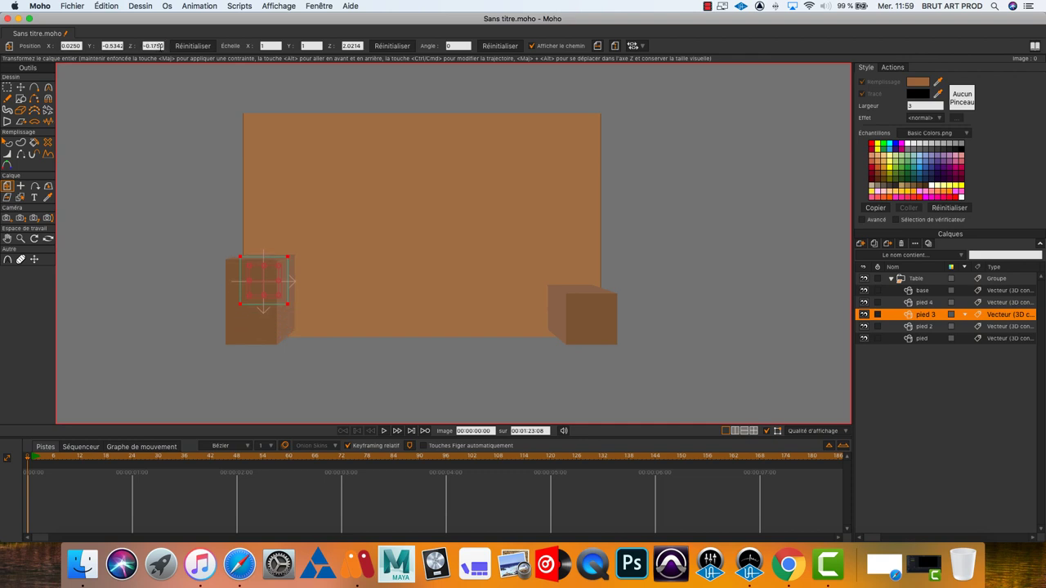
pyautogui.scroll(8, 160, 45)
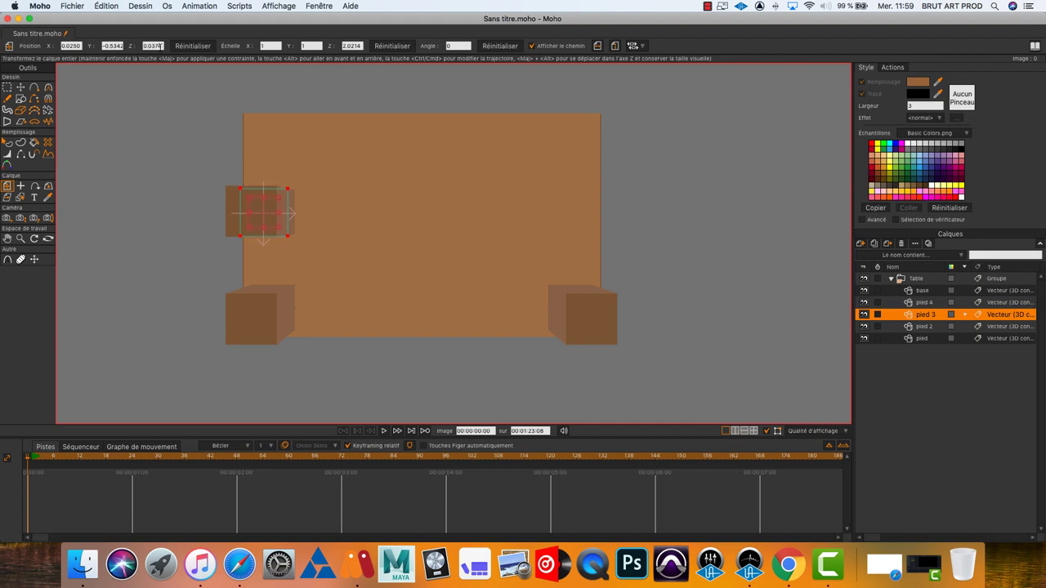
pyautogui.scroll(6, 160, 46)
pyautogui.scroll(2, 160, 46)
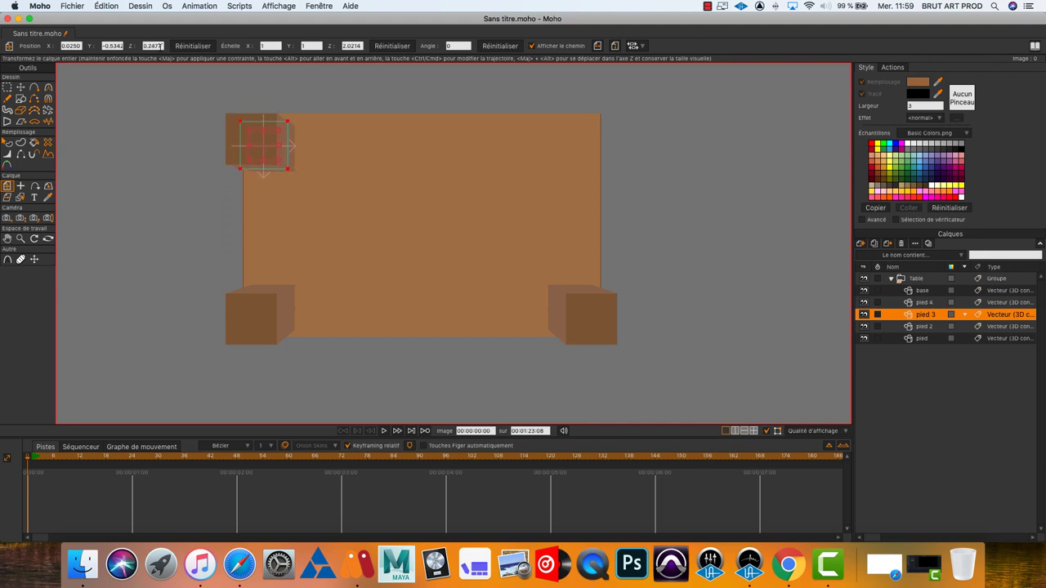
pyautogui.scroll(1, 161, 46)
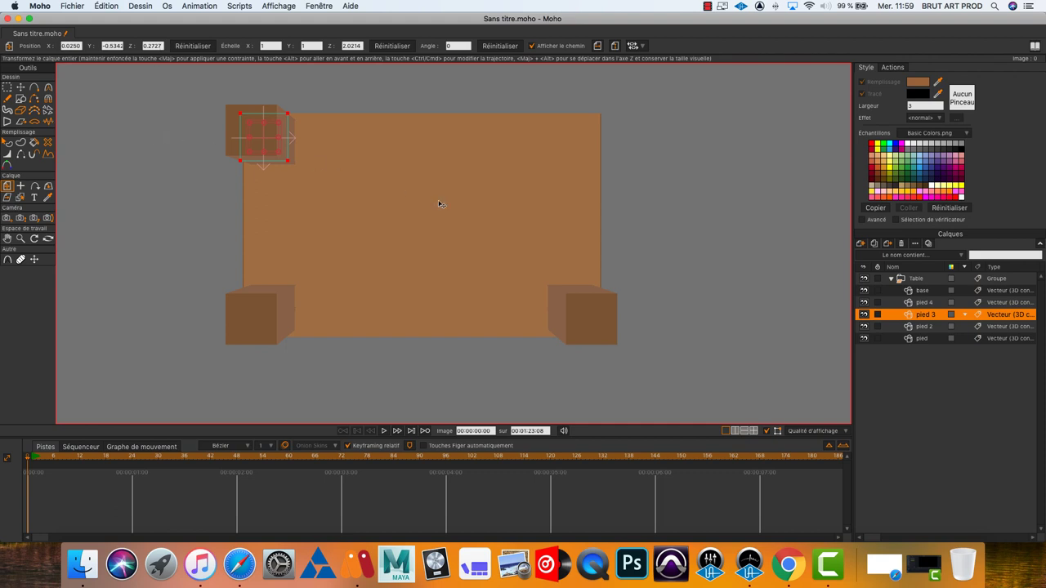
# Move the pied 4 layer along the tabletop's long edge toward its other corner, at an X position of 0.9942.
pyautogui.click(923, 302)
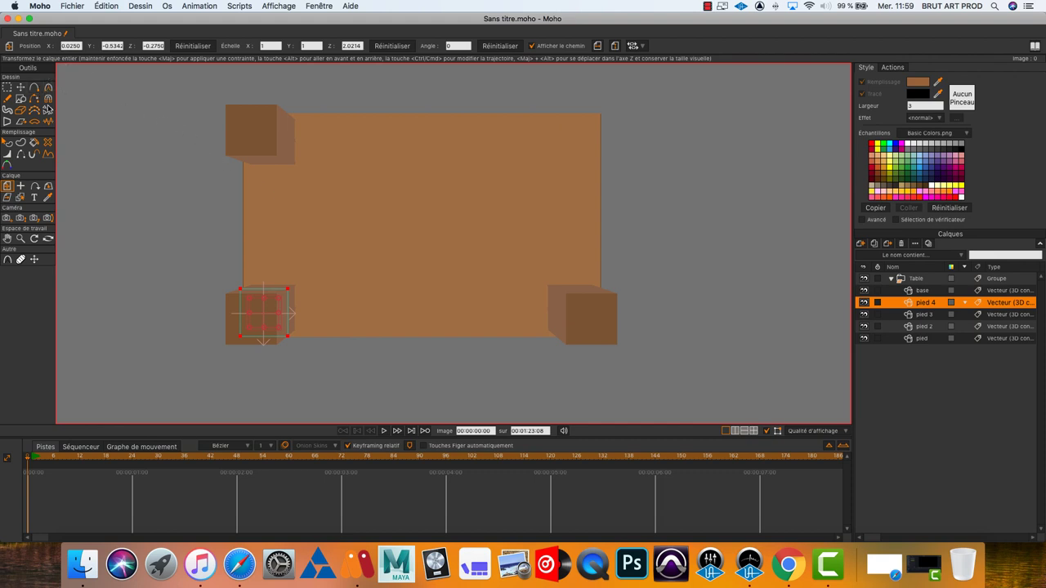
pyautogui.click(79, 46)
pyautogui.press('Up')
pyautogui.press('Up')
pyautogui.press('Up')
pyautogui.press('Up')
pyautogui.press('Up')
pyautogui.press('Up')
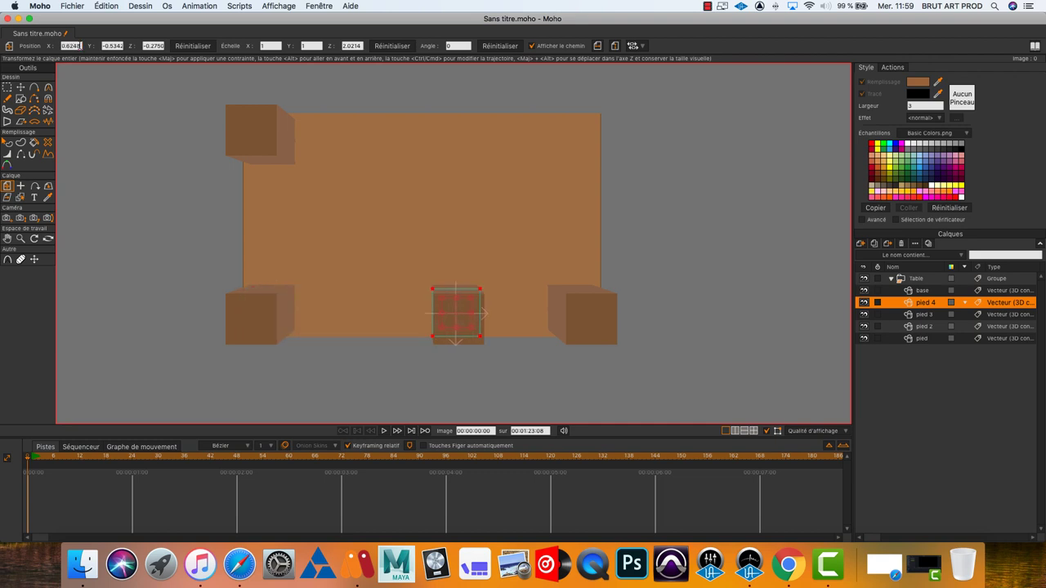
pyautogui.press('Up')
pyautogui.press('Up')
pyautogui.press('Up')
pyautogui.press('Up')
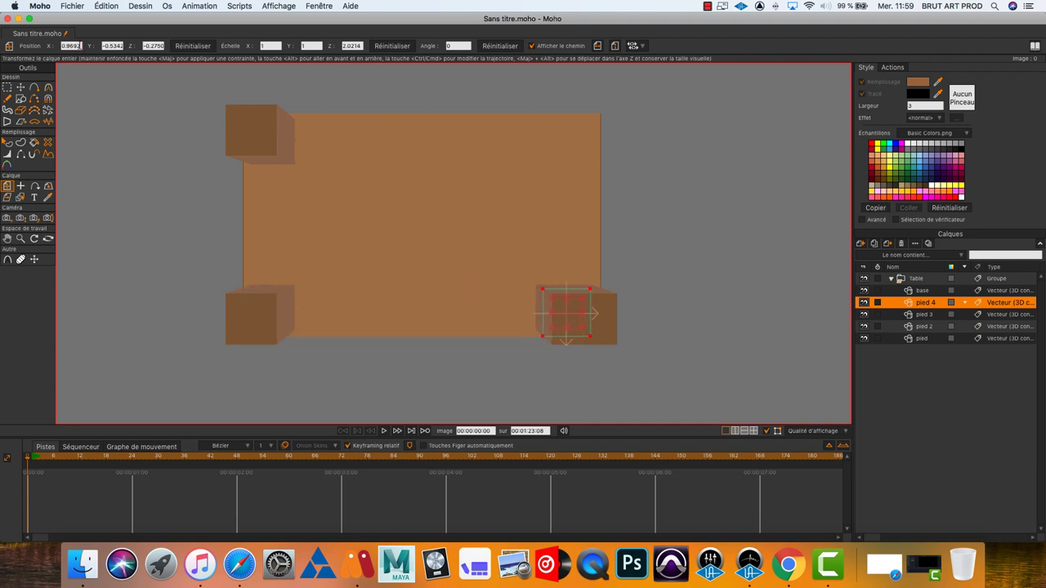
pyautogui.press('Up')
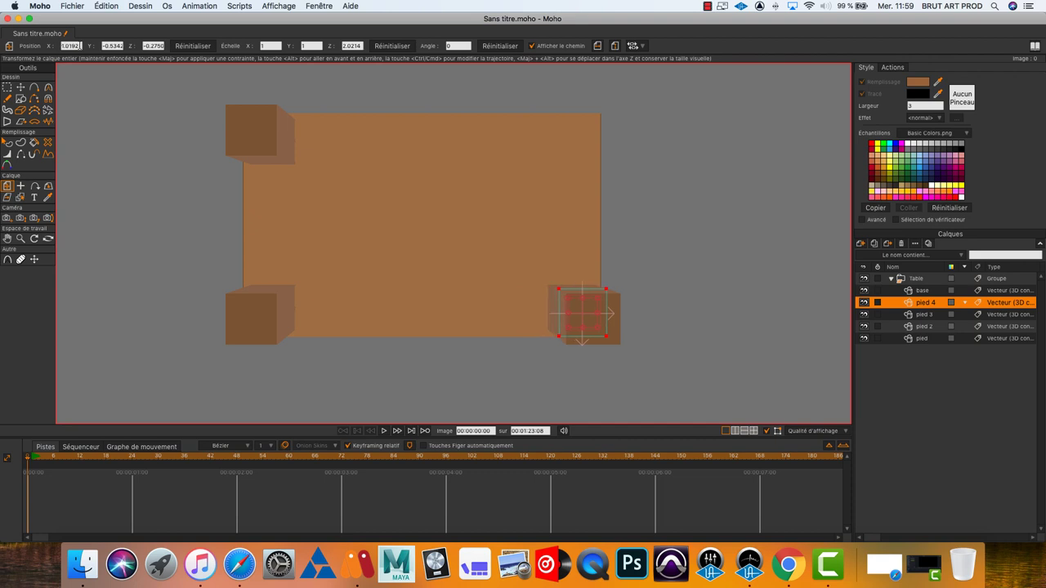
pyautogui.press('Down')
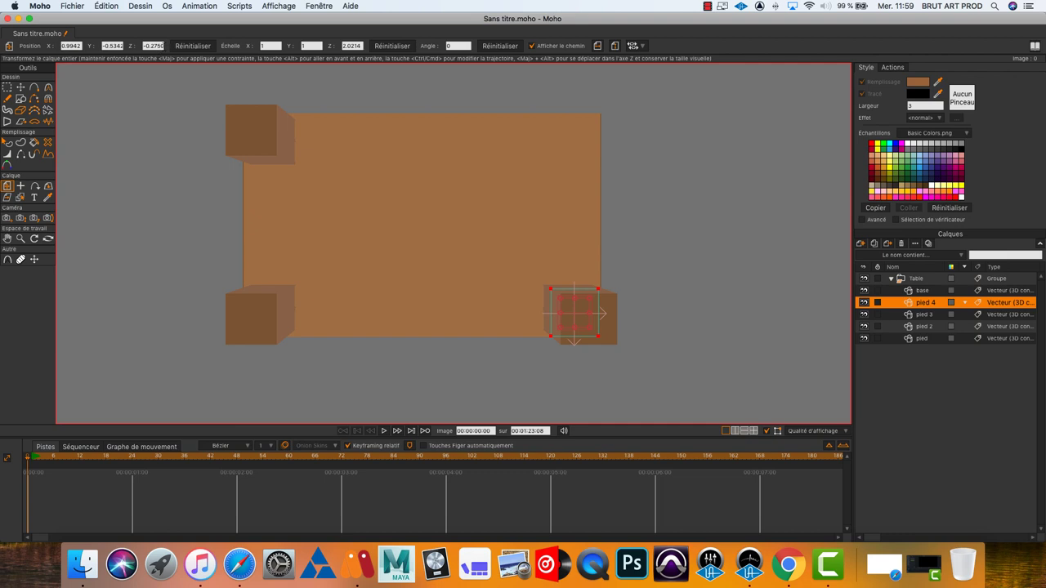
# Move the pied 4 layer in depth to the tabletop's opposite long edge, at a Z position of 0.2586.
pyautogui.click(162, 46)
pyautogui.press('Down')
pyautogui.press('Down')
pyautogui.press('Down')
pyautogui.press('Down')
pyautogui.press('Down')
pyautogui.press('Down')
pyautogui.press('Down')
pyautogui.press('Down')
pyautogui.press('Down')
pyautogui.press('Down')
pyautogui.press('Down')
pyautogui.press('Down')
pyautogui.press('Down')
pyautogui.press('Down')
pyautogui.press('Down')
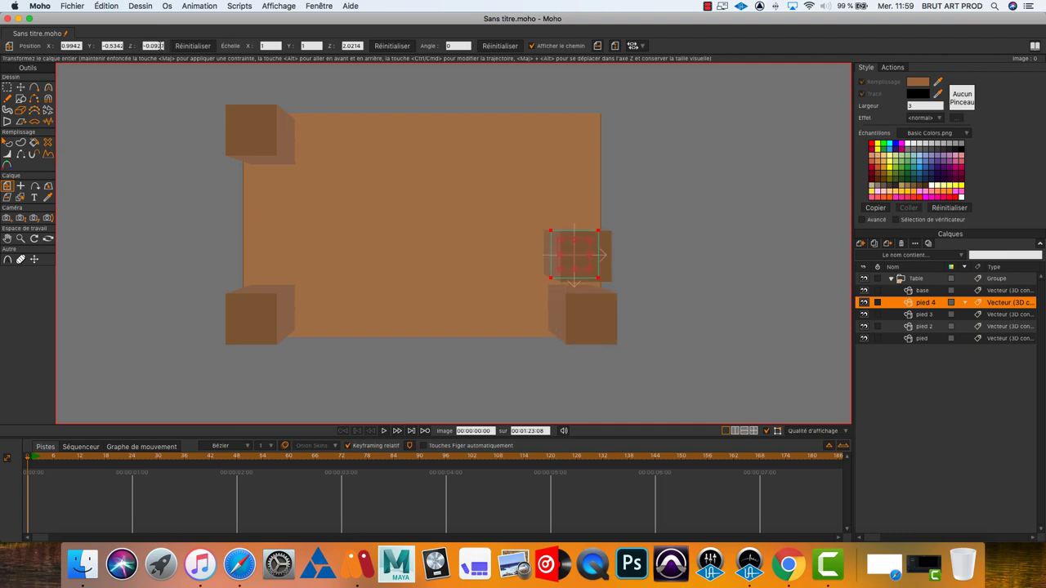
pyautogui.press('Down')
pyautogui.press('Down')
pyautogui.press('Down')
pyautogui.press('Down')
pyautogui.press('Down')
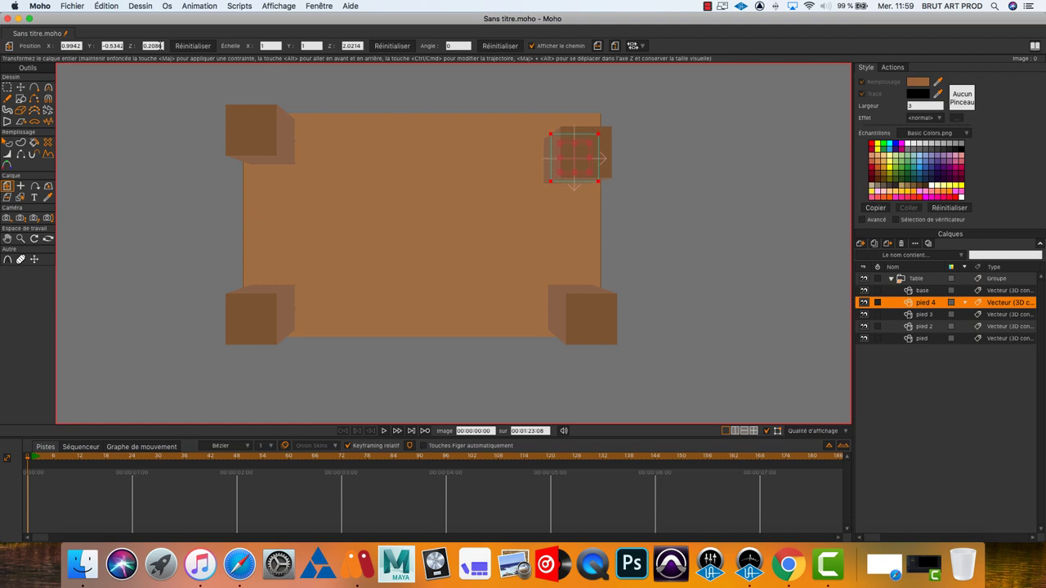
pyautogui.press('Down')
pyautogui.press('Down')
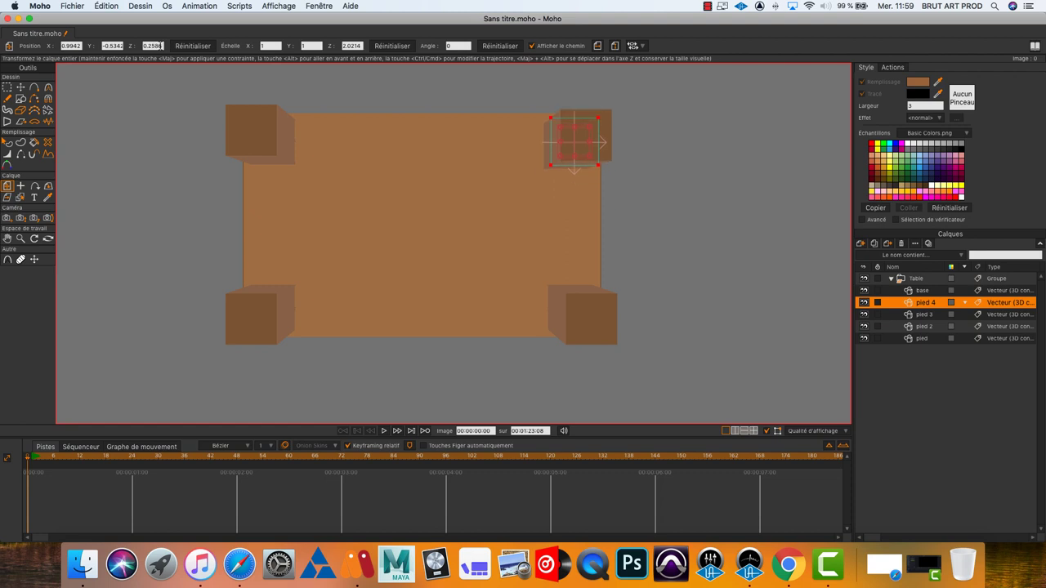
pyautogui.press('Down')
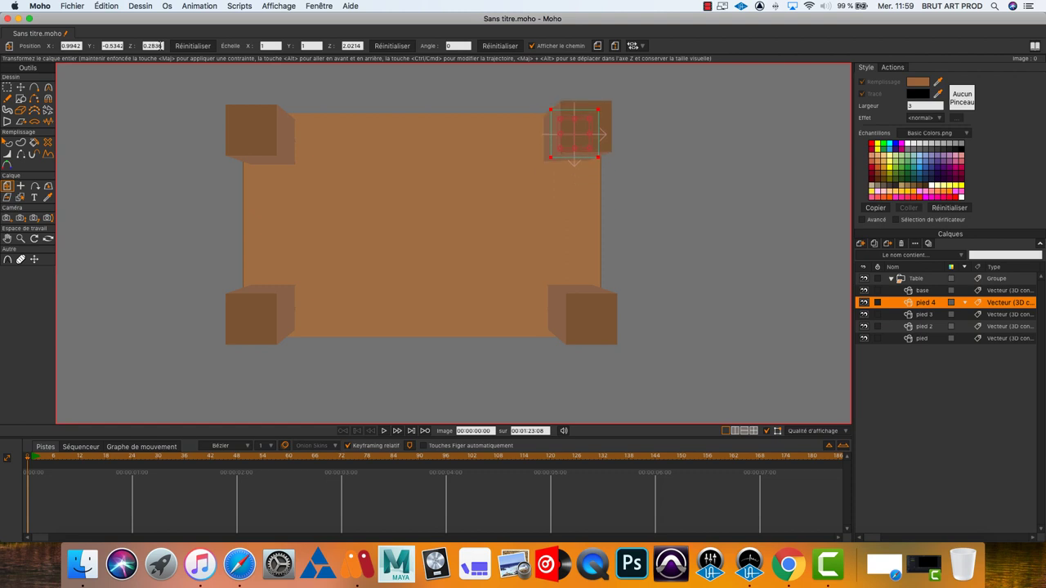
pyautogui.press('Up')
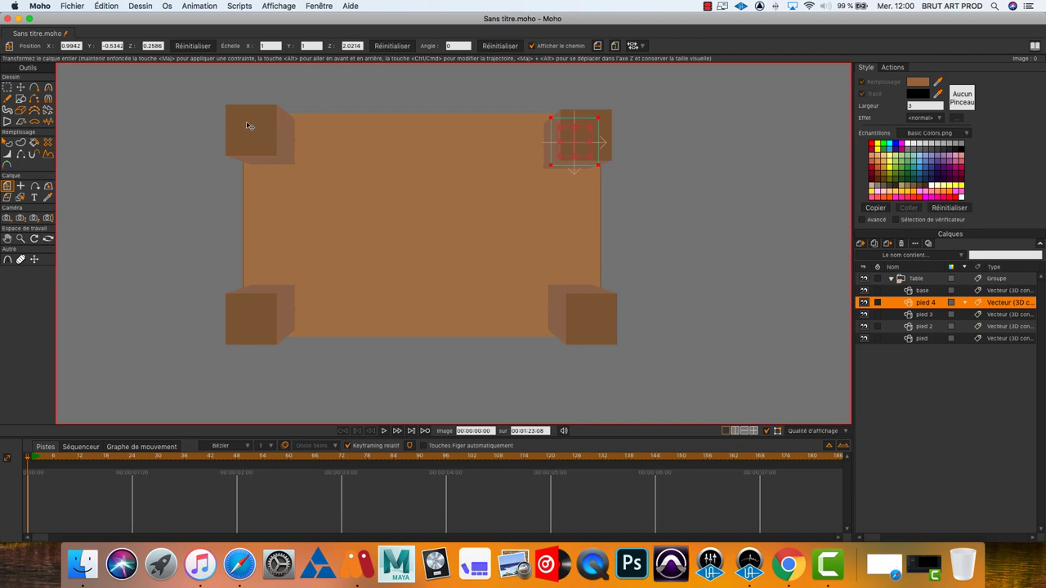
# Match the pied 4 layer's depth to pied 3 by setting its Z position to 0.2727.
pyautogui.click(924, 316)
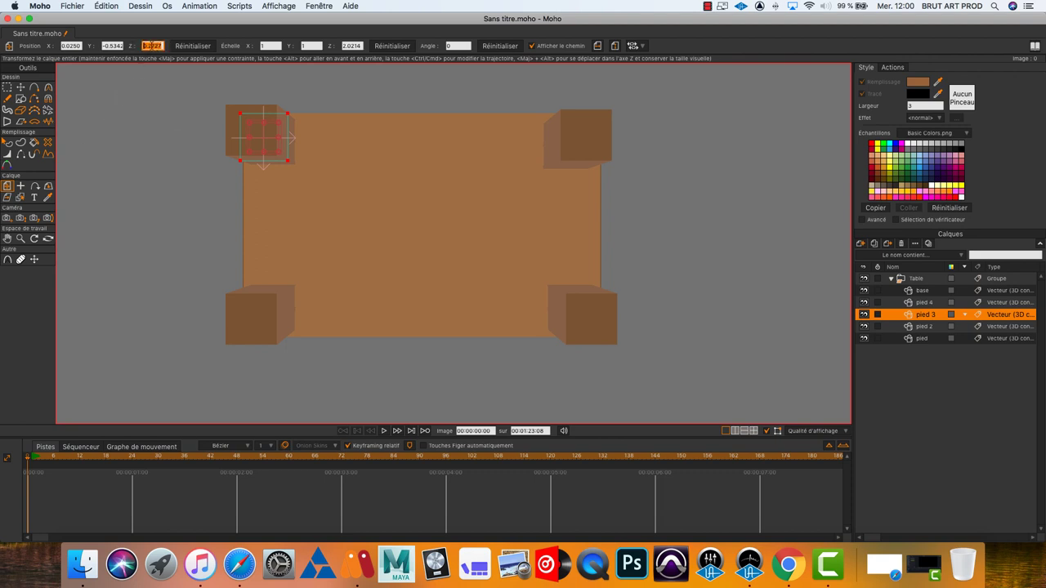
pyautogui.click(924, 303)
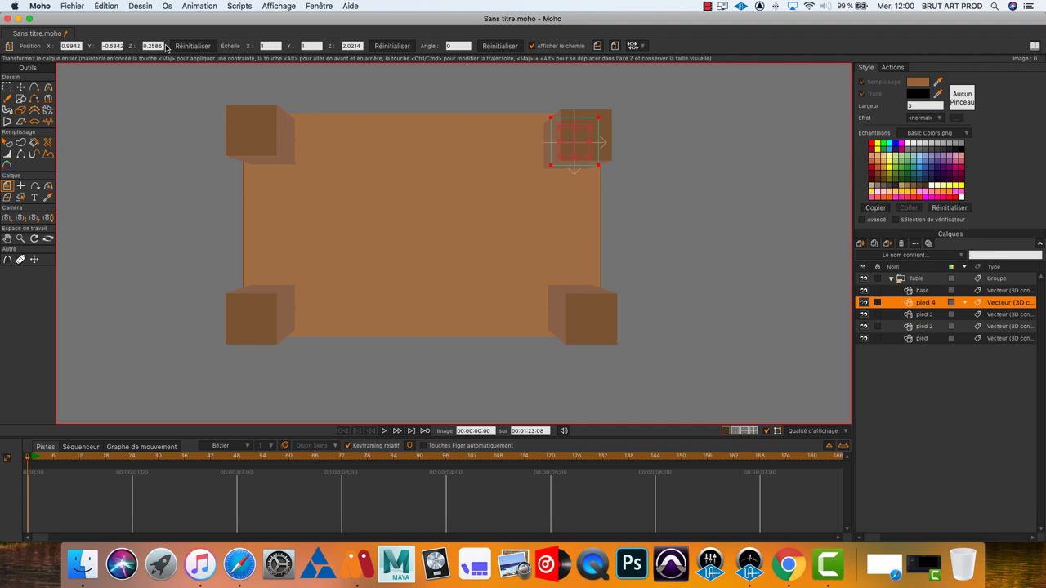
pyautogui.click(144, 46)
pyautogui.write('0.2727')
pyautogui.press('Return')
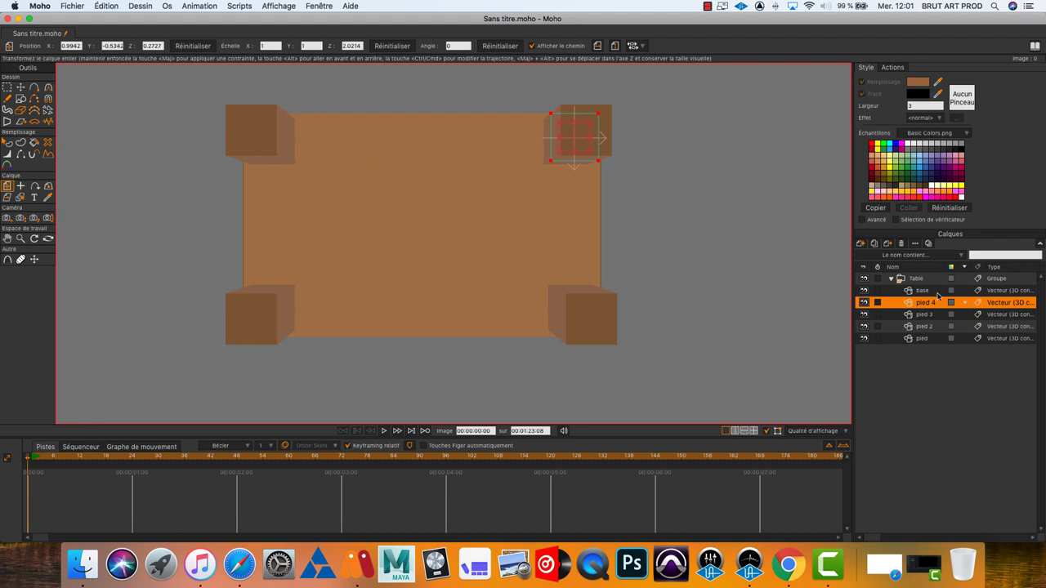
# Reset the Table group's 3D rotation, then tilt it to about X -63.77 and Y -9.61 to inspect the feet from below.
pyautogui.click(916, 279)
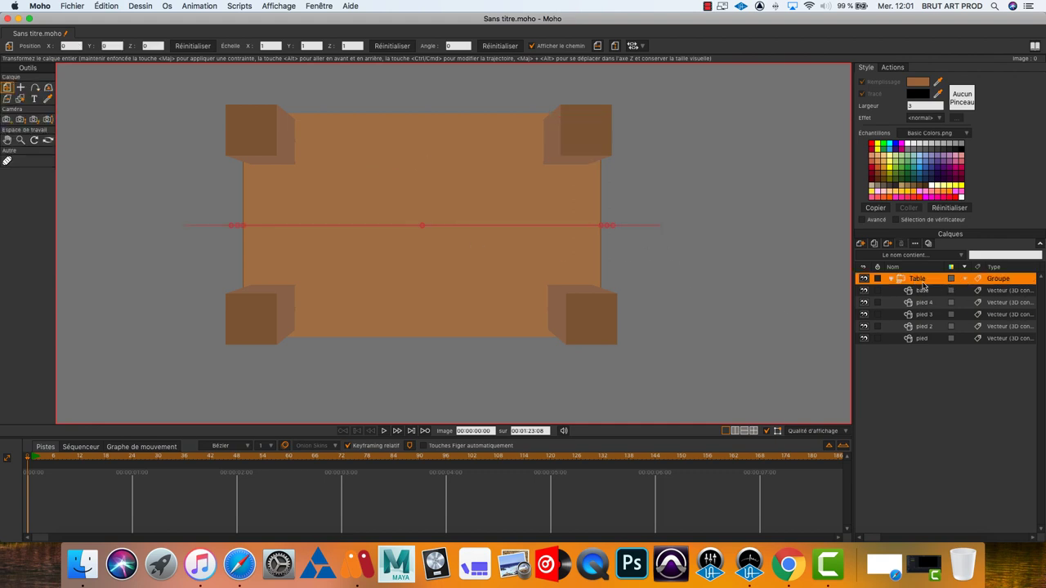
pyautogui.click(47, 88)
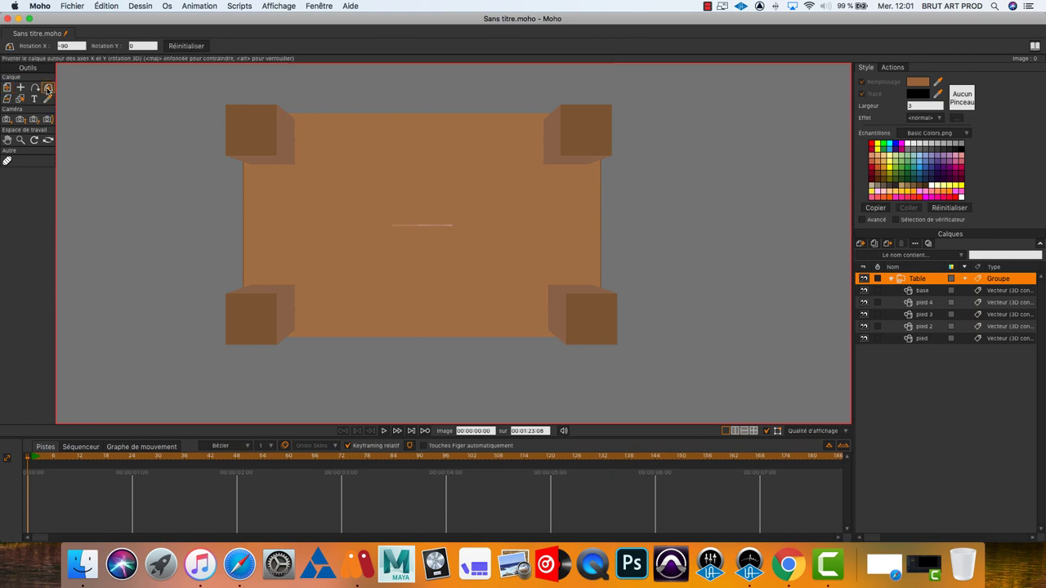
pyautogui.click(184, 47)
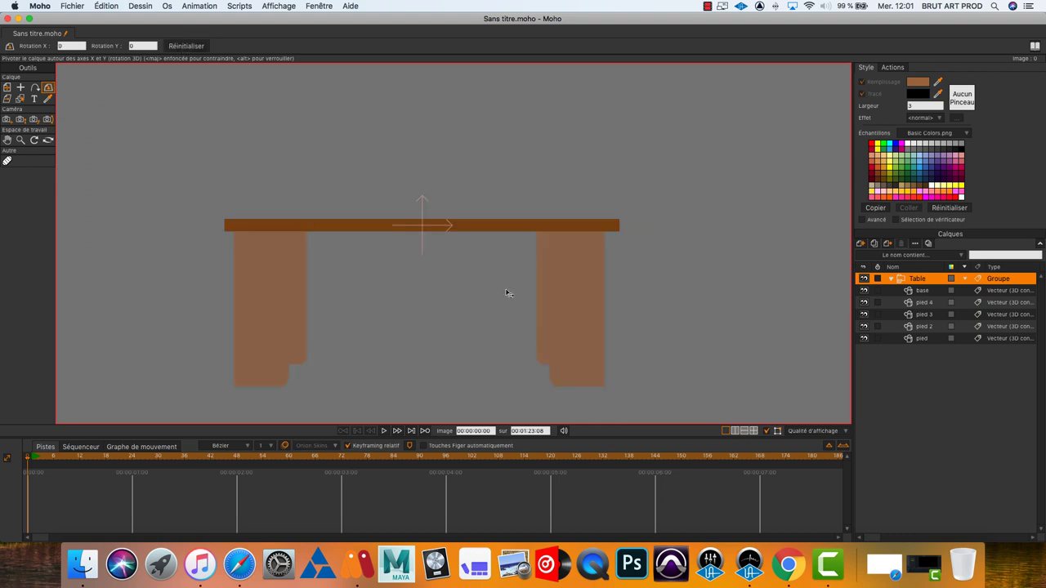
pyautogui.moveTo(436, 229); pyautogui.dragTo(440, 229)
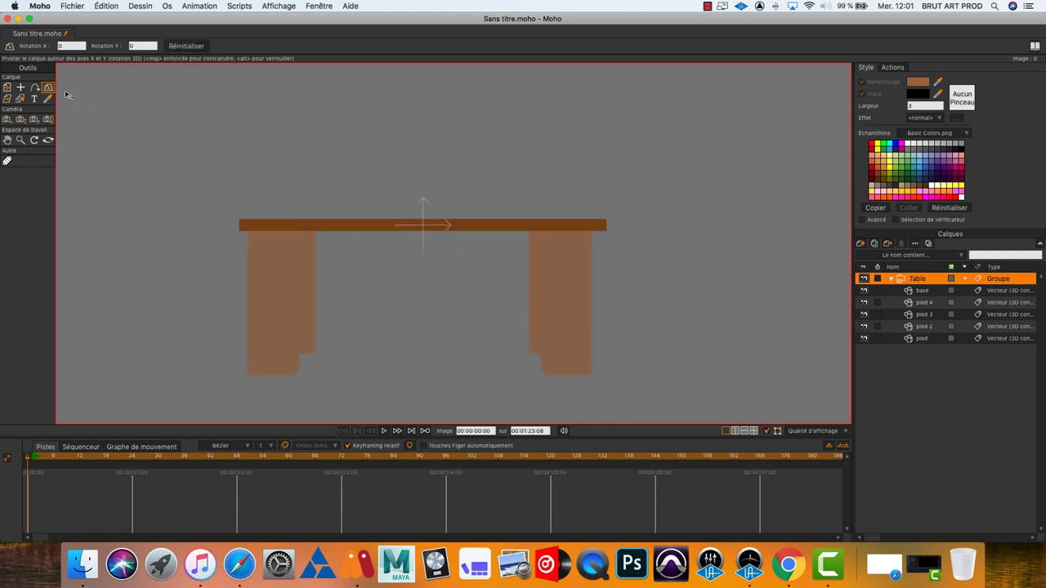
pyautogui.moveTo(499, 203); pyautogui.dragTo(457, 30)
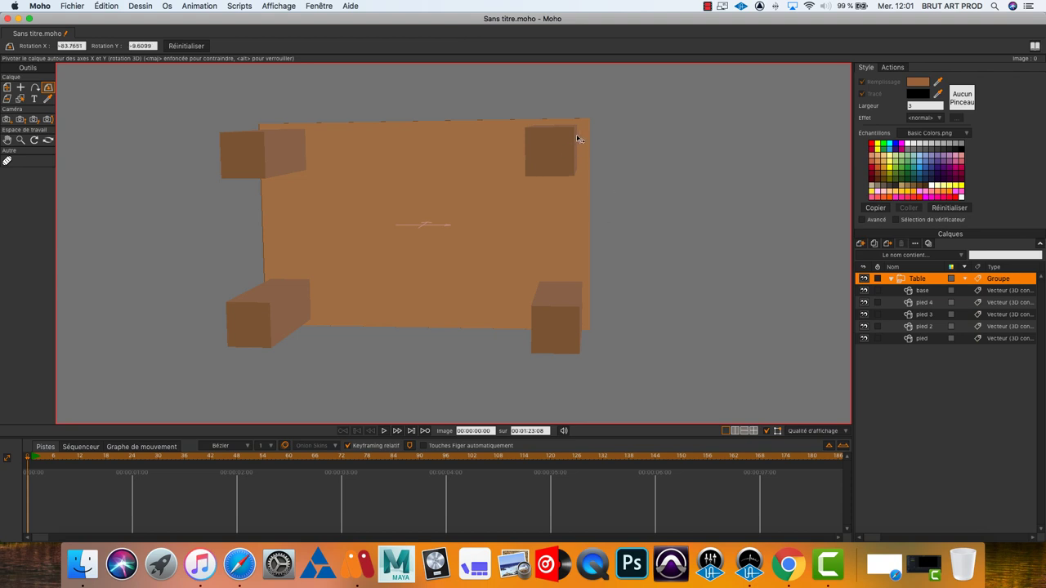
# Align the pied 4 layer with pied 2 by setting its X position to 1.0095.
pyautogui.click(925, 326)
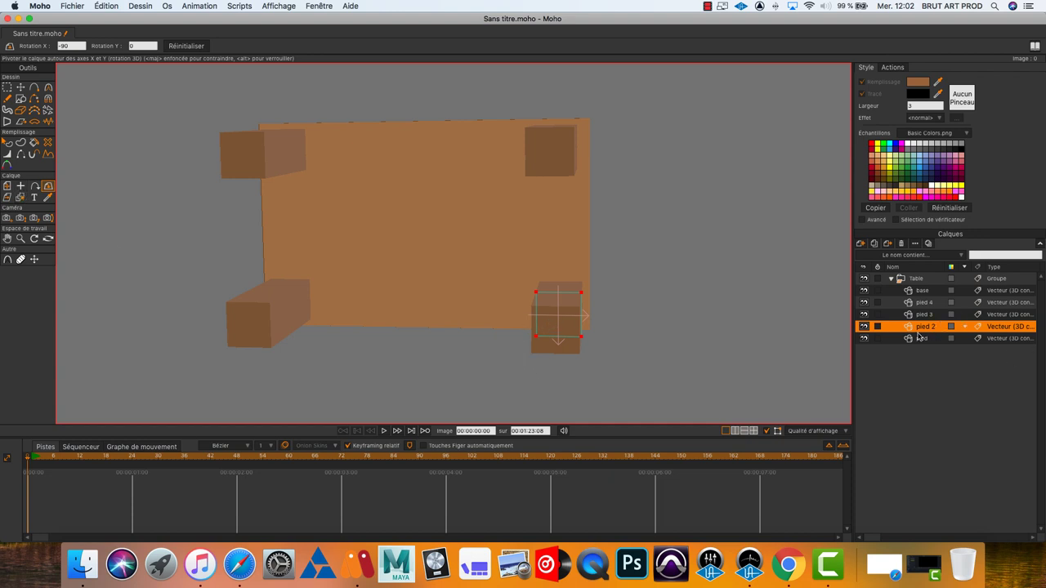
pyautogui.click(7, 187)
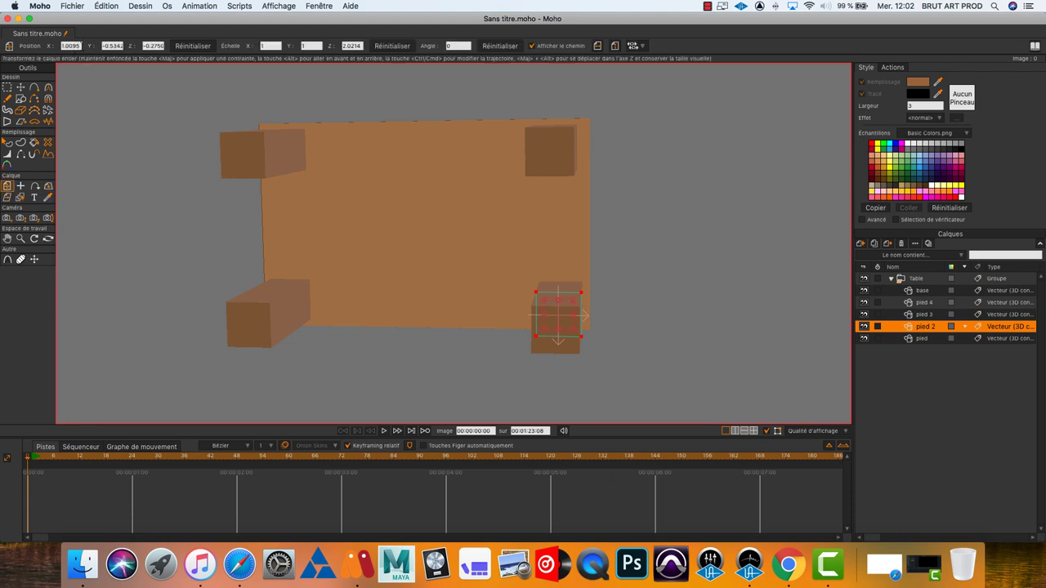
pyautogui.click(72, 46)
pyautogui.click(924, 303)
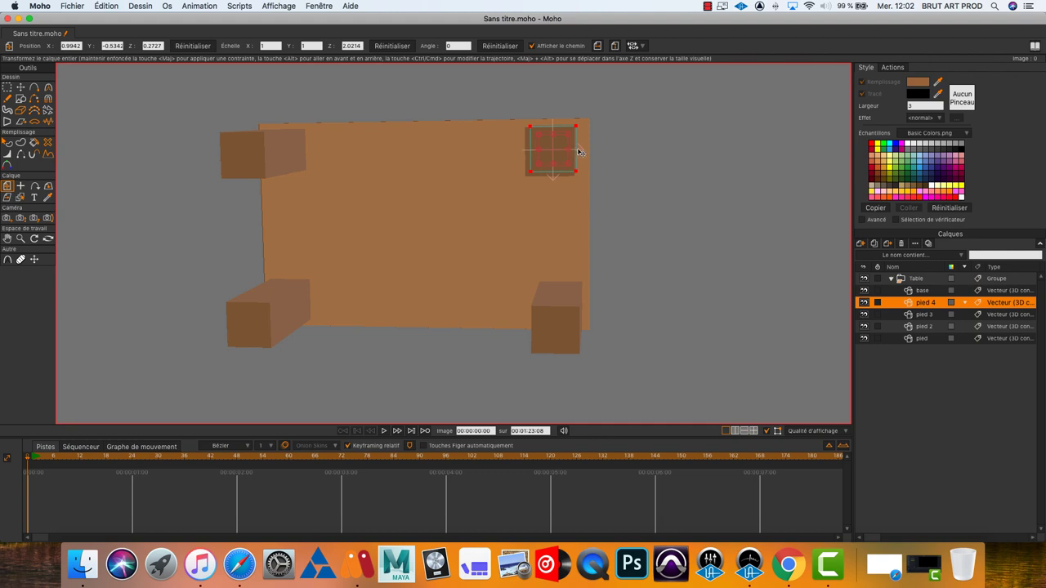
pyautogui.click(72, 46)
pyautogui.write('1.0095')
pyautogui.press('Return')
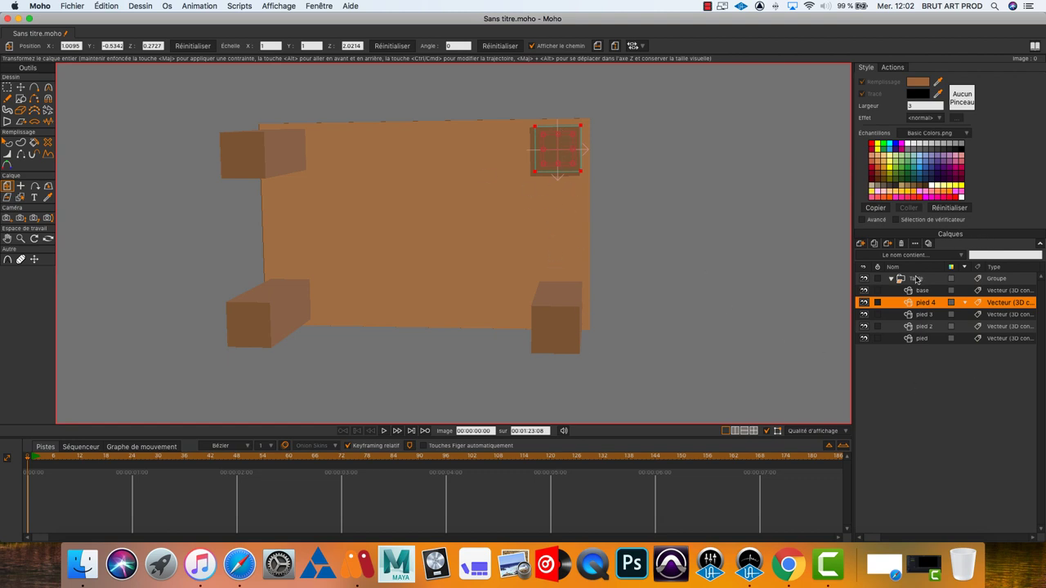
# Rotate the Table group to about X 7.86 and Y -35.85, then render the frame to check the table.
pyautogui.click(912, 280)
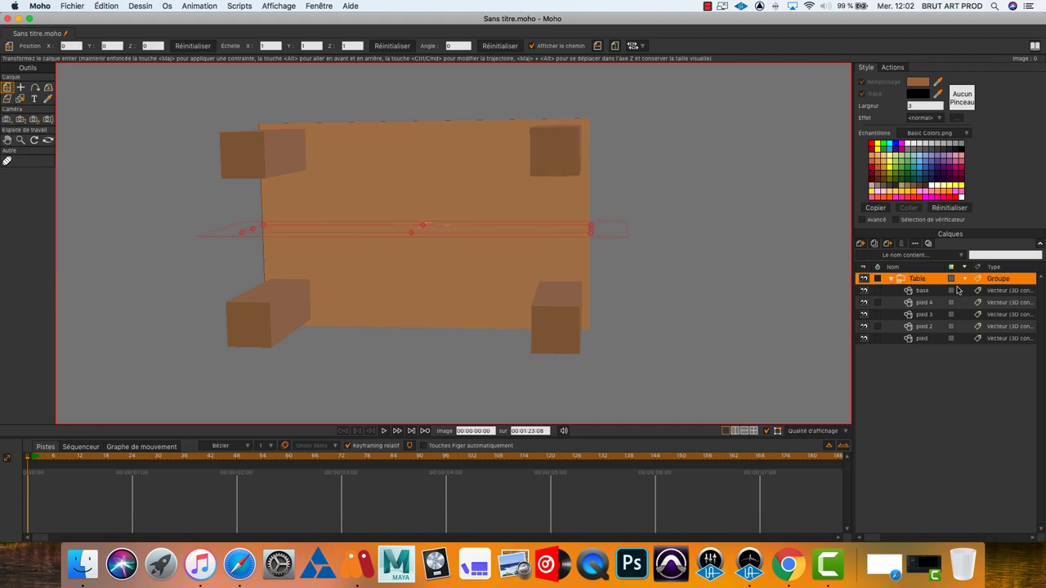
pyautogui.click(48, 88)
pyautogui.moveTo(445, 162); pyautogui.dragTo(326, 310)
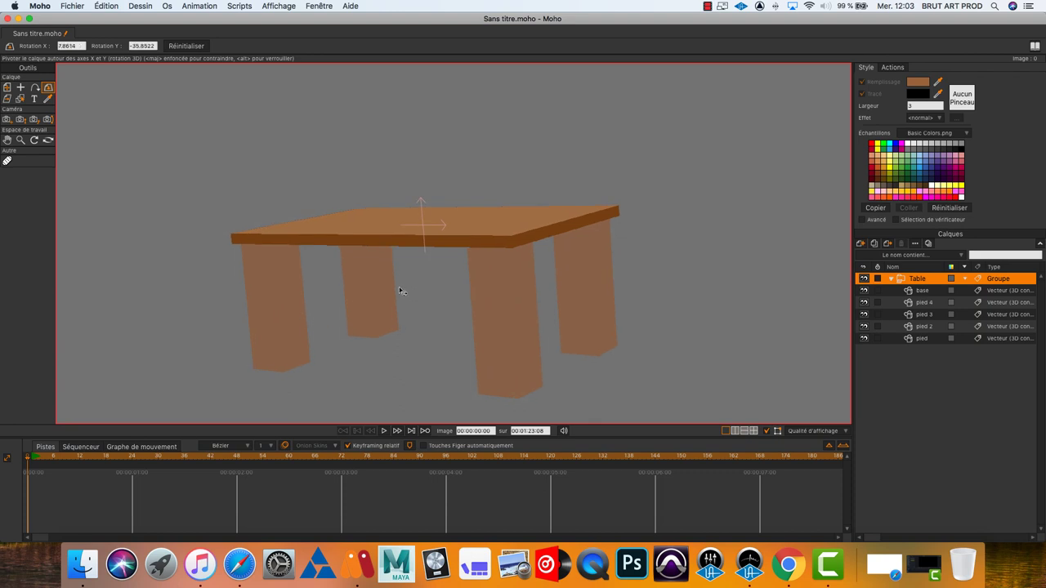
pyautogui.press('super+r')
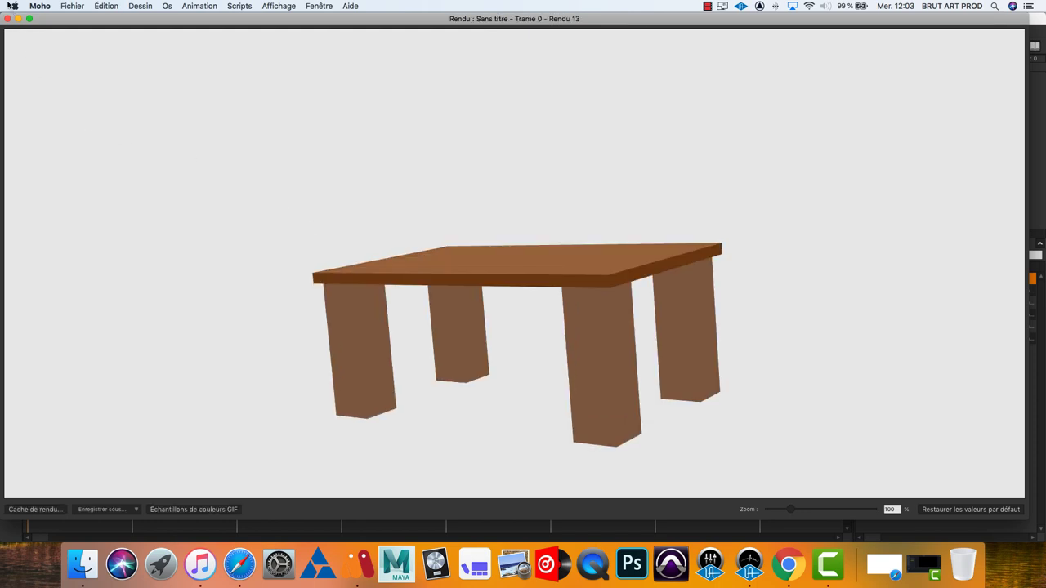
pyautogui.click(8, 19)
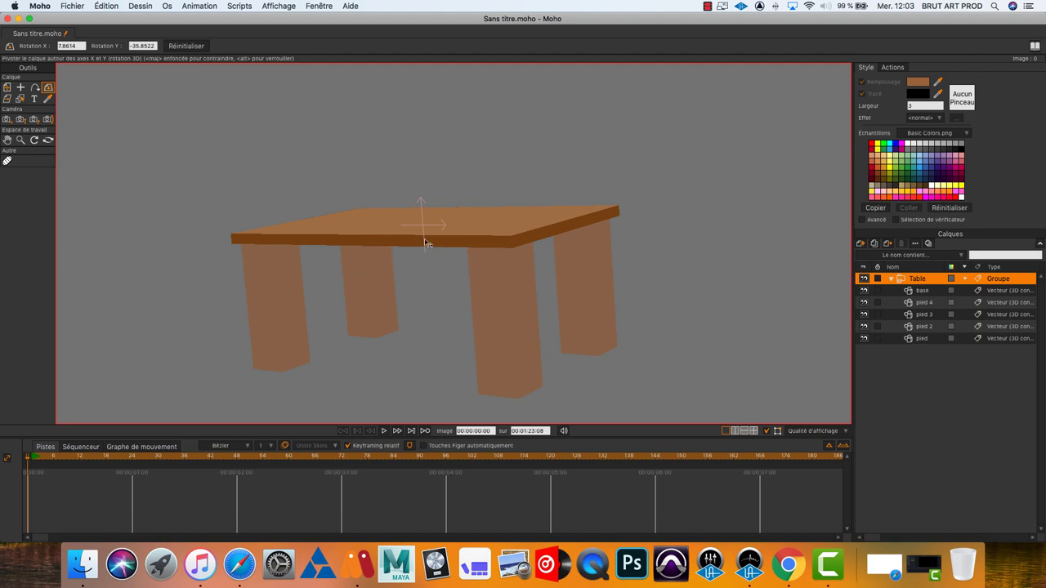
# Turn on the outline in the base layer's settings and set its width to 3.
pyautogui.click(923, 290)
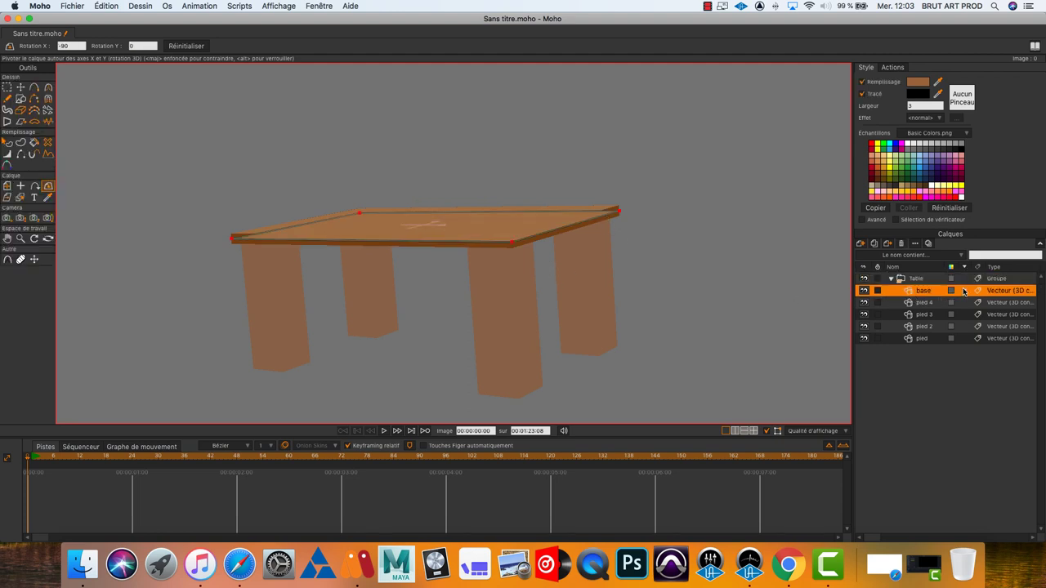
pyautogui.doubleClick(908, 291)
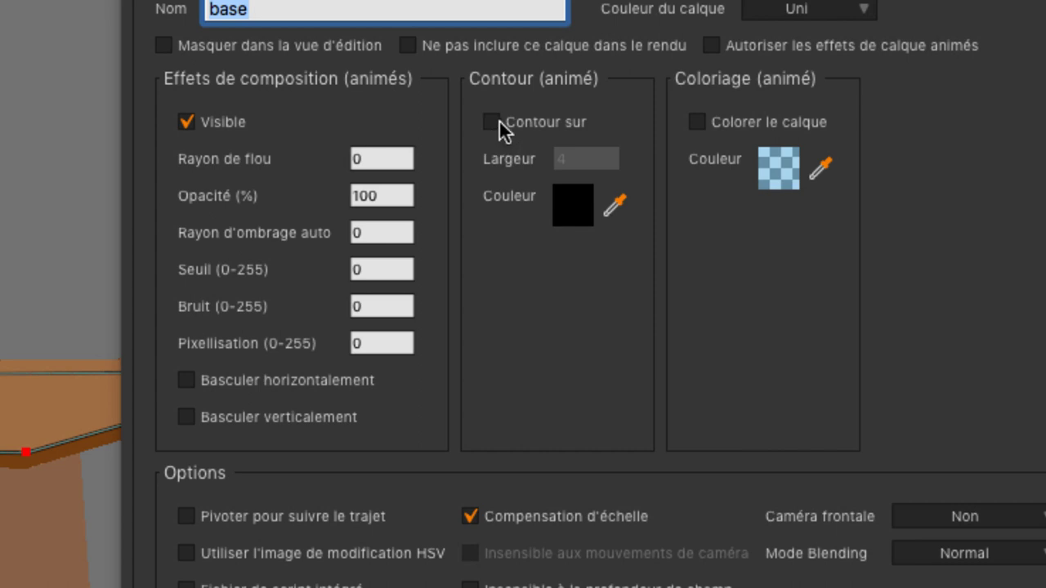
pyautogui.click(497, 123)
pyautogui.click(584, 160)
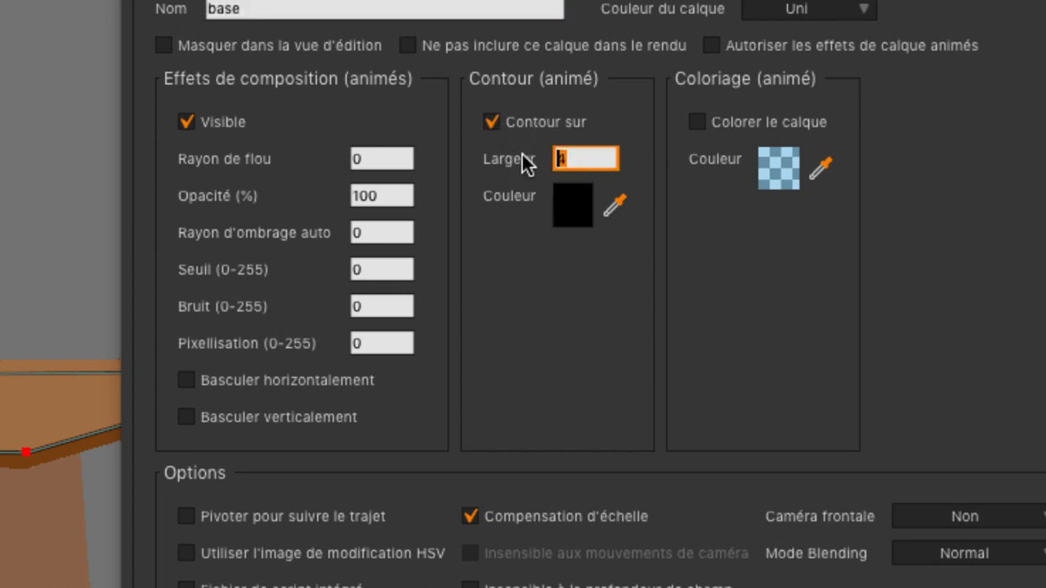
pyautogui.press('BackSpace')
pyautogui.write('3')
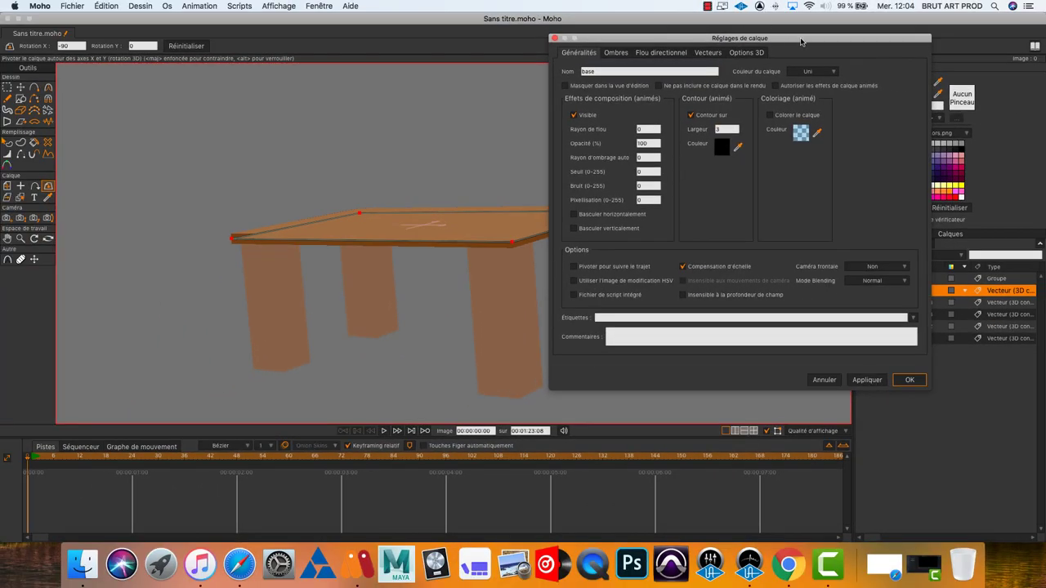
# Turn on the outline for the pied 4 layer with a width of 3 and apply it.
pyautogui.moveTo(801, 40); pyautogui.dragTo(598, 19)
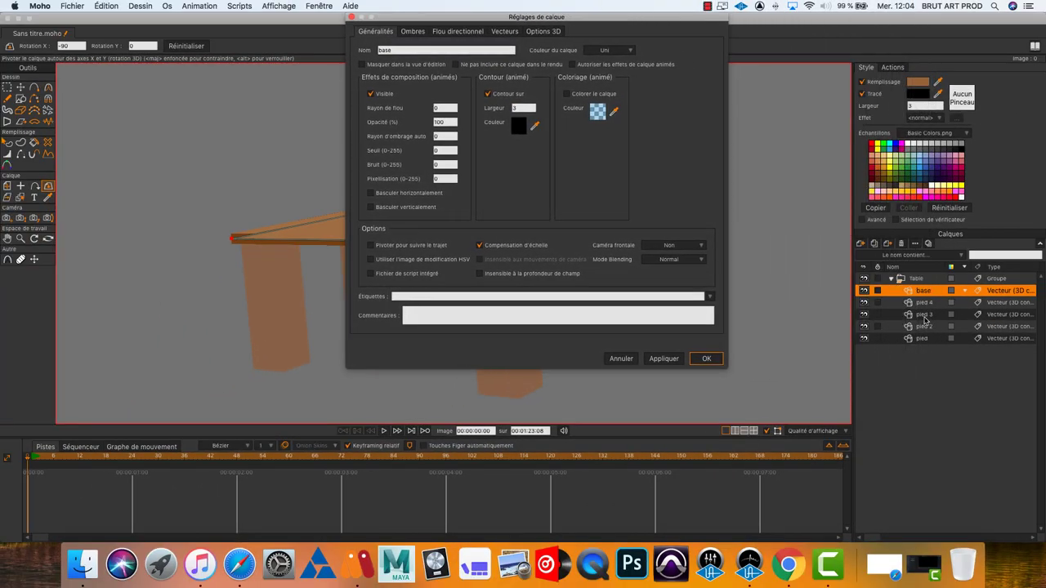
pyautogui.click(928, 304)
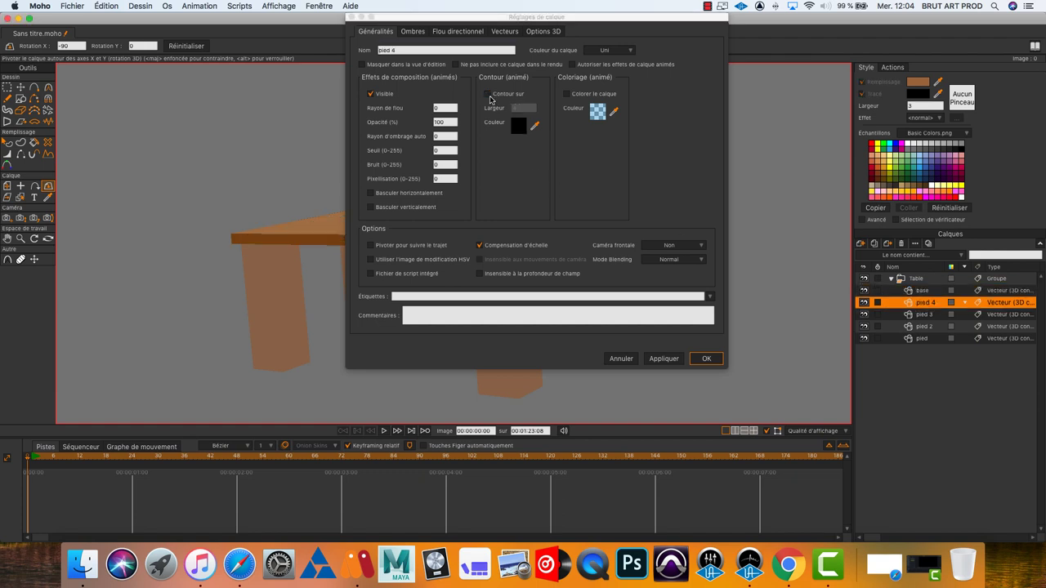
pyautogui.click(489, 94)
pyautogui.click(523, 108)
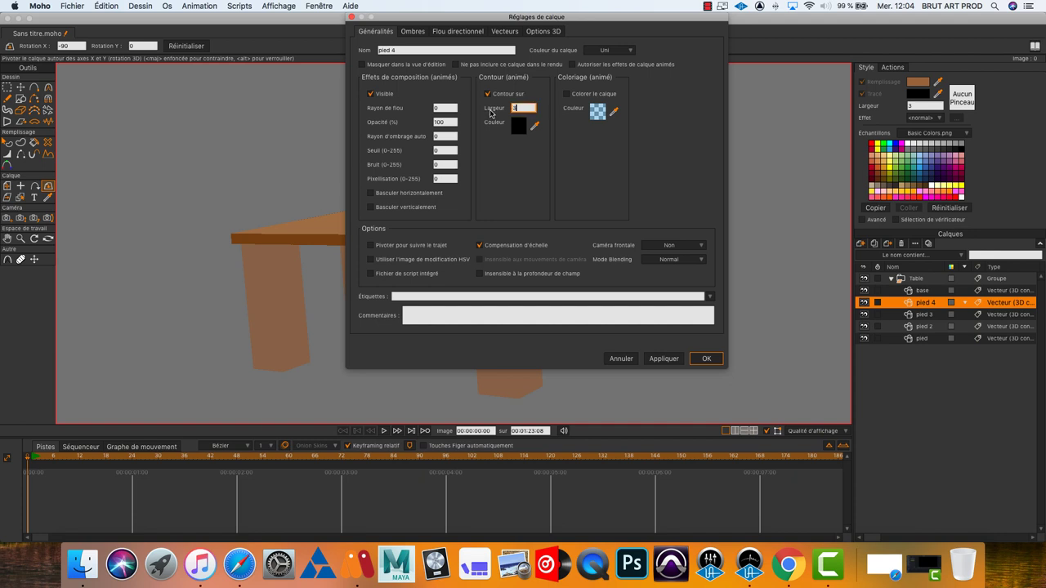
pyautogui.click(671, 358)
# Turn on the outline for the pied 3 layer with a width of 3 and apply it.
pyautogui.click(925, 315)
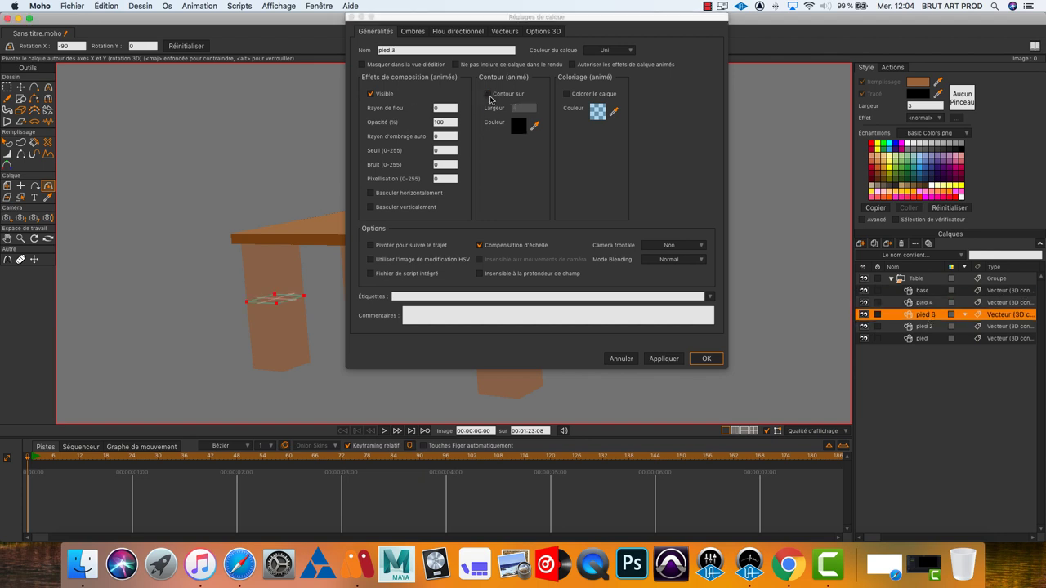
pyautogui.click(489, 95)
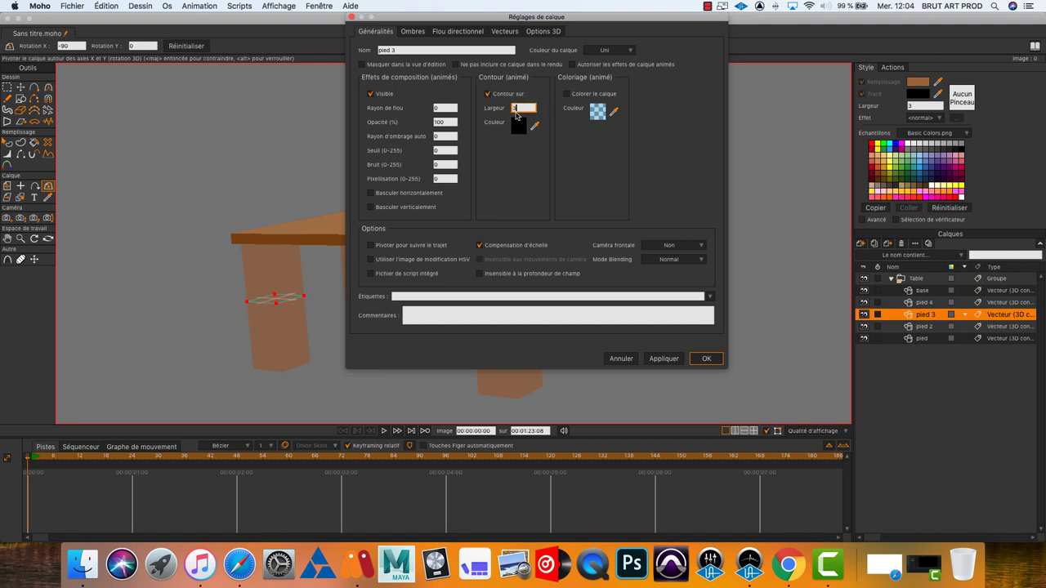
pyautogui.click(671, 360)
# Turn on the outline for the pied 2 layer, set its width to 3 and apply it.
pyautogui.click(930, 329)
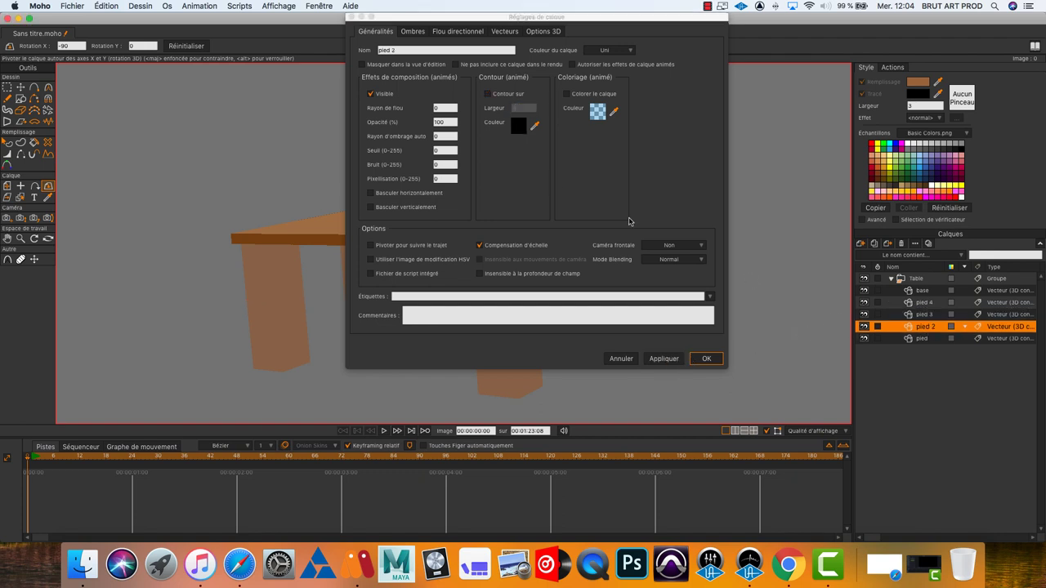
pyautogui.click(489, 95)
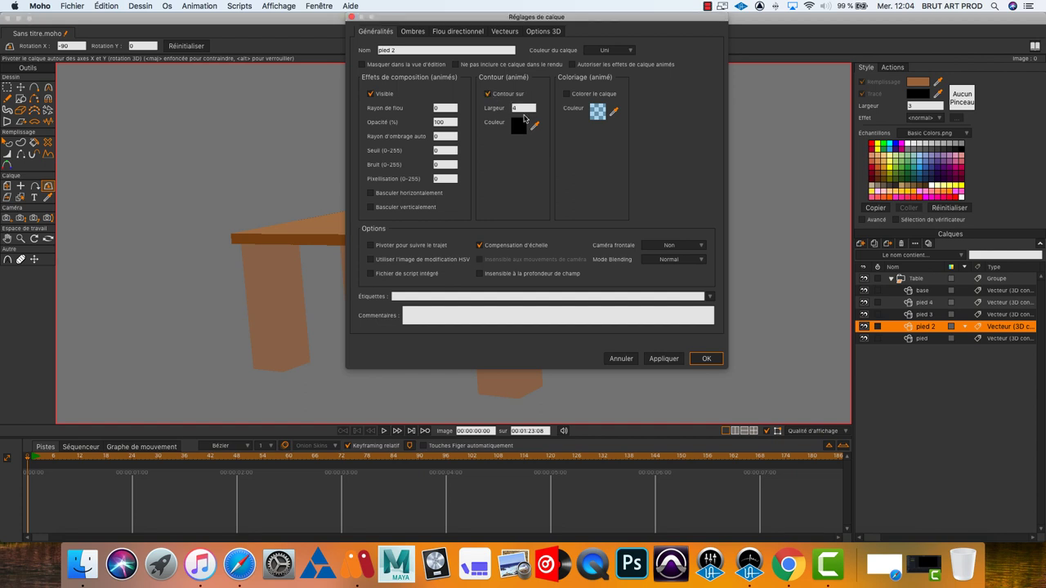
pyautogui.click(513, 108)
pyautogui.write('3')
pyautogui.click(663, 358)
# Turn on the pied layer's outline with a width of 3, apply it and close the layer settings.
pyautogui.click(922, 340)
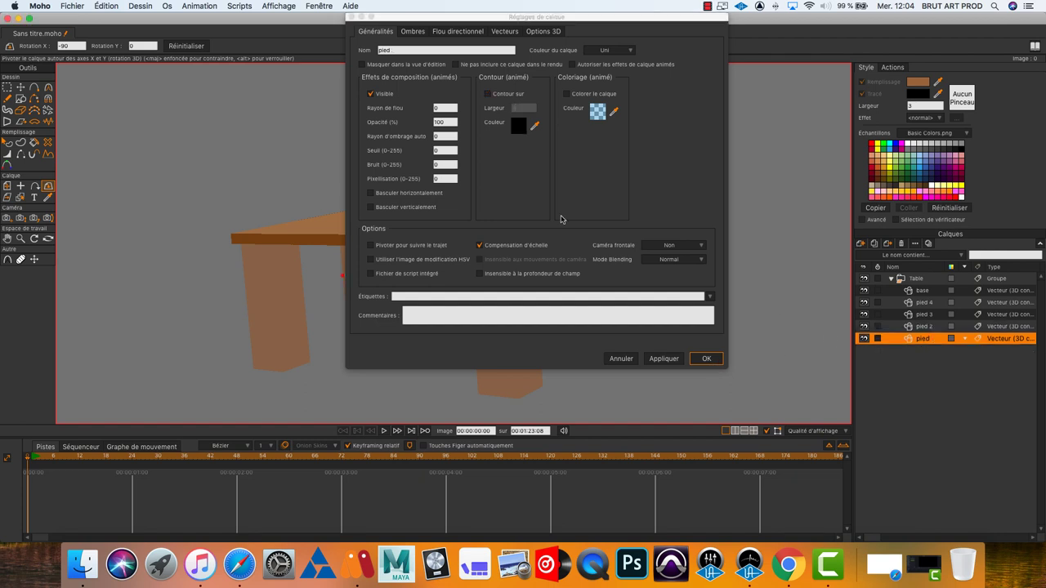
pyautogui.click(489, 93)
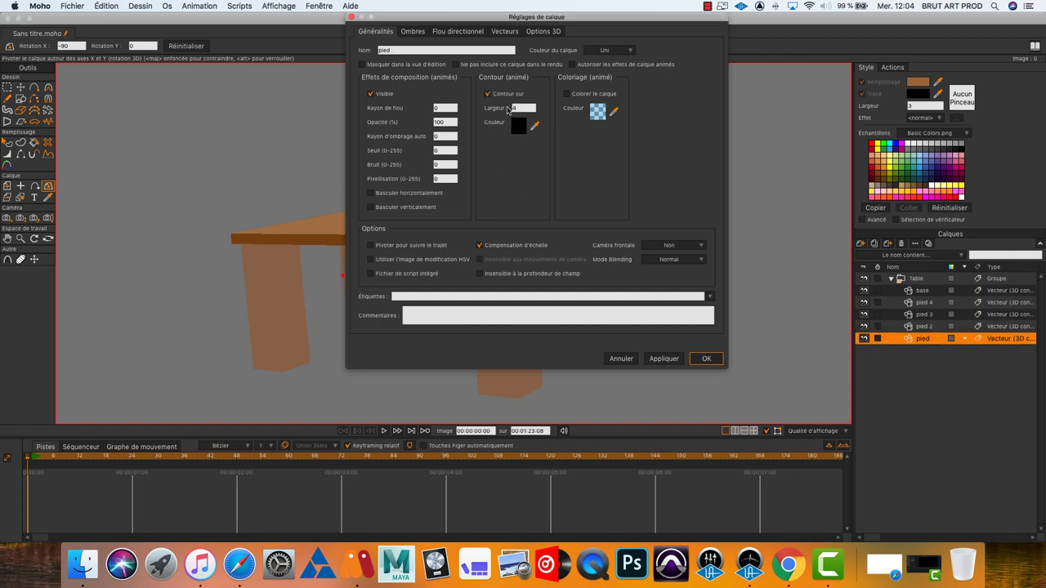
pyautogui.click(527, 108)
pyautogui.write('3')
pyautogui.click(664, 360)
pyautogui.click(706, 359)
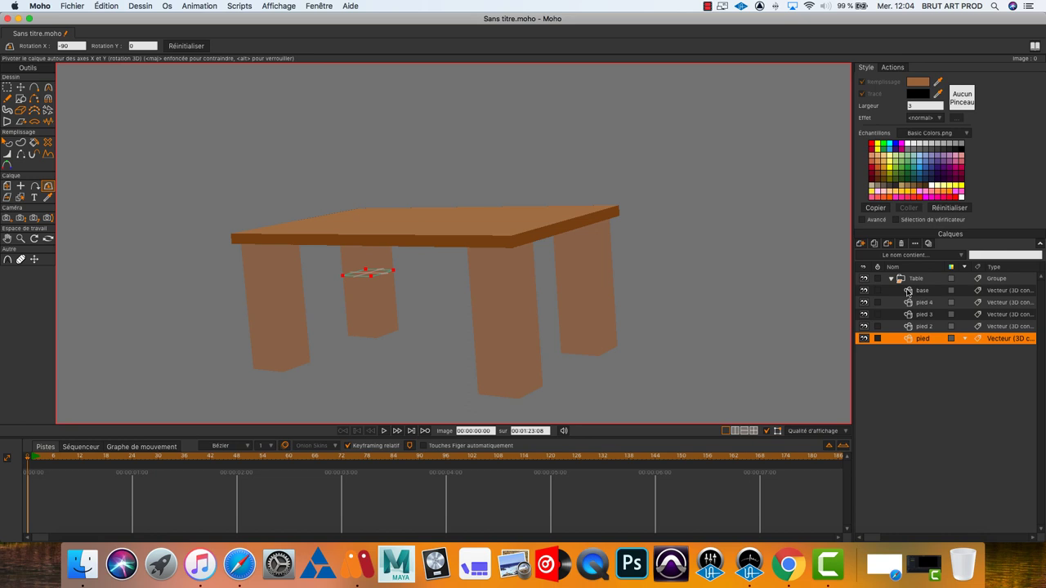
# Render the current frame to check the outlines on the tabletop and feet, then close the render.
pyautogui.press('super+r')
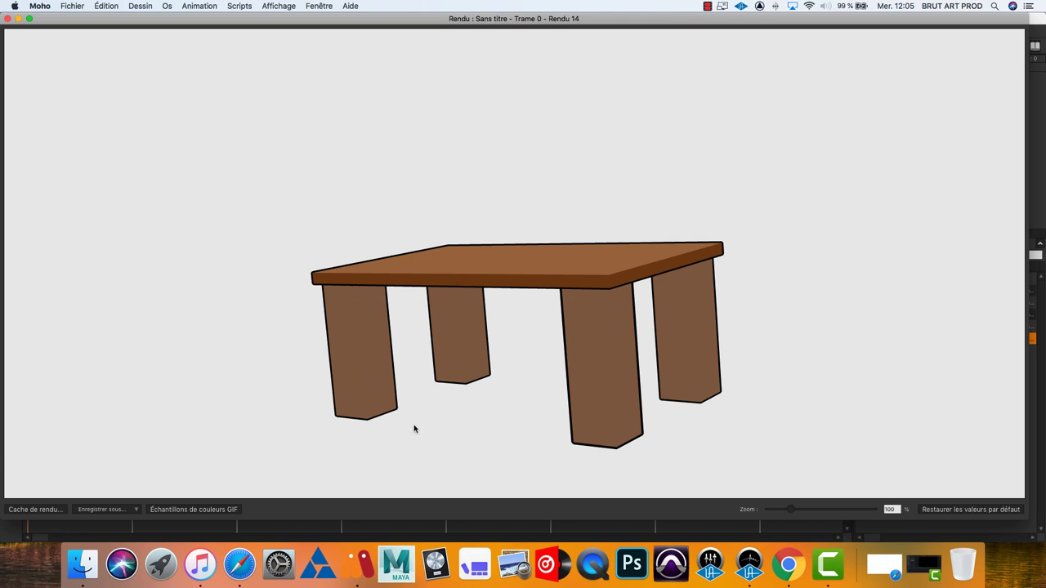
pyautogui.click(8, 18)
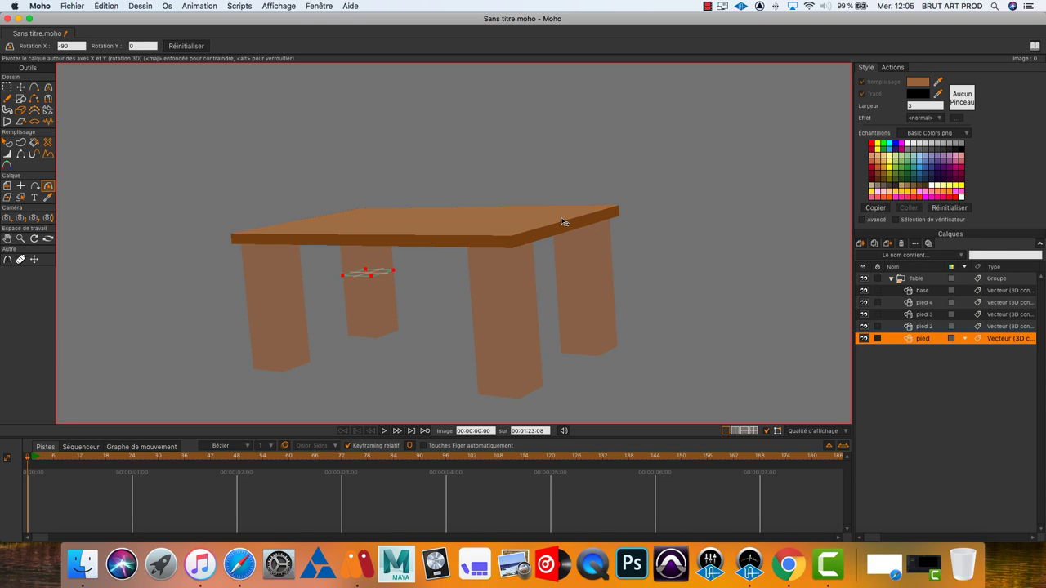
# Collapse the Table group and rotate it in 3D to about X 14.64 and Y -44.97.
pyautogui.click(893, 288)
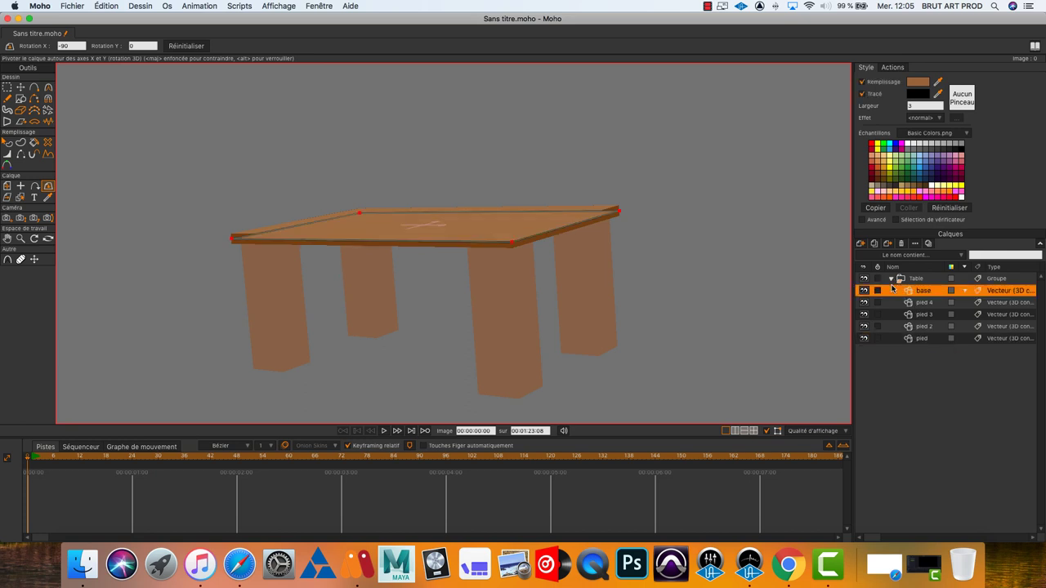
pyautogui.click(891, 279)
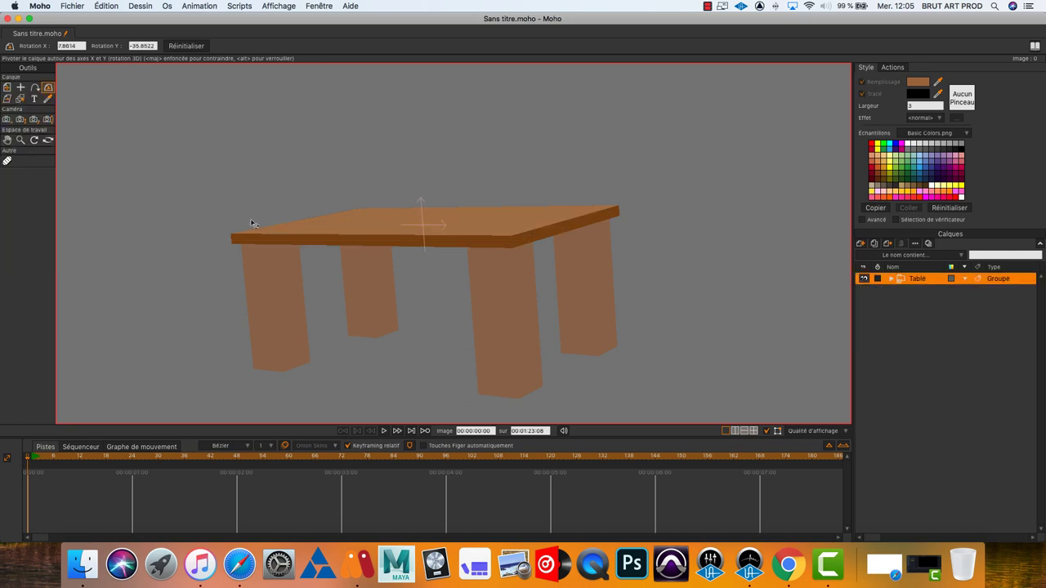
pyautogui.moveTo(443, 247); pyautogui.dragTo(616, 248)
pyautogui.moveTo(366, 234); pyautogui.dragTo(360, 166)
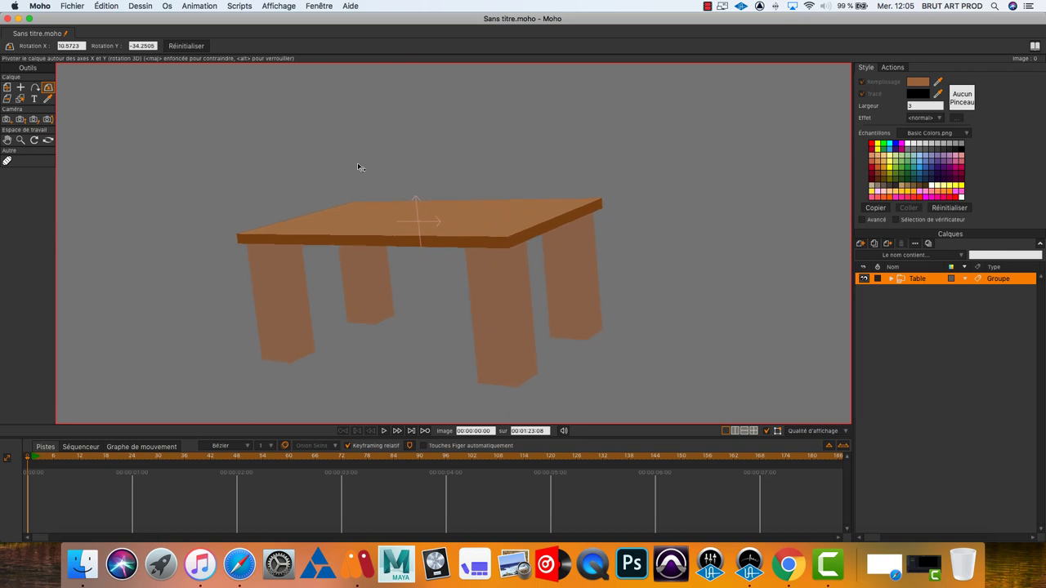
pyautogui.moveTo(499, 285); pyautogui.dragTo(529, 288)
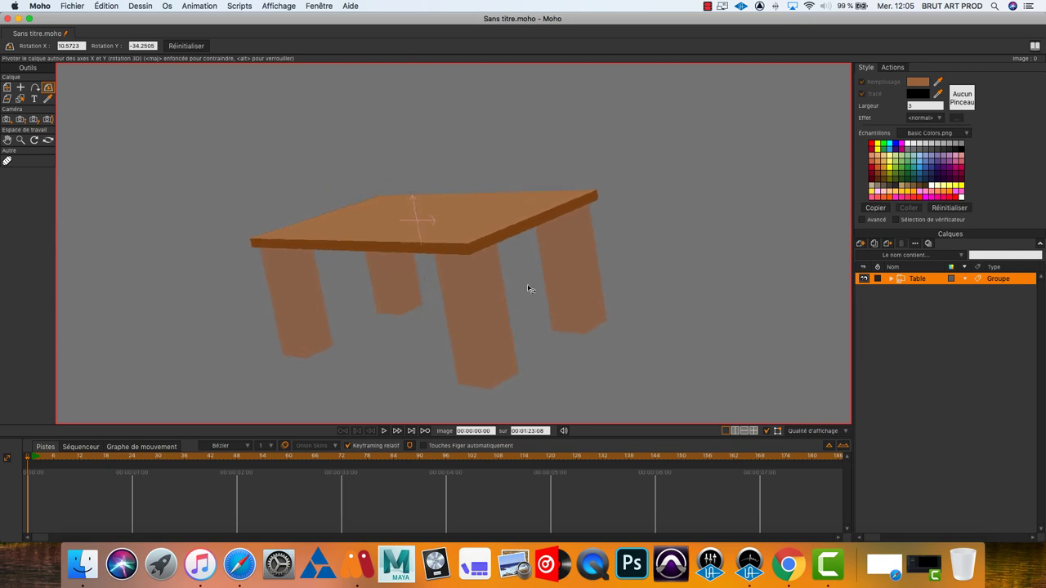
pyautogui.click(892, 280)
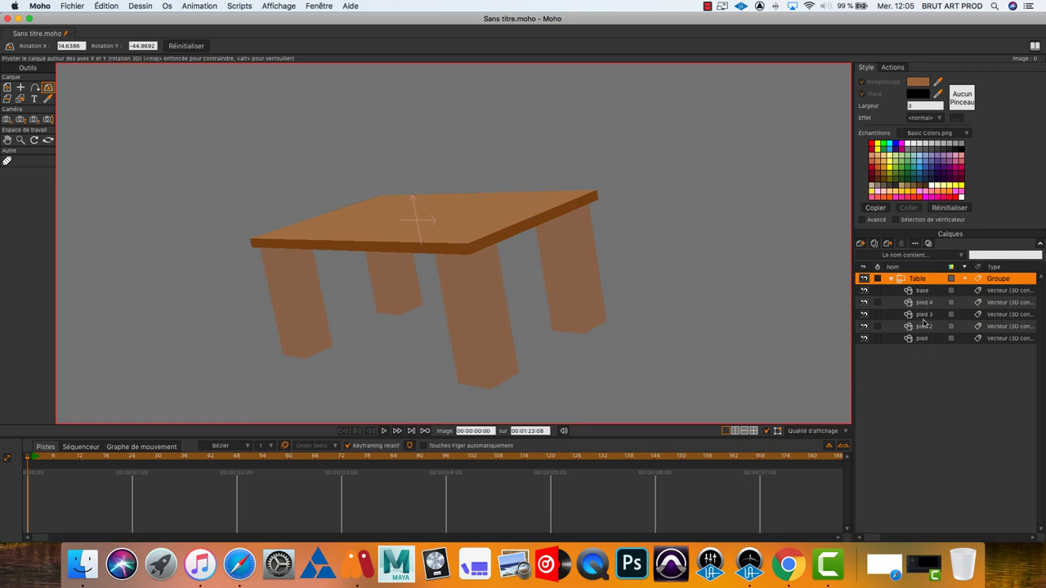
pyautogui.click(891, 279)
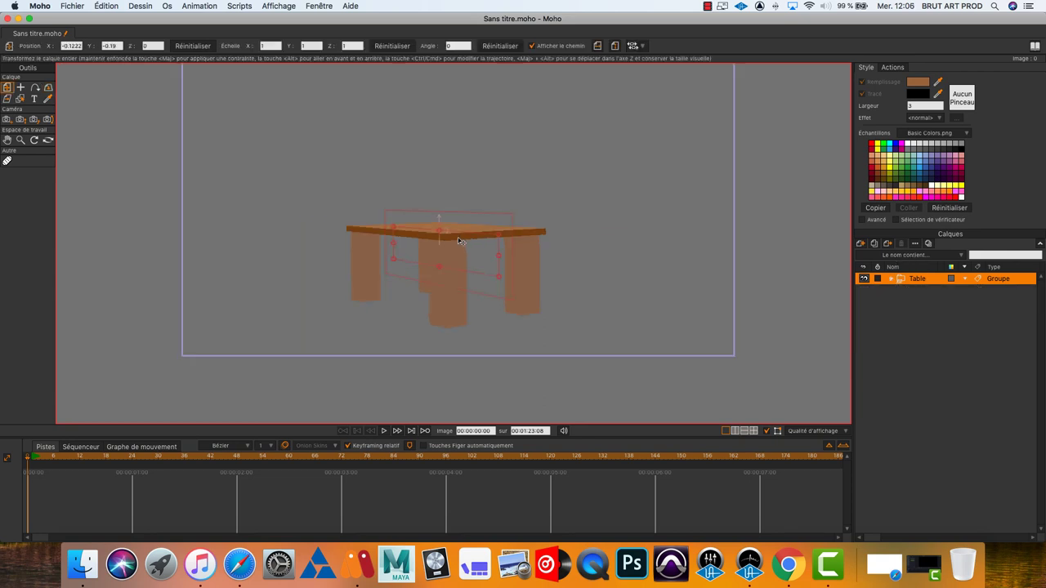